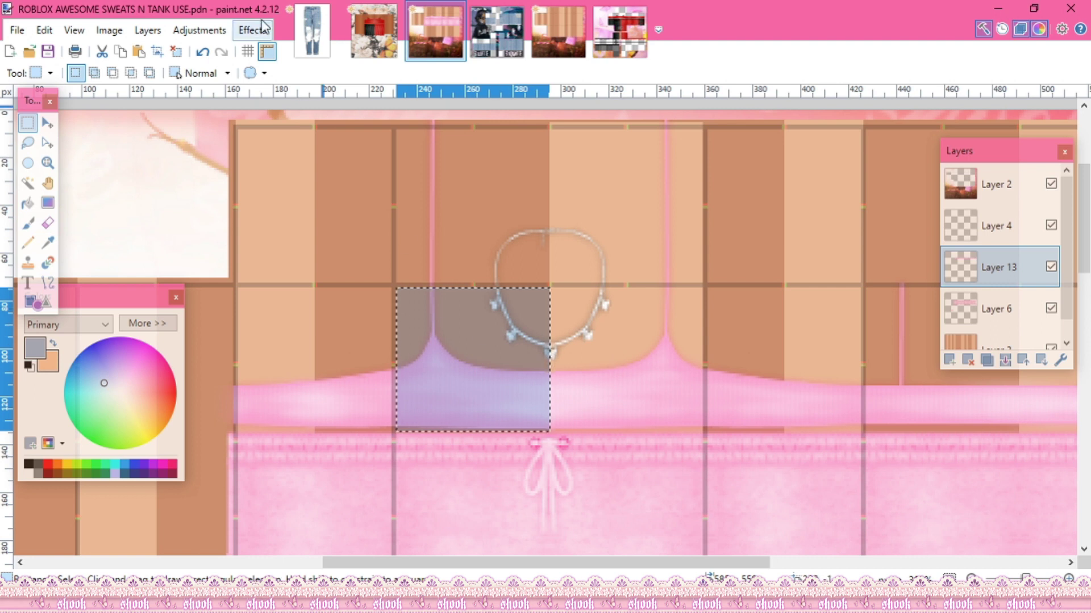
Step: Flip the selected area around the pink top's strap vertically, and flip it back to its original orientation
left_click(345, 423)
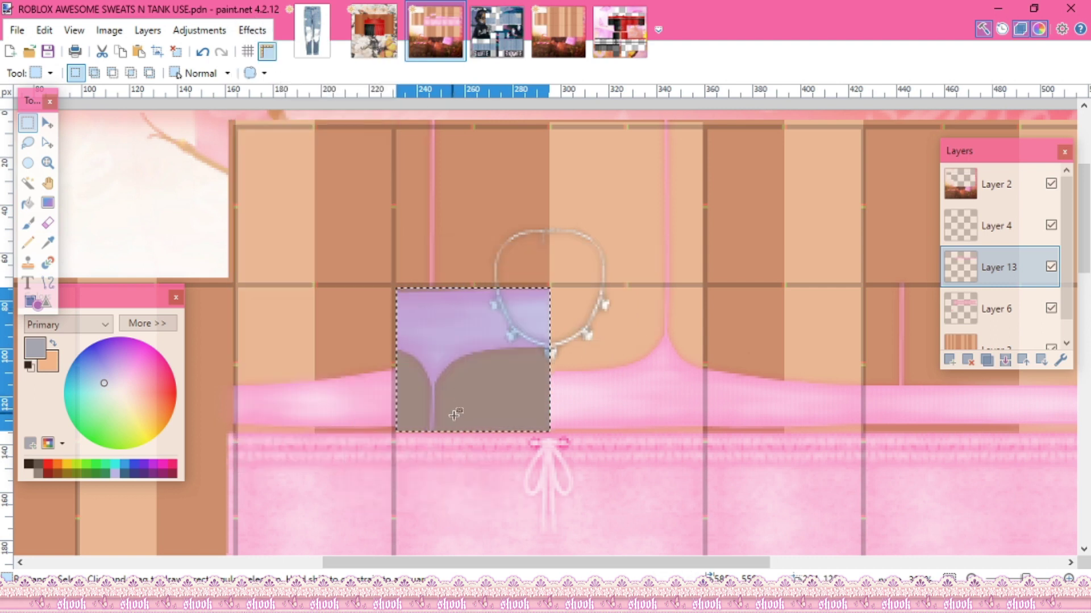
left_click(252, 31)
left_click(351, 422)
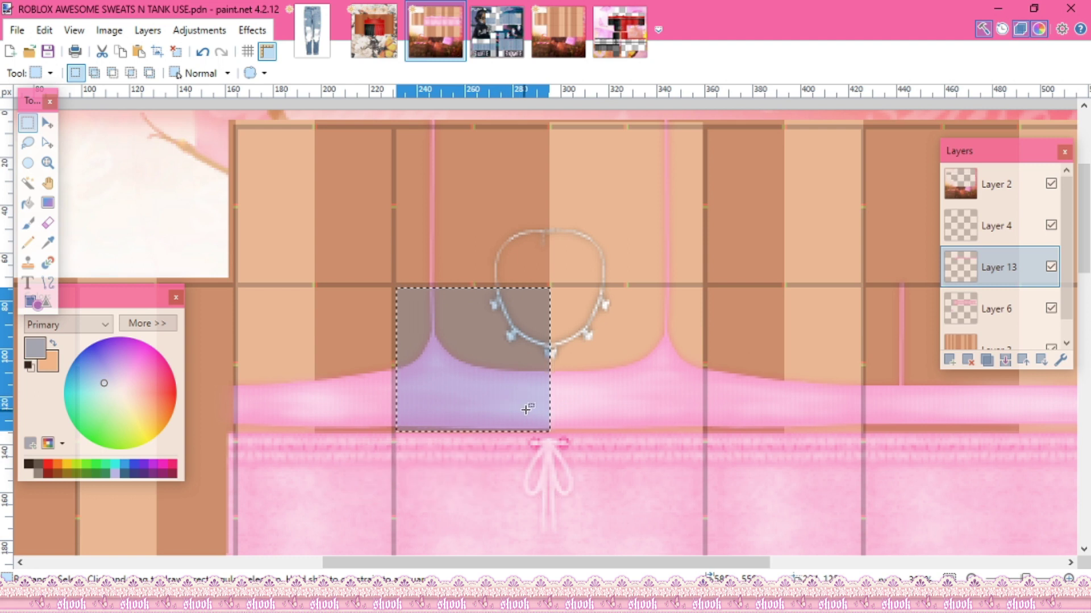
Step: Clear the rectangular selection around the top's strap
left_click(551, 402)
scroll(613, 409, "down", 2)
left_click(741, 354)
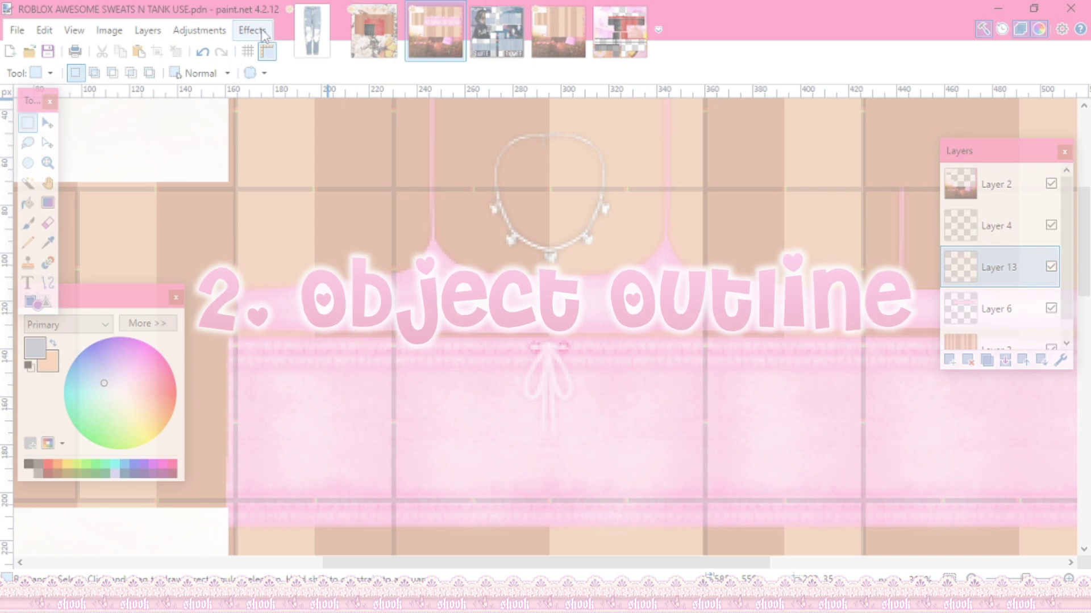
Step: Open BoltBait's Outline Object effect for Layer 13 and set the outline color to pink, R 196, G 84, B 142
left_click(252, 31)
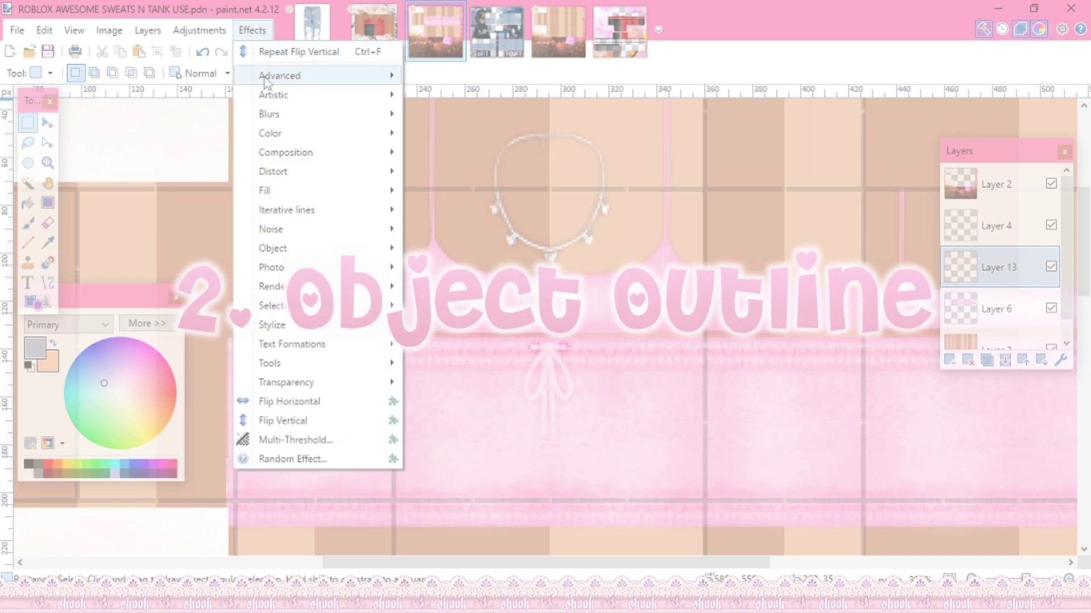
mouse_move(309, 250)
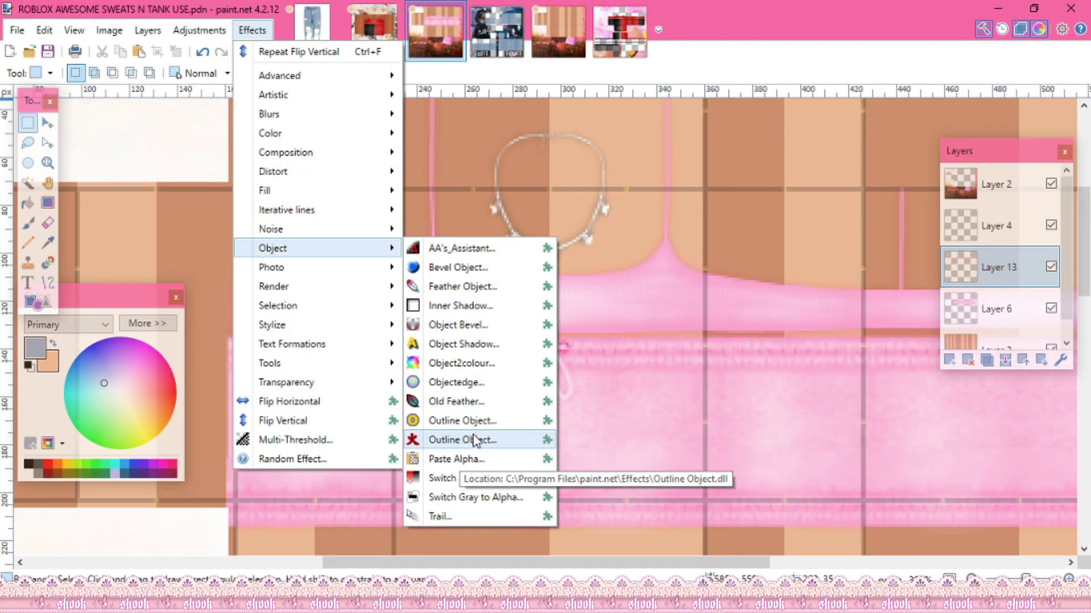
left_click(475, 438)
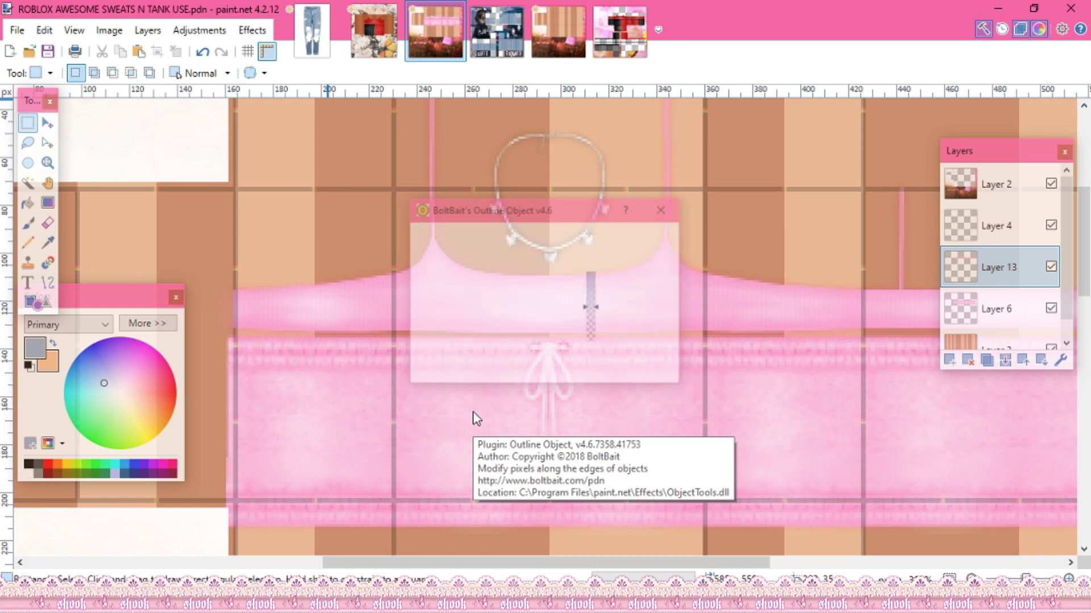
left_click_drag(532, 207, 752, 302)
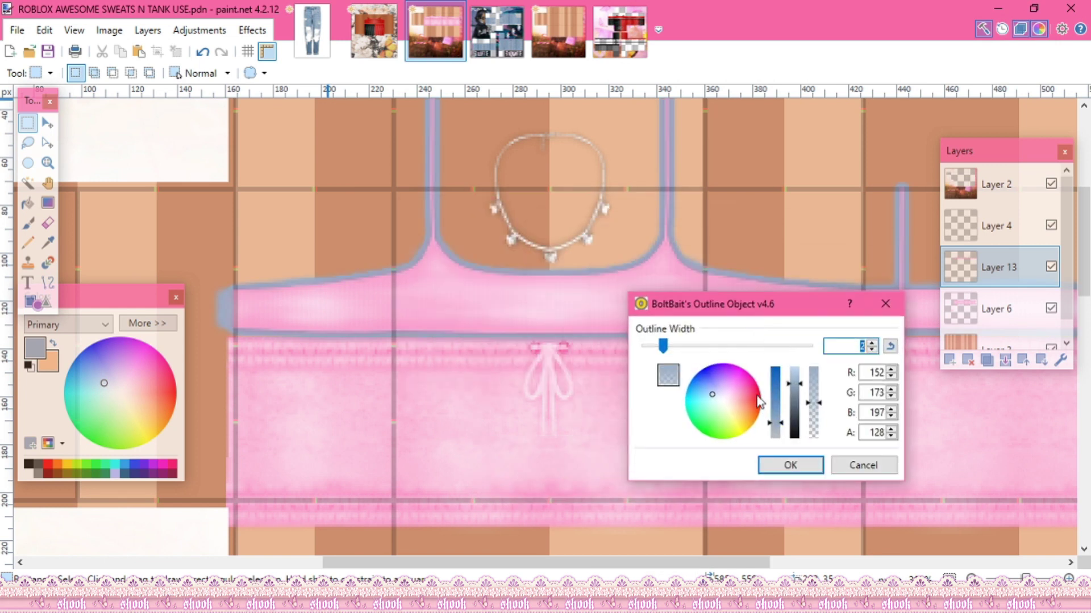
mouse_move(731, 396)
left_mouse_down()
mouse_move(739, 376)
mouse_move(744, 387)
left_mouse_up()
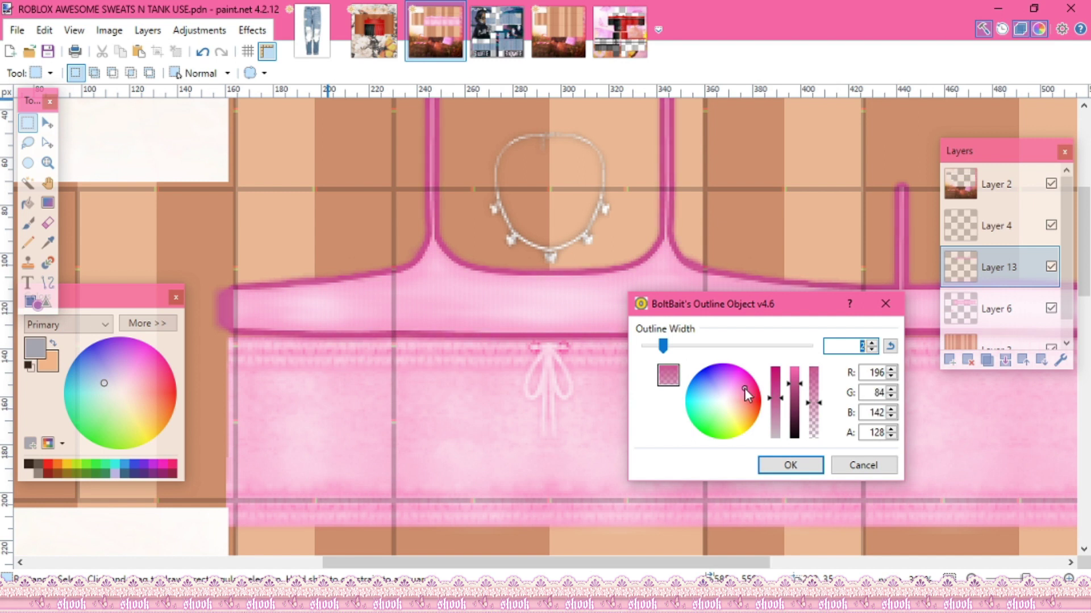
Step: Set the outline width to 1 and its alpha to 5, adjust the pink's saturation, and apply the outline
left_click_drag(654, 343, 649, 344)
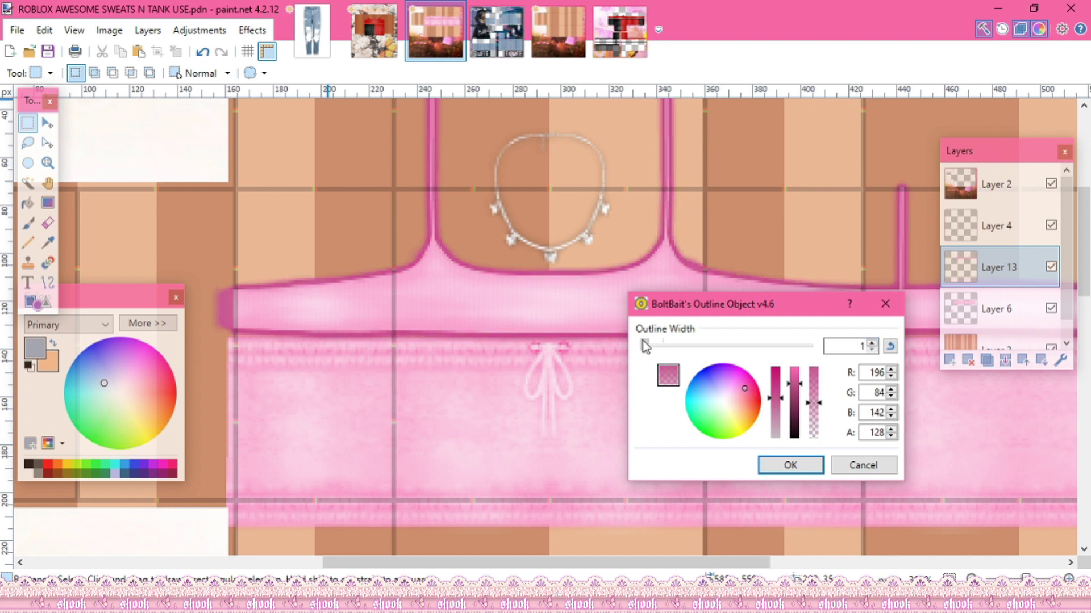
left_click_drag(813, 408, 815, 441)
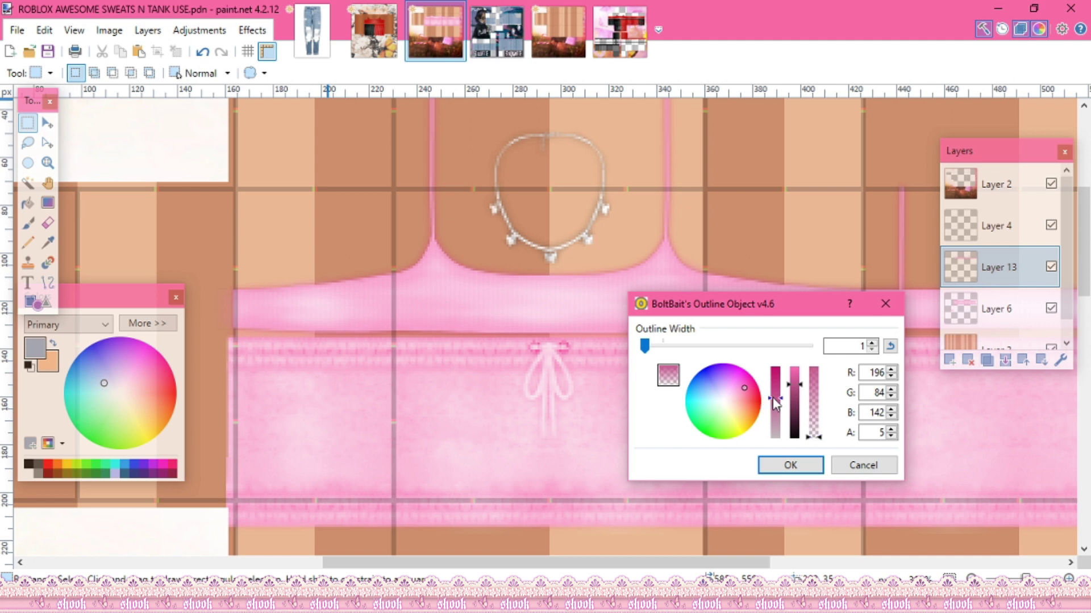
left_click_drag(775, 400, 777, 396)
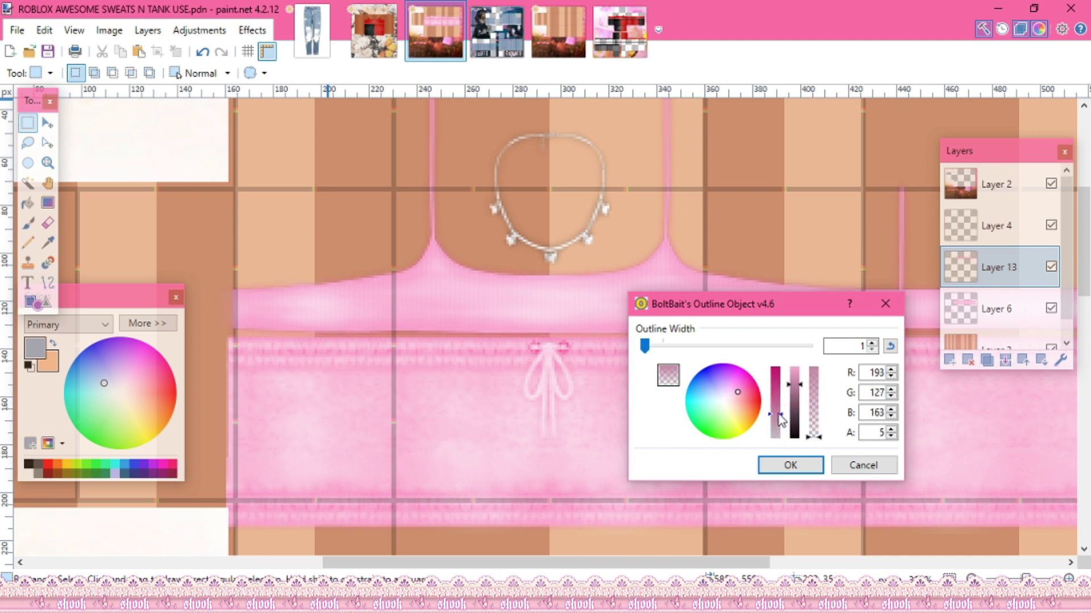
left_click(790, 465)
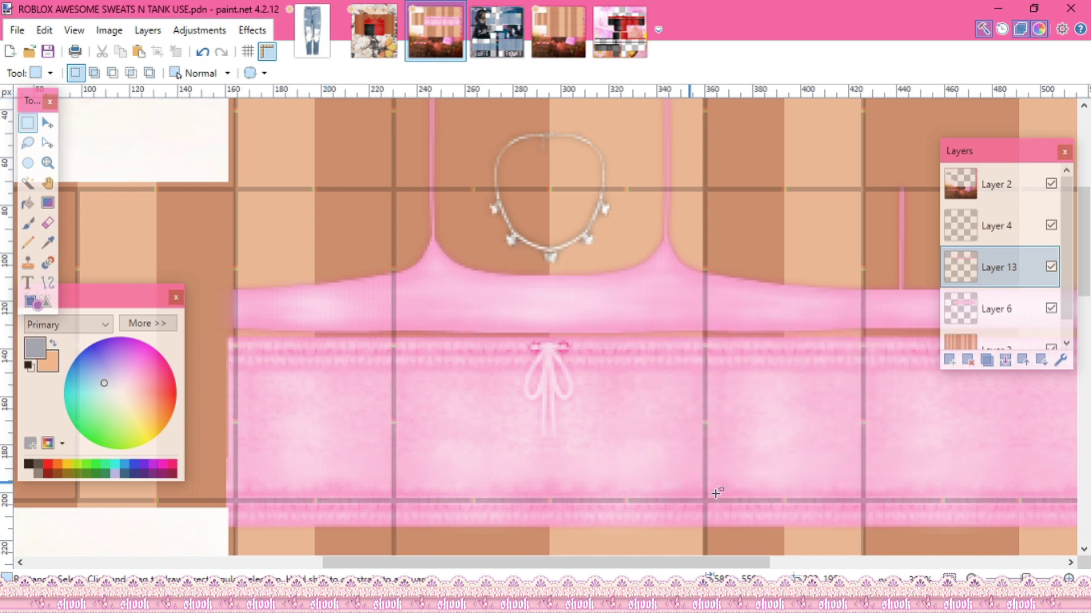
Step: Select Layer 4 with the necklace and open BoltBait's Object Shadow effect, placing its dialog clear of the necklace
scroll(1000, 398, "down", 1)
left_click(996, 226)
left_click(251, 31)
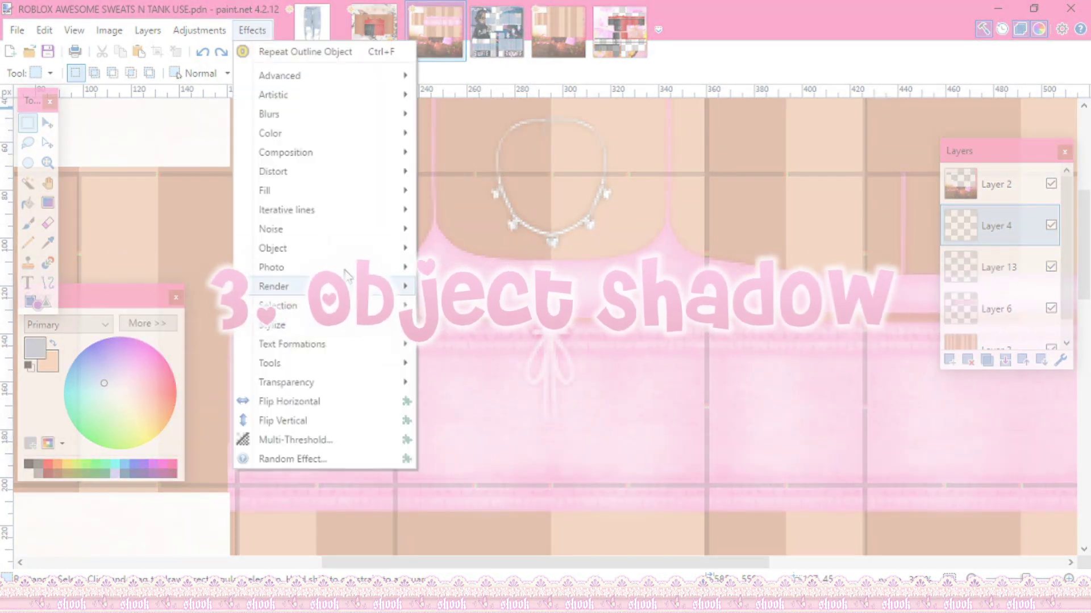
mouse_move(373, 256)
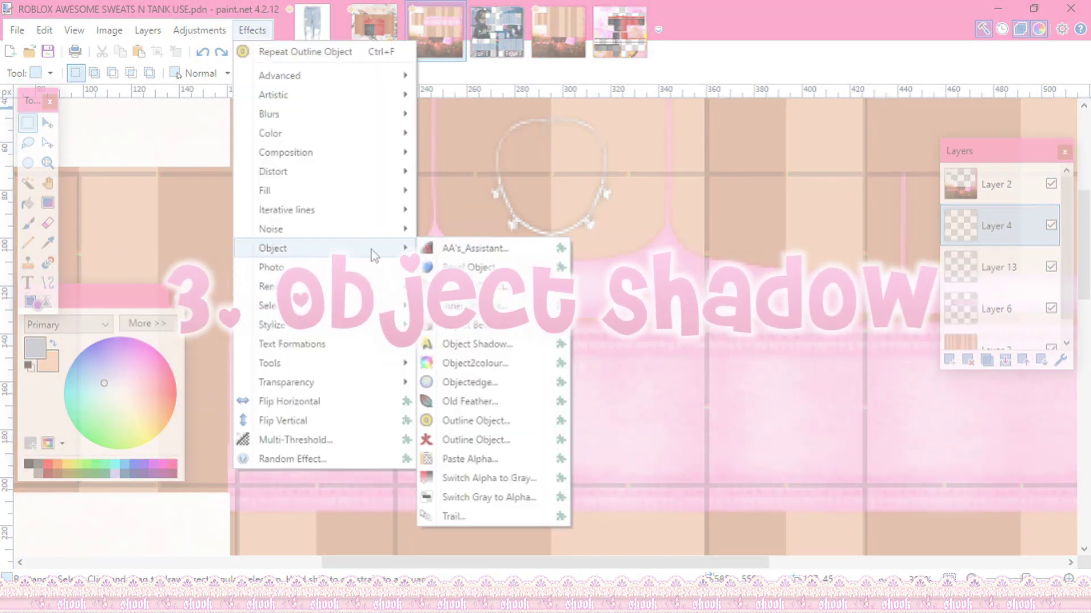
left_click(503, 344)
left_click_drag(562, 147, 849, 280)
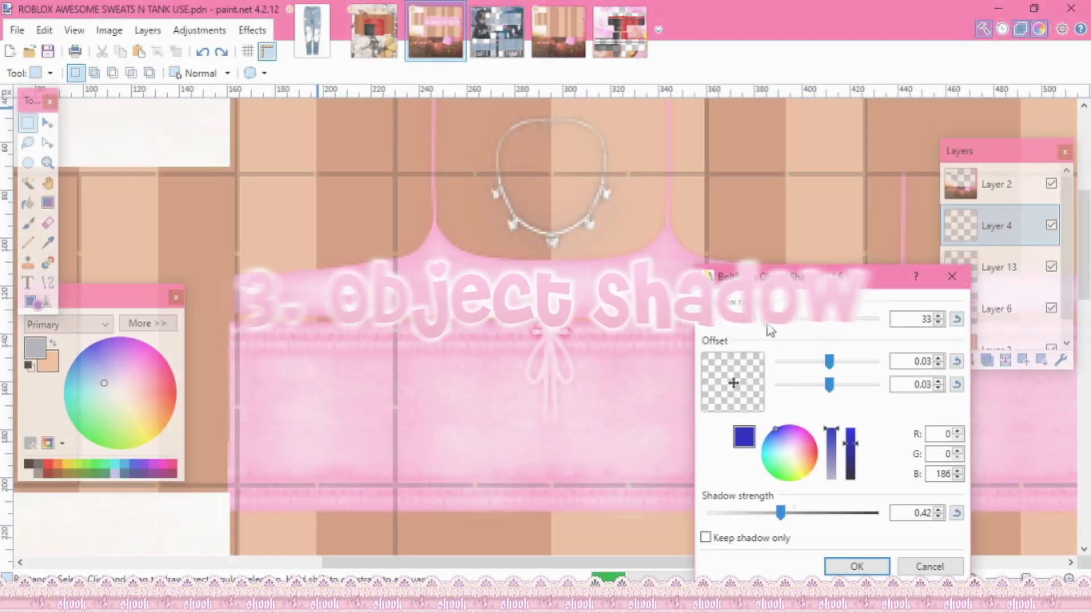
Step: Try a necklace shadow with radius 4, strength 1.00 and a dark pink color of R 142, G 0, B 64
left_click_drag(738, 318, 744, 318)
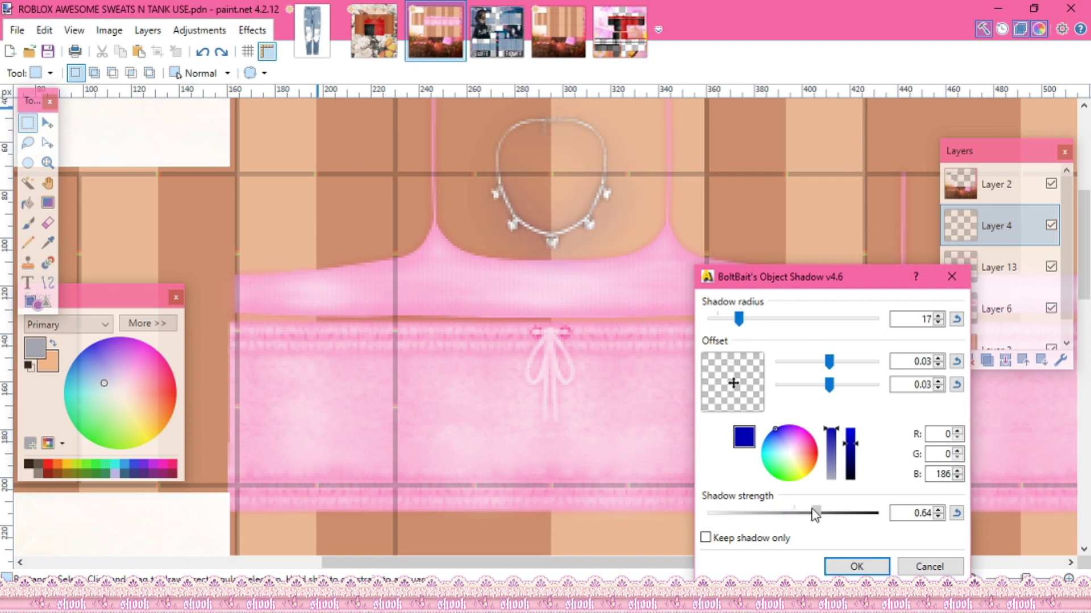
left_click_drag(796, 448, 811, 432)
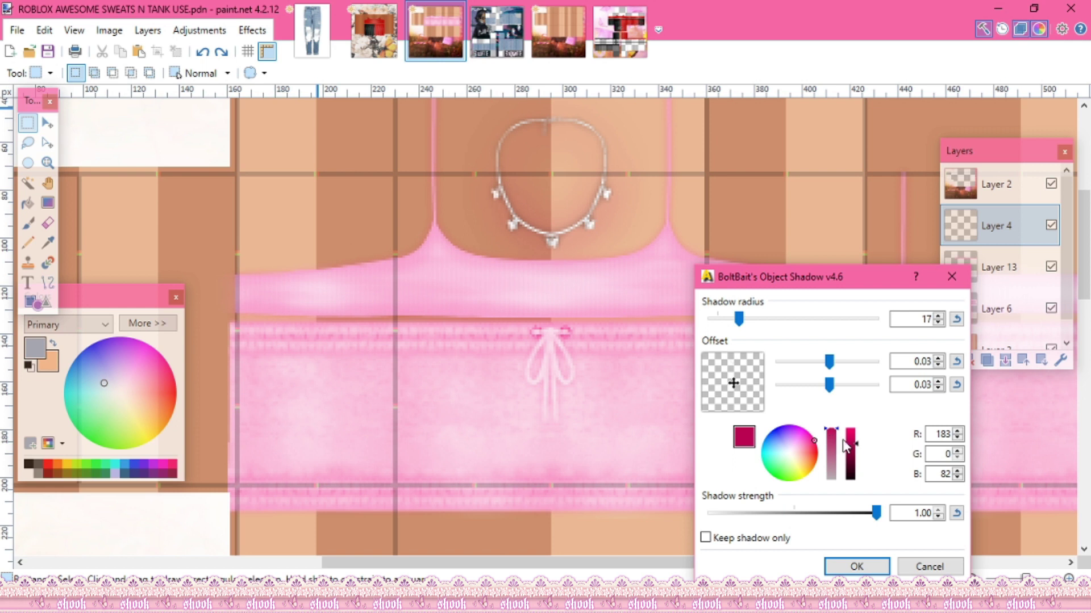
left_click_drag(853, 473, 856, 489)
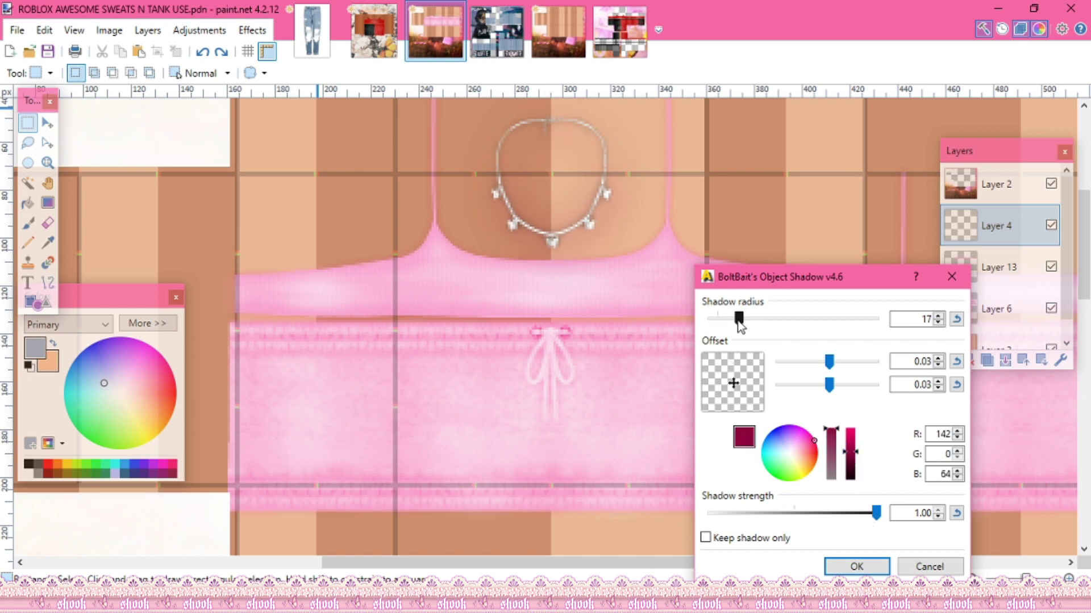
left_click_drag(722, 317, 718, 312)
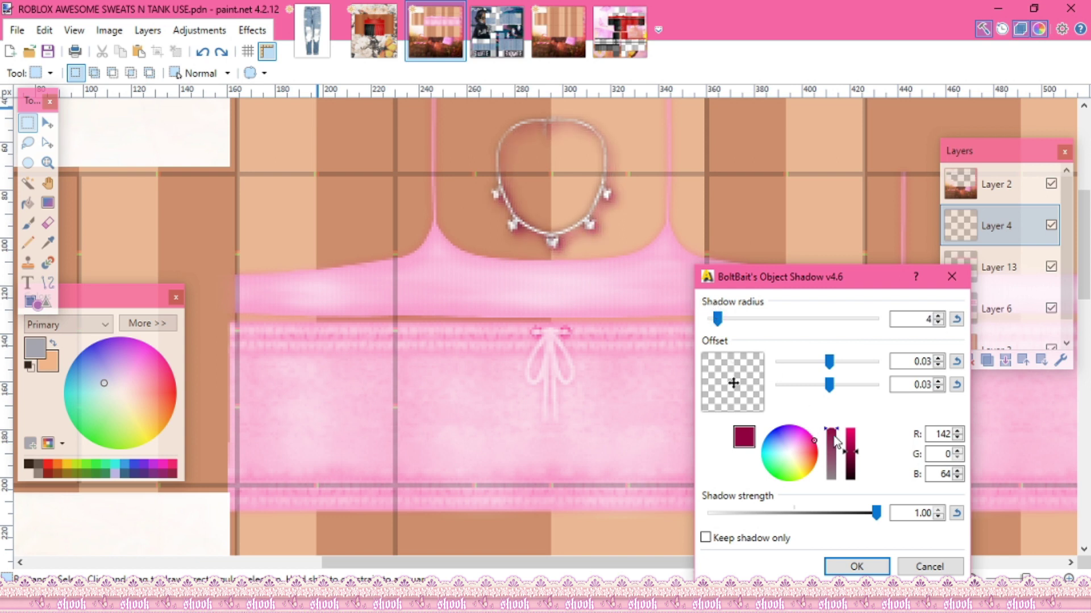
mouse_move(831, 443)
left_mouse_down()
mouse_move(844, 466)
mouse_move(840, 439)
left_mouse_up()
Step: Try different horizontal offsets for the necklace shadow, including 0.09 and 0.00, and cancel the effect
scroll(912, 366, "up", 1)
scroll(915, 366, "down", 2)
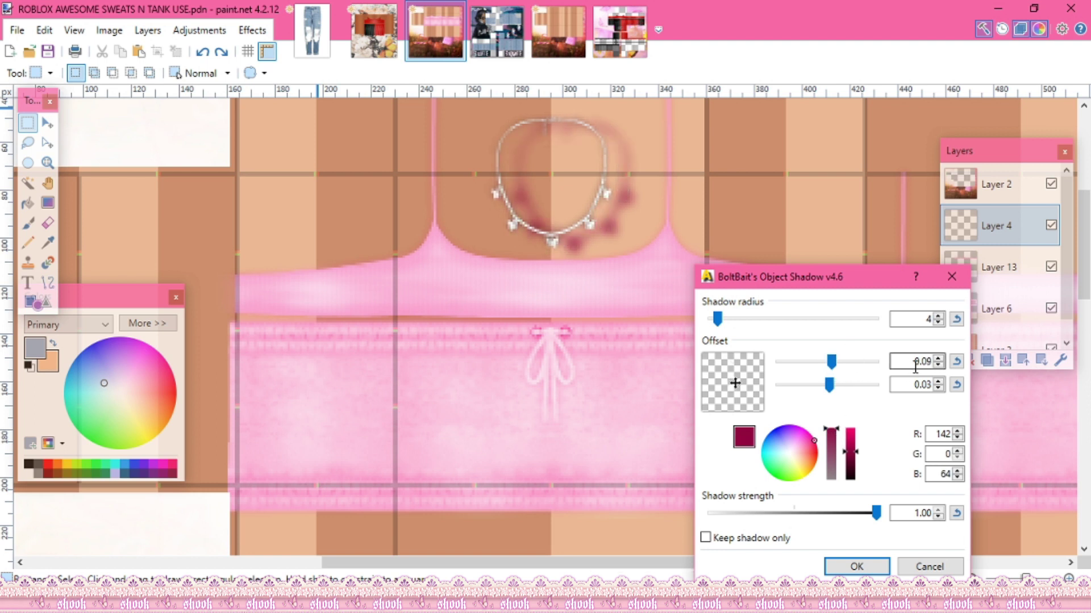
scroll(914, 368, "down", 1)
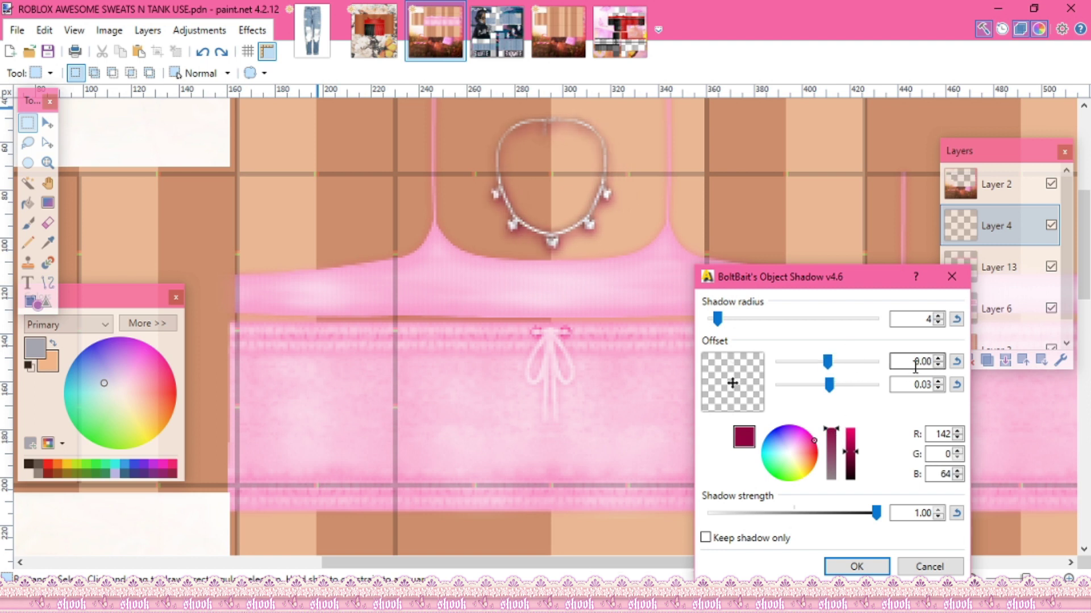
scroll(915, 367, "down", 1)
scroll(915, 366, "up", 1)
left_click(929, 568)
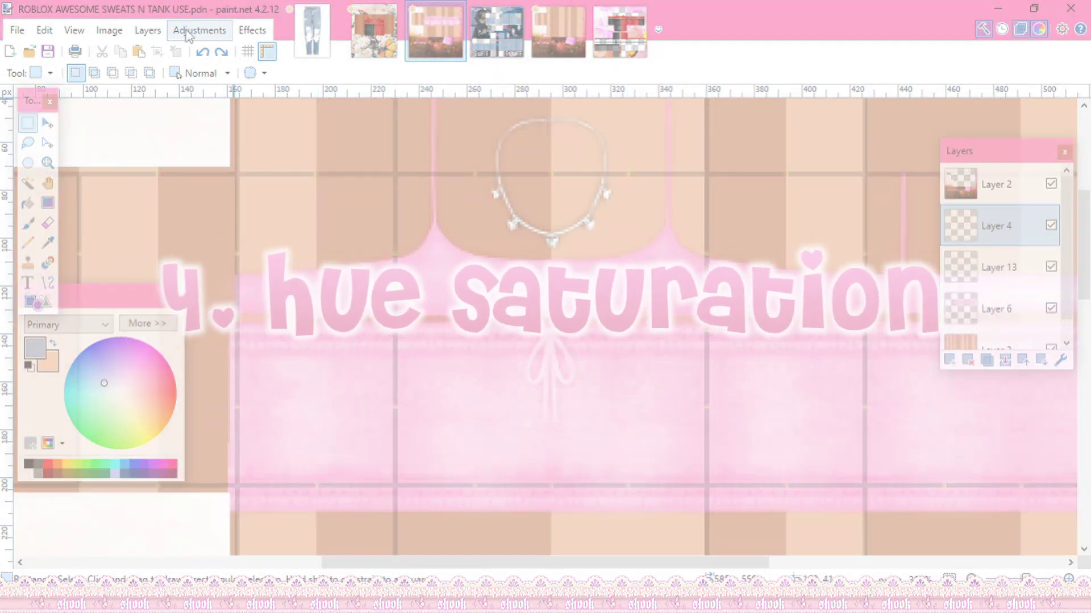
Step: Open BoltBait's Hue/Saturation Plus for Layer 13 and set the affected saturation range from 0 to 100
left_click(188, 34)
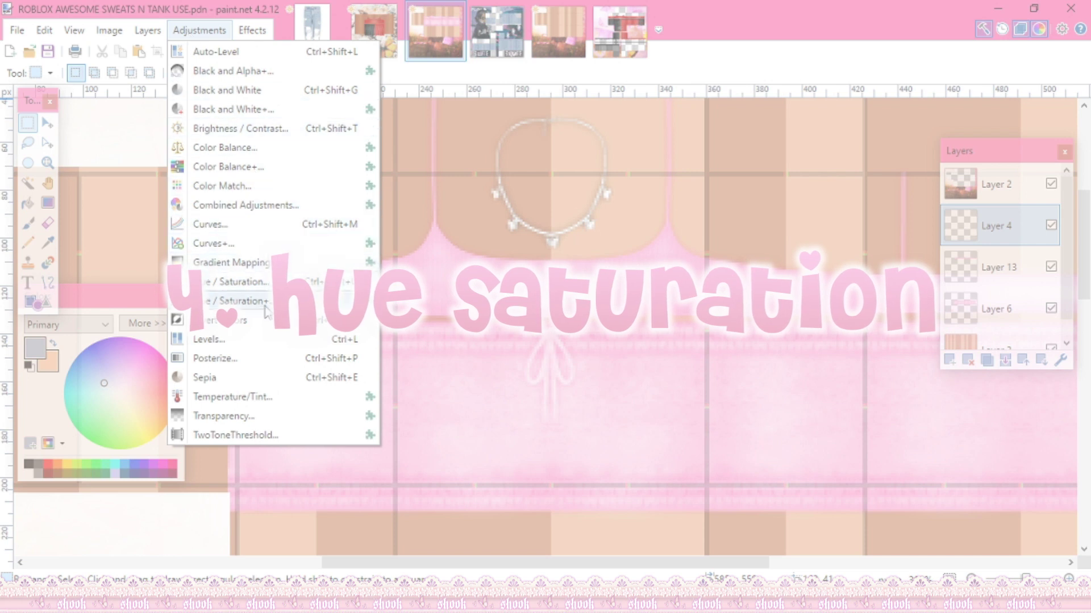
left_click(233, 301)
left_click_drag(546, 105, 880, 138)
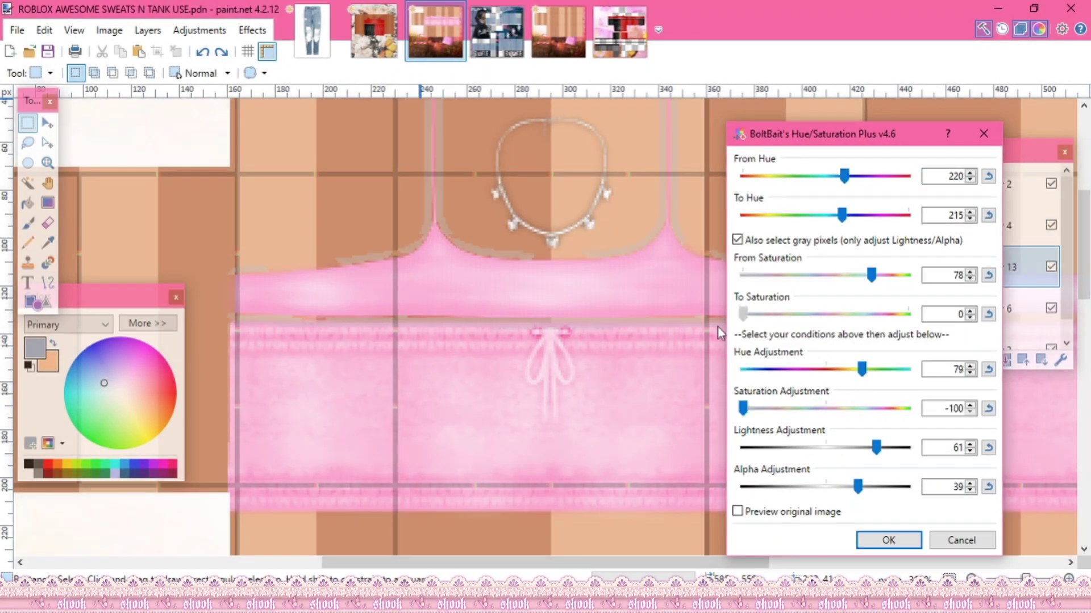
left_click_drag(871, 275, 624, 302)
left_click(989, 314)
left_click_drag(907, 314, 942, 319)
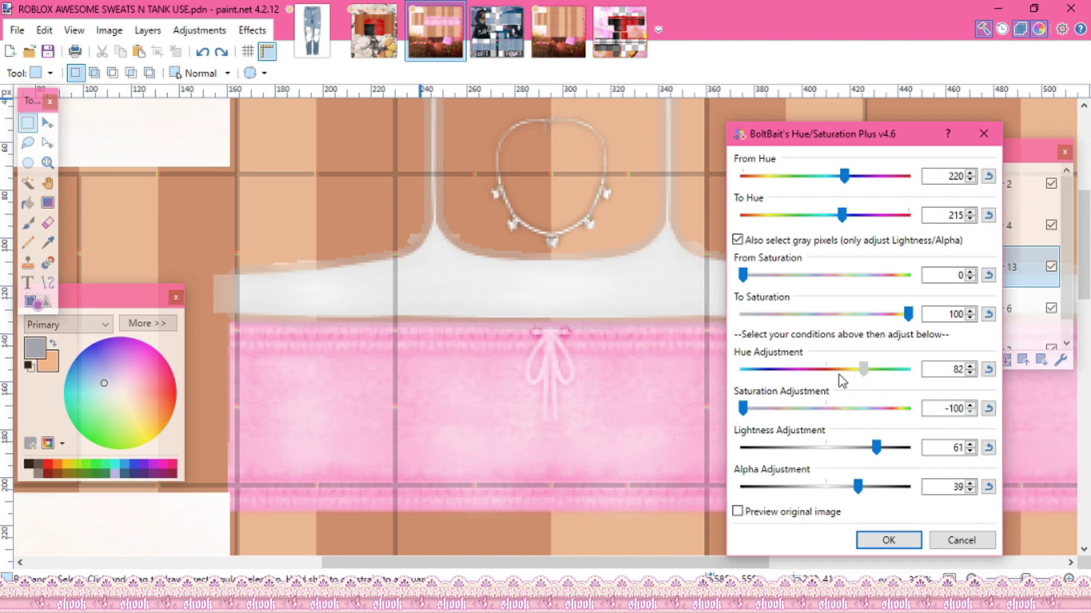
Step: Recolor the top yellow with hue adjustment 93 and saturation adjustment 37, bringing the lightness and alpha adjustments close to zero
left_click_drag(800, 409, 820, 421)
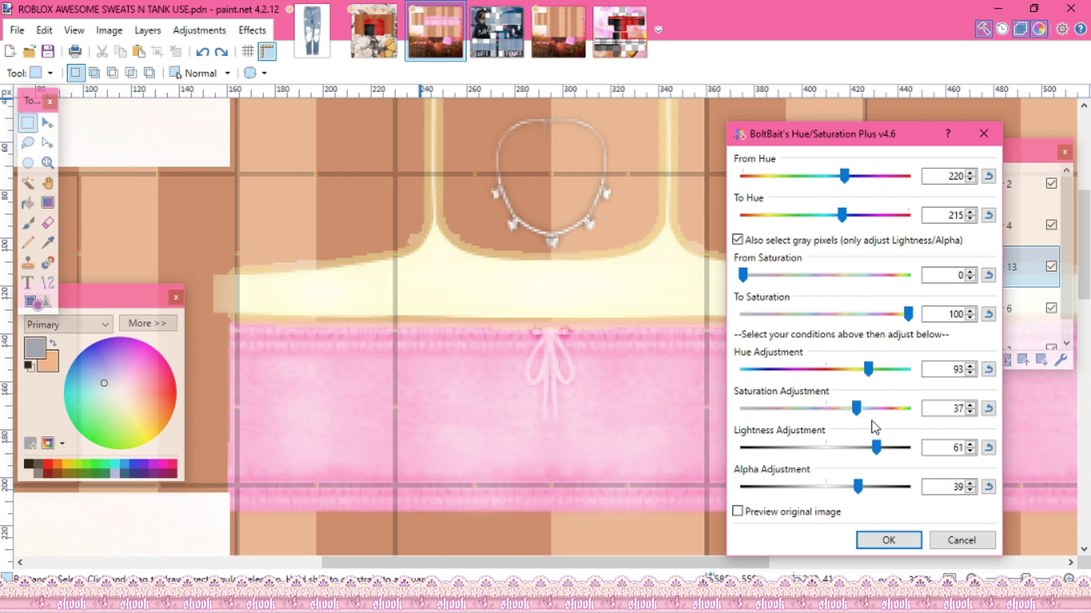
left_click_drag(851, 452, 820, 500)
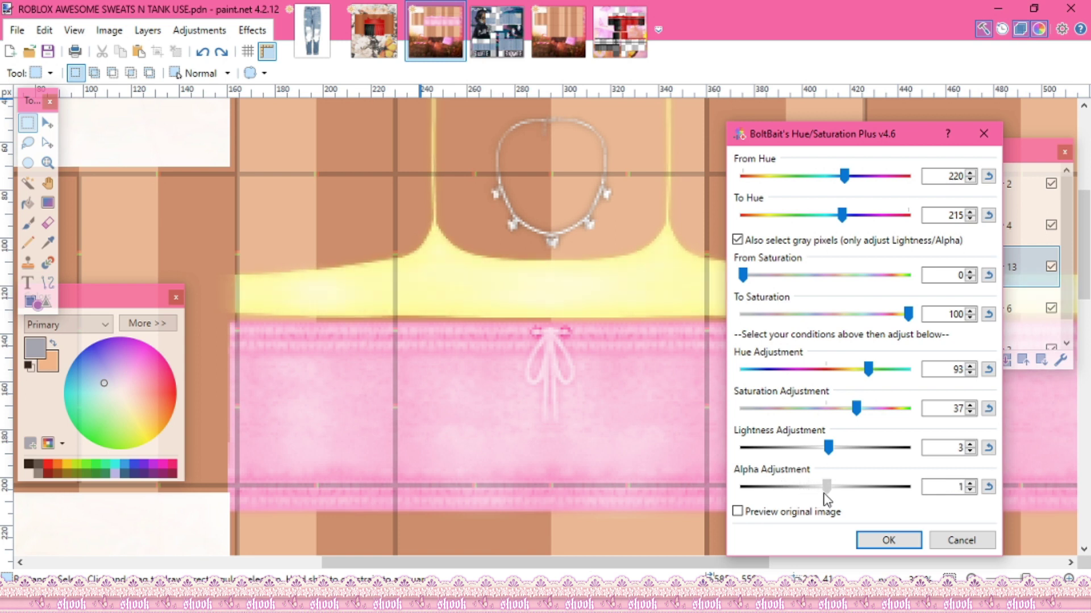
left_click_drag(871, 459, 818, 454)
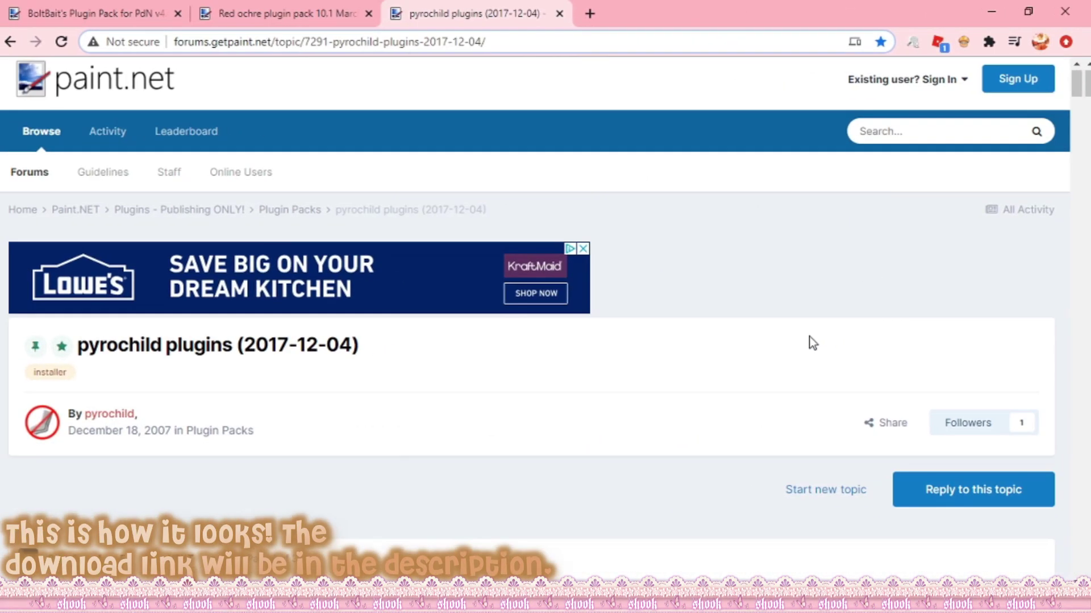
Step: Look through the pyrochild plugins forum topic in the browser, from the installer downloads to the list of included effects
scroll(812, 338, "down", 3)
scroll(819, 342, "down", 4)
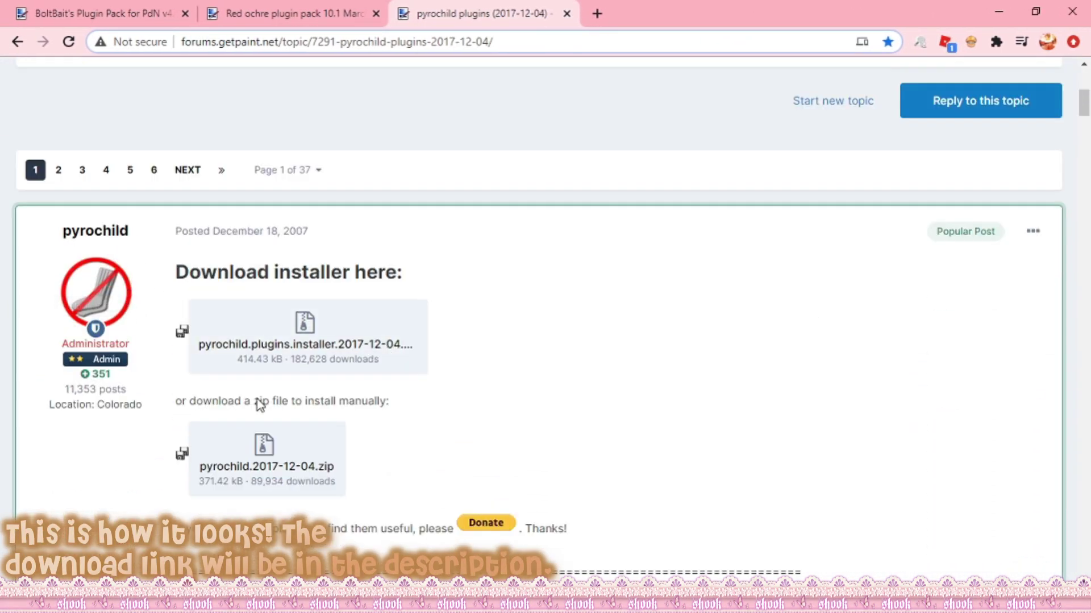
scroll(846, 445, "down", 6)
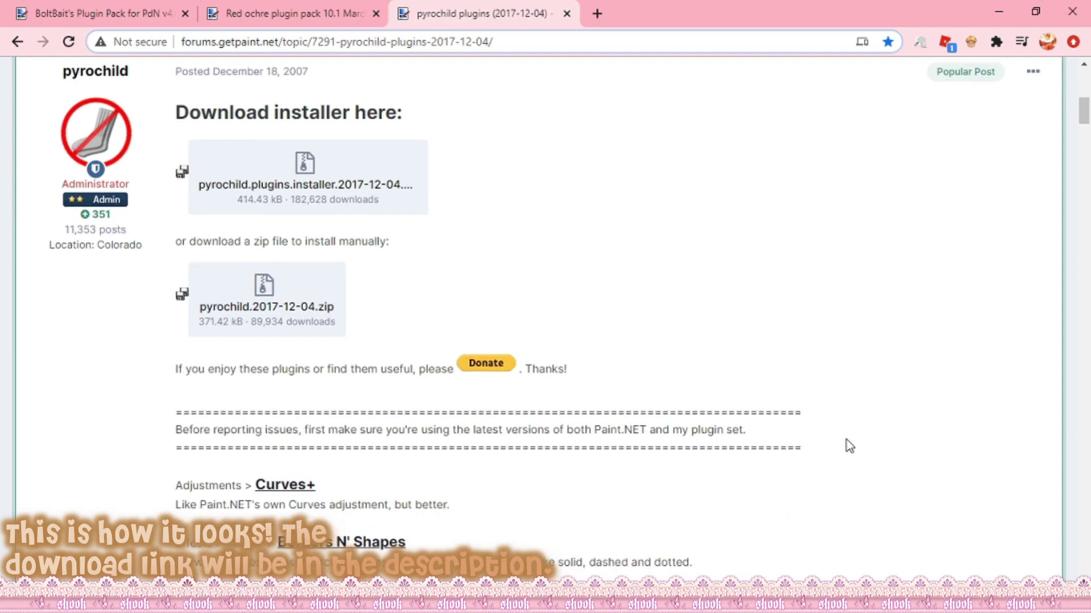
scroll(847, 439, "down", 8)
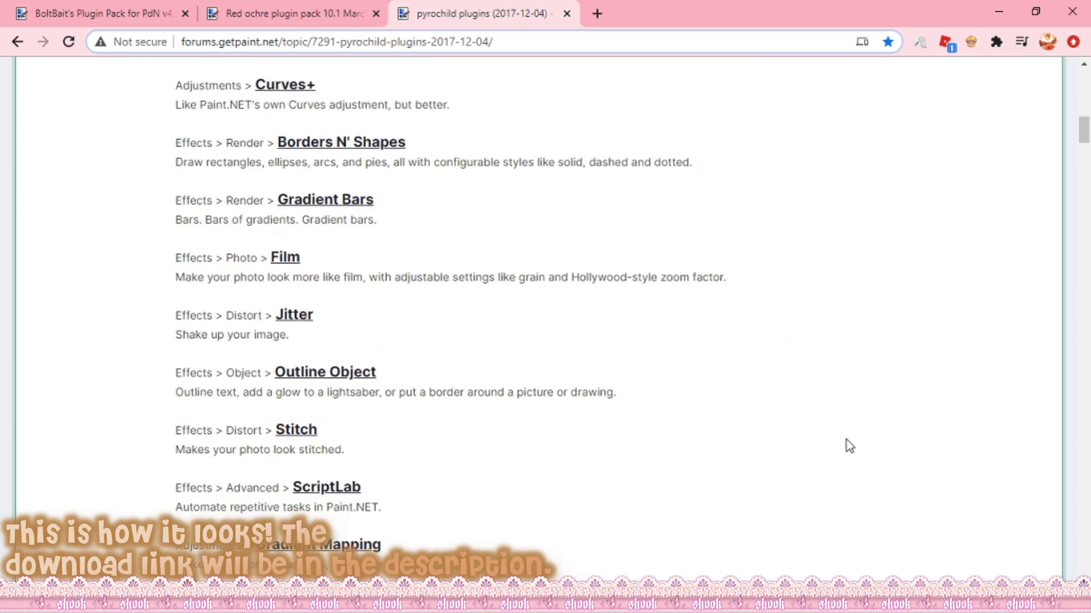
scroll(839, 457, "down", 10)
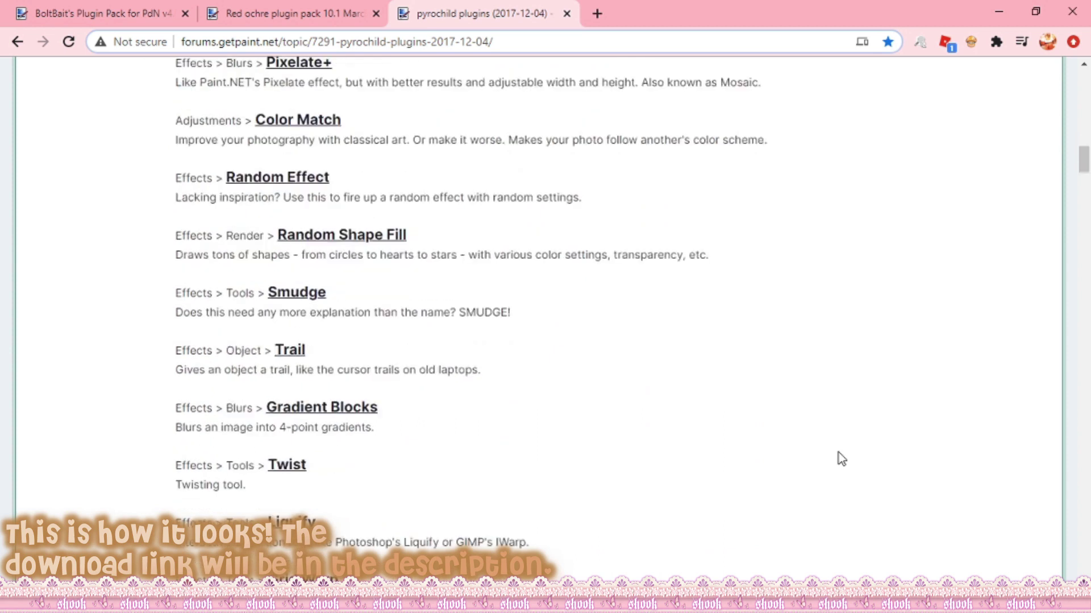
scroll(845, 458, "down", 6)
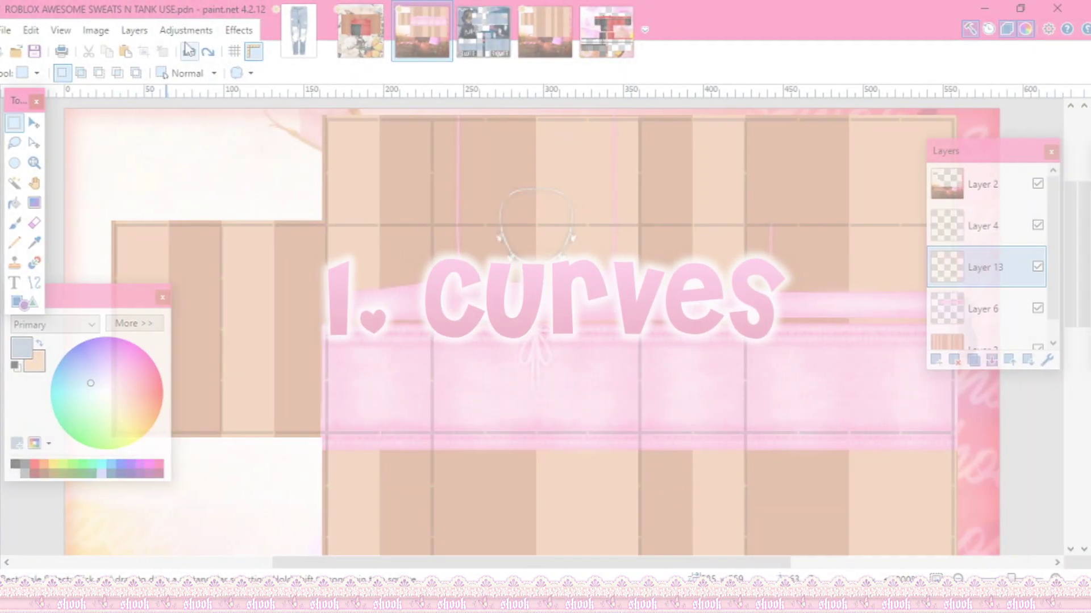
Step: Open Curves+ for Layer 13, try raising the luminosity curve to brighten the top, and reset it
left_click(224, 26)
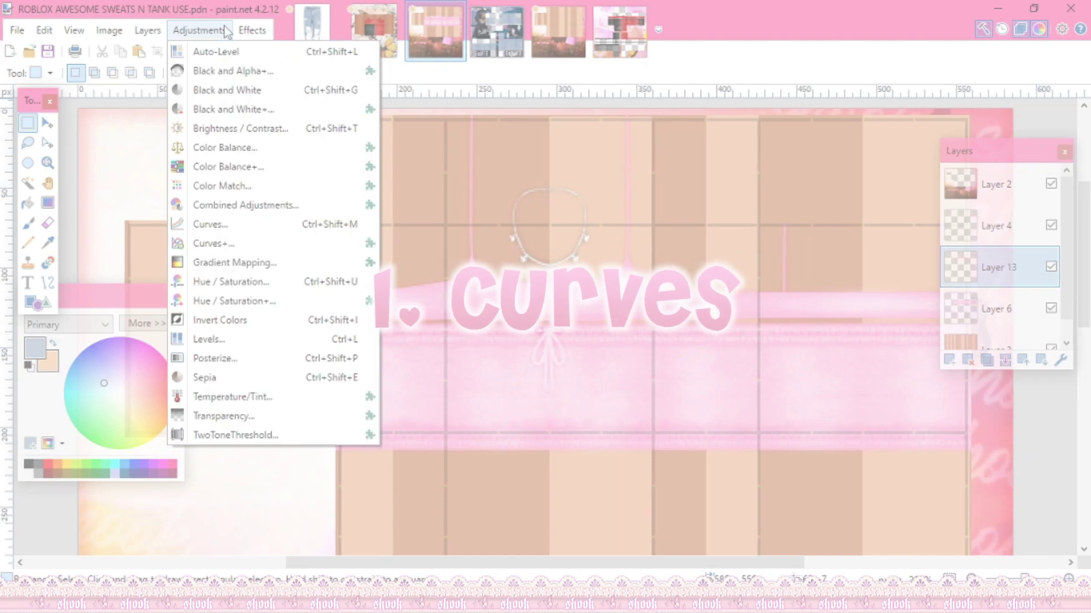
left_click(239, 243)
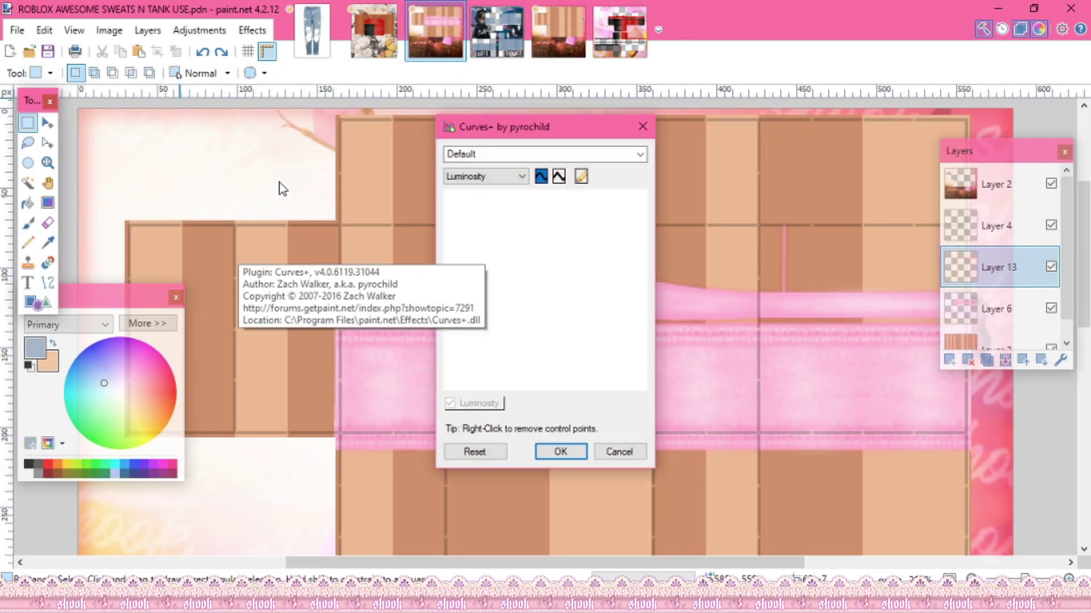
left_click_drag(561, 130, 811, 195)
left_click_drag(805, 349, 807, 316)
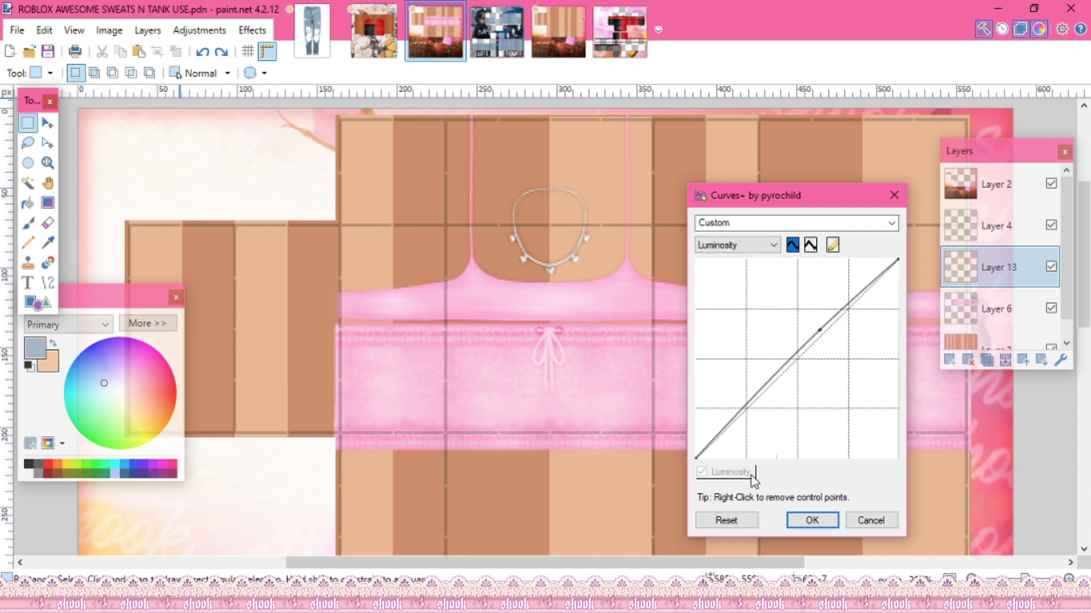
left_click(744, 521)
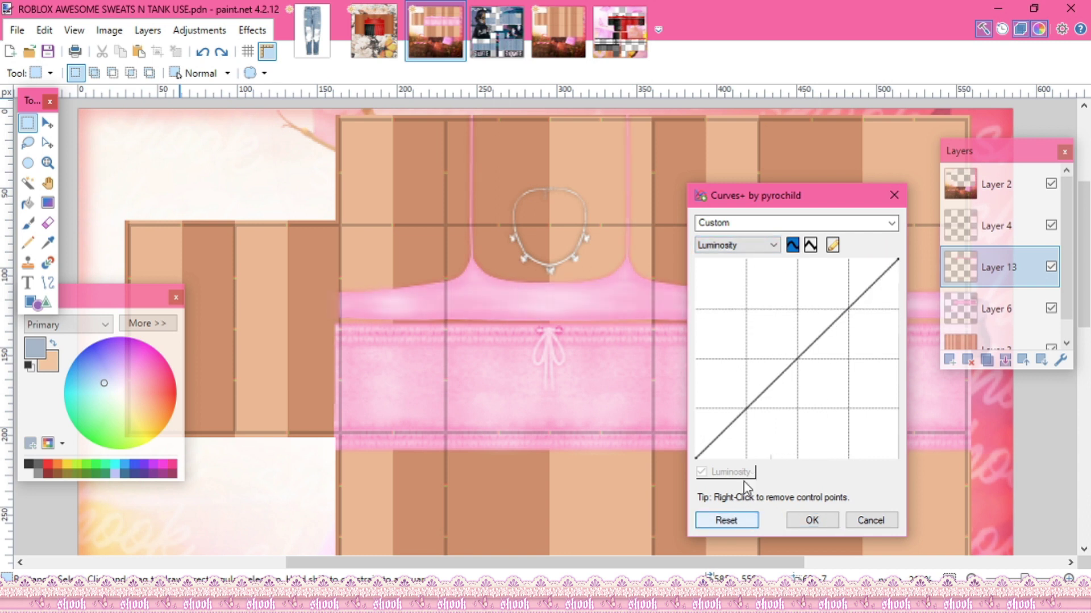
Step: Switch the curves to RGB, try pulling the combined curve down to darken the pink top, and reset it
left_click(753, 245)
left_click(752, 269)
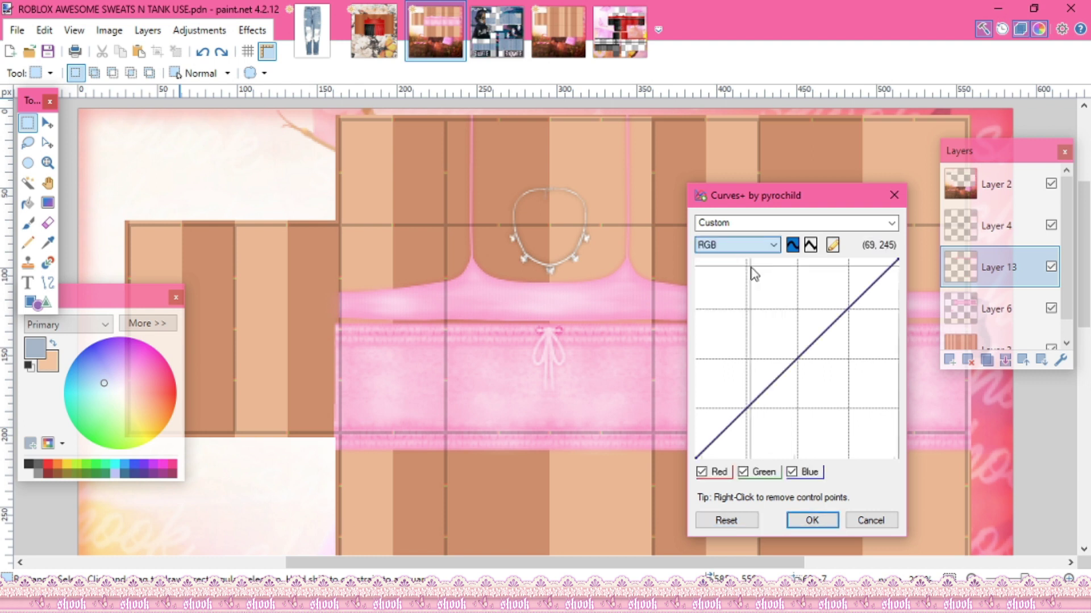
left_click_drag(804, 357, 787, 447)
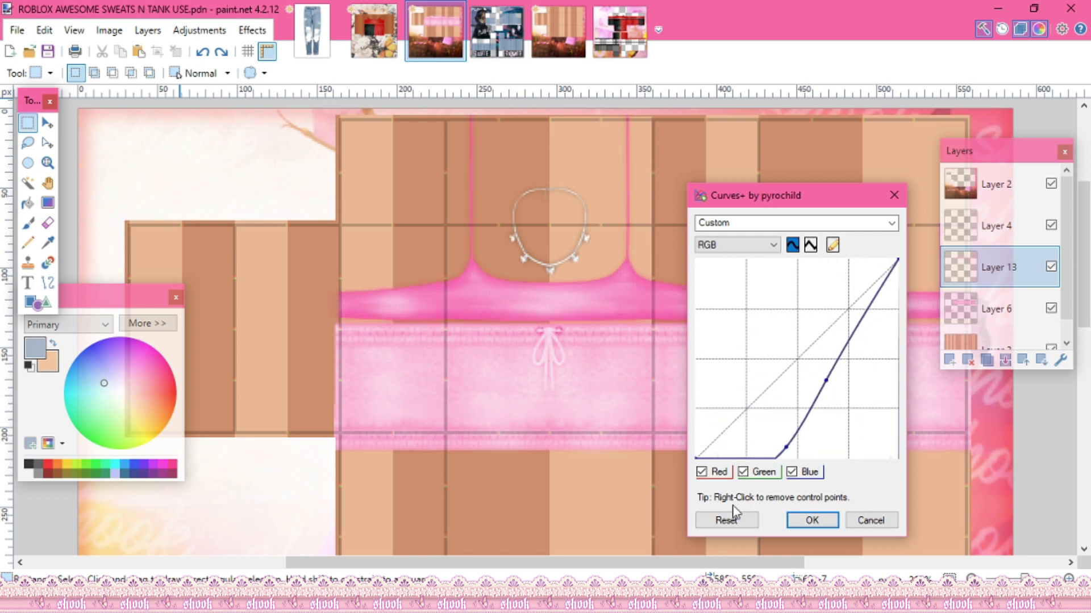
left_click(734, 520)
Step: Exclude the red channel and try bending the green and blue curves to shift the top's pink
left_click(701, 471)
left_click_drag(792, 364, 861, 338)
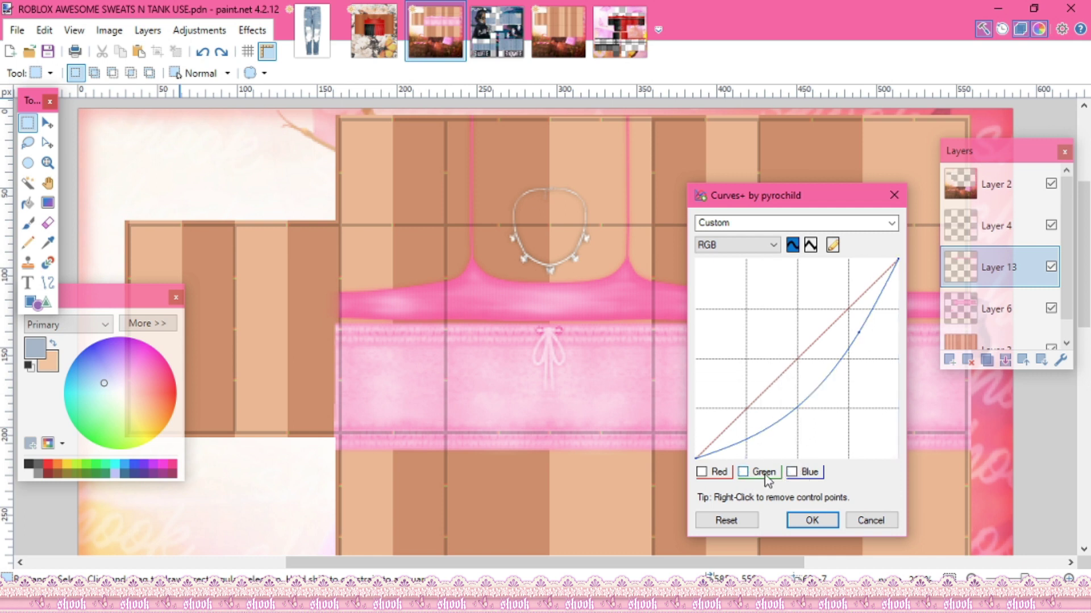
left_click_drag(858, 333, 768, 344)
mouse_move(760, 342)
left_mouse_down()
mouse_move(756, 362)
mouse_move(799, 368)
mouse_move(746, 366)
mouse_move(732, 355)
mouse_move(747, 382)
mouse_move(753, 363)
mouse_move(832, 311)
mouse_move(809, 324)
left_mouse_up()
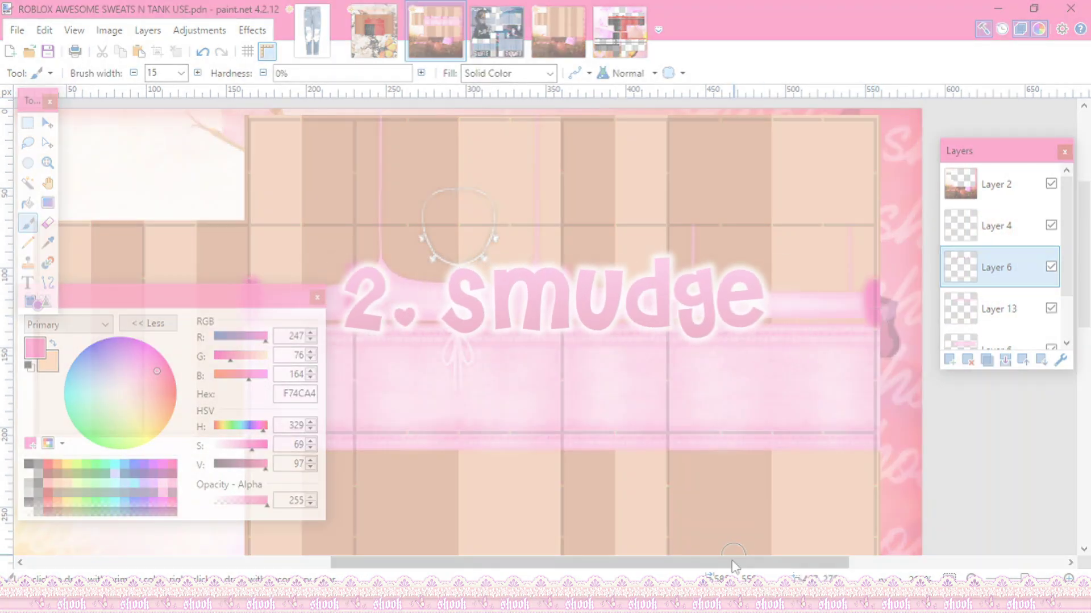
Step: Smudge the pink strokes on Layer 6 outward into fold spikes using a size 6 Soft Brush at 40% pressure, and apply the effect
scroll(318, 113, "left", 3)
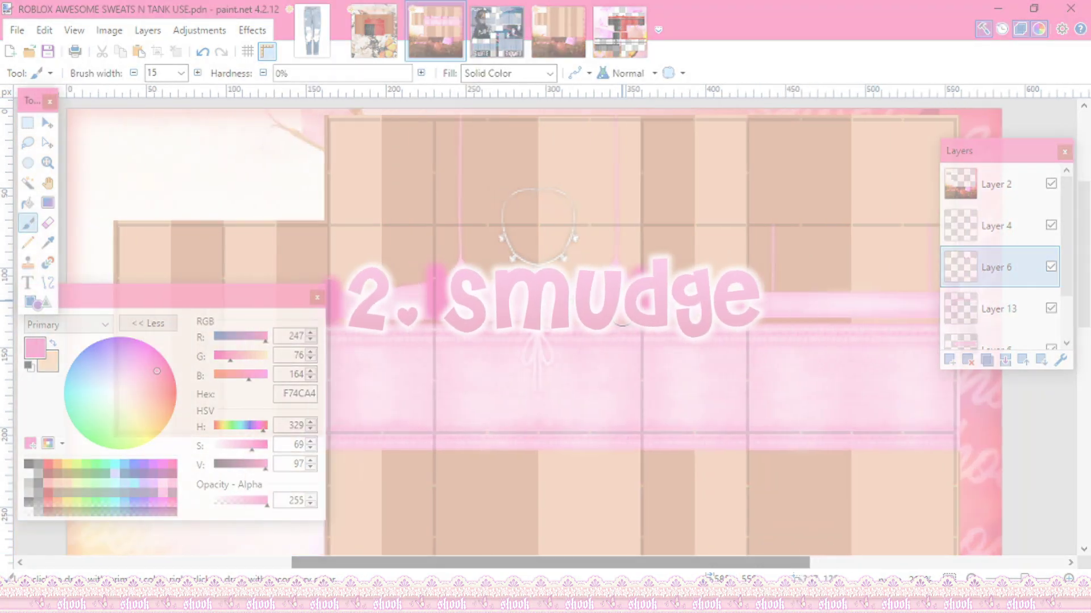
left_click(252, 29)
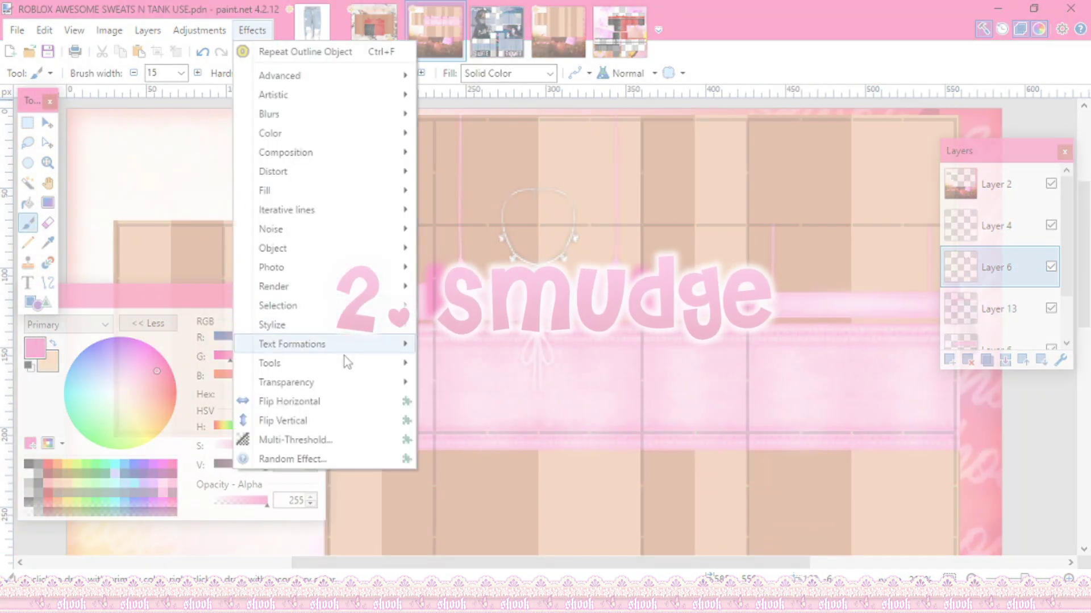
mouse_move(348, 364)
left_click(462, 421)
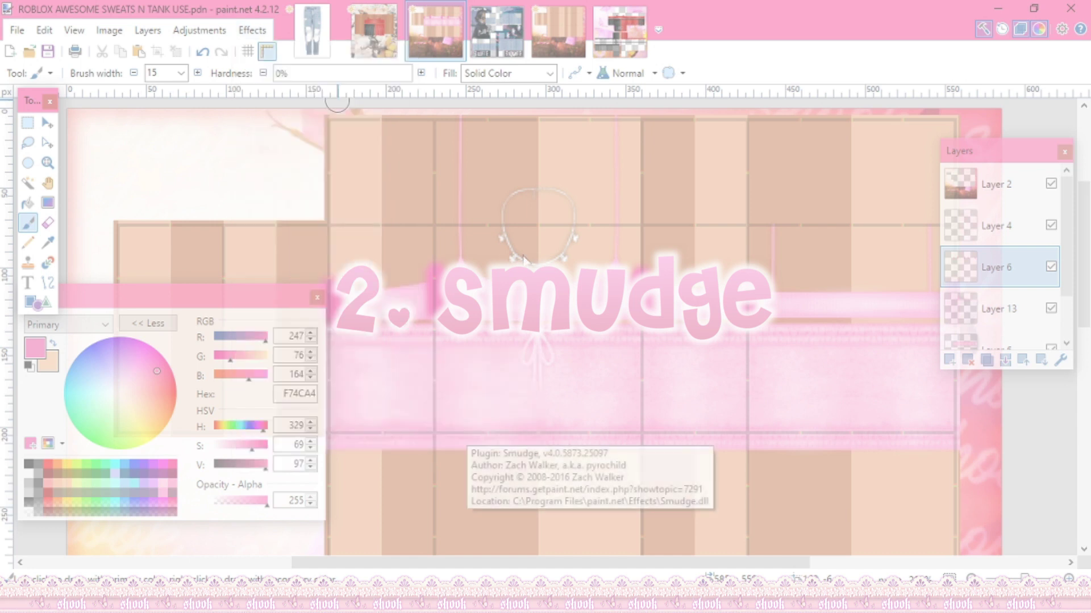
left_click(548, 29)
left_click(548, 29)
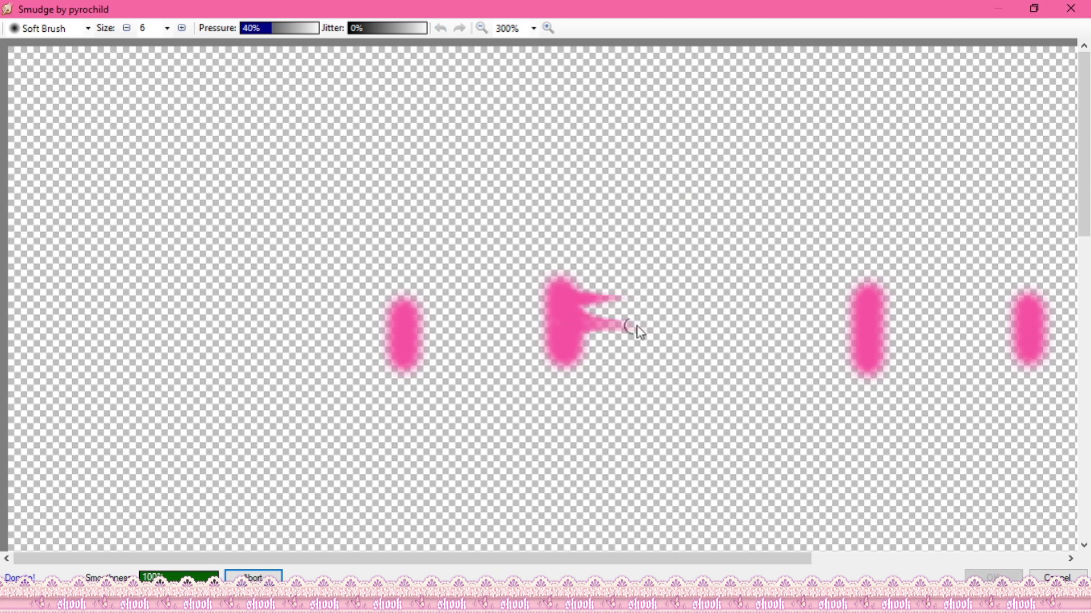
left_click_drag(570, 346, 631, 347)
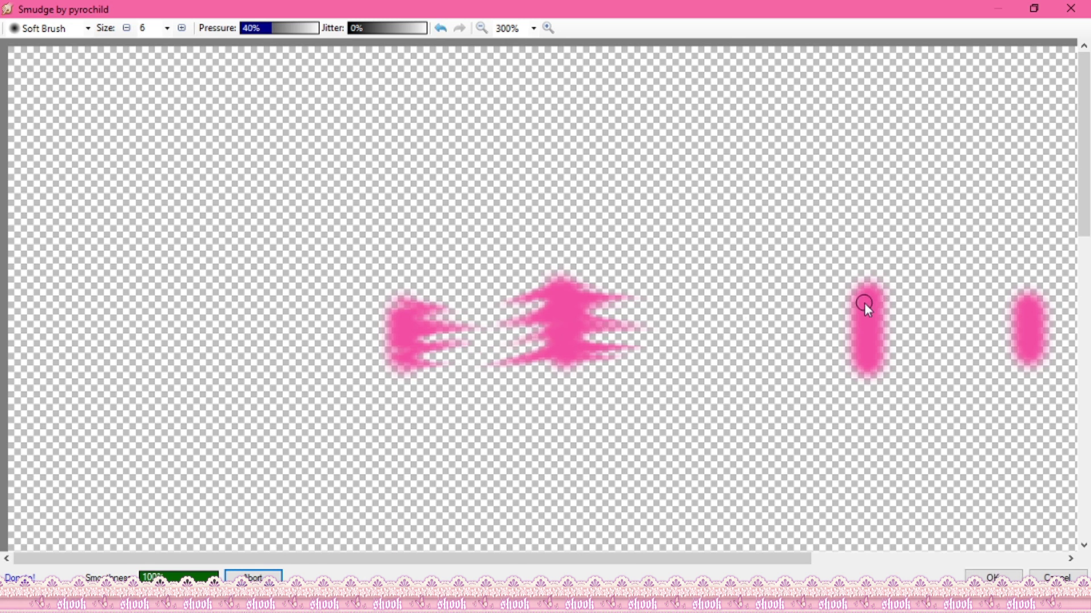
left_click_drag(856, 302, 806, 317)
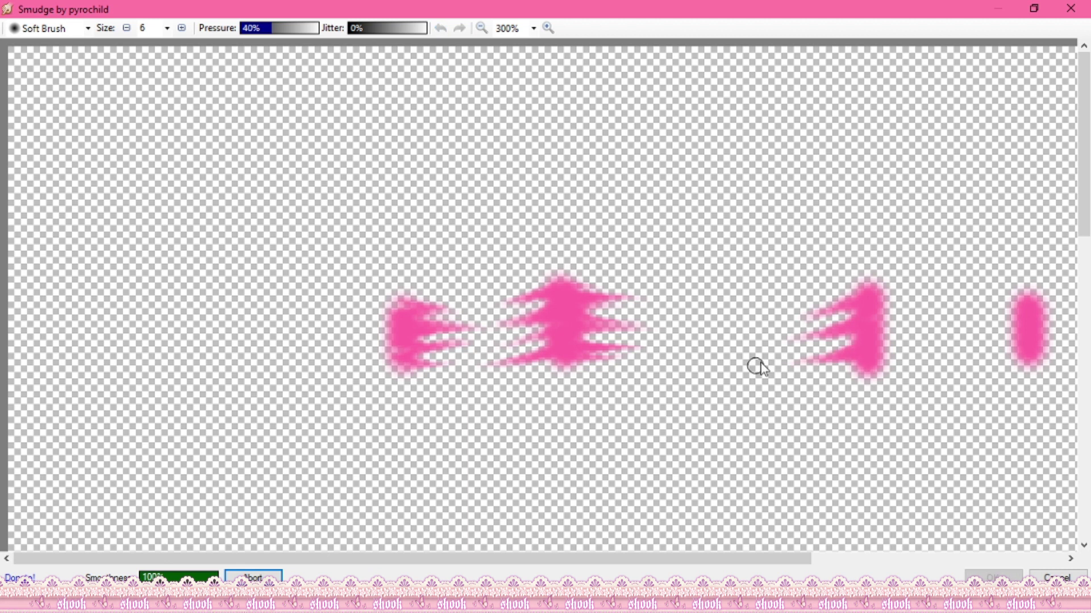
left_click(993, 577)
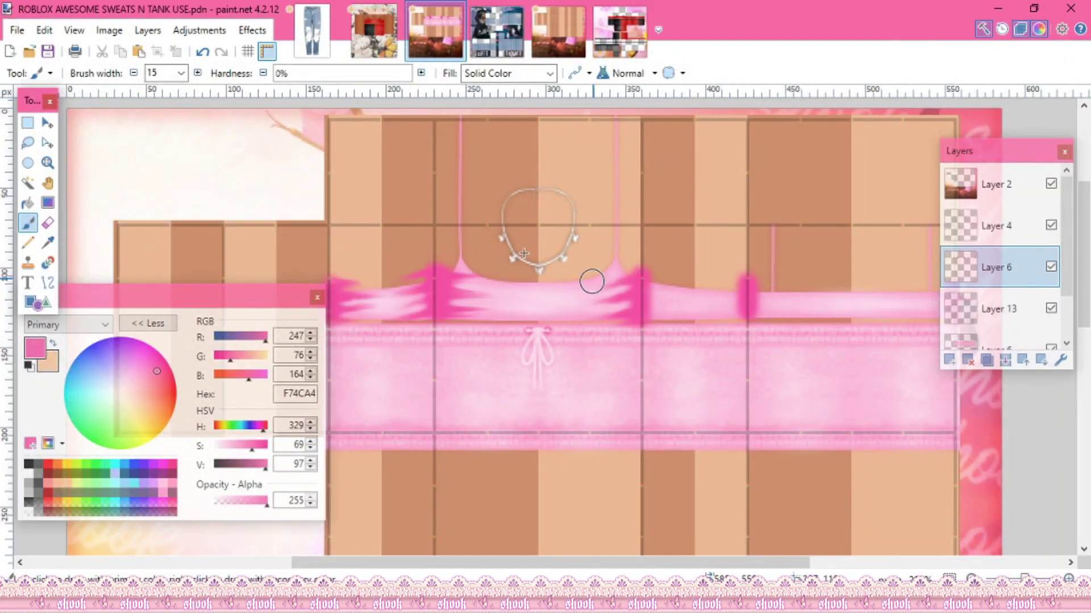
Step: Select the smudged shading on the side panel left of the front and copy it onto the opposite side panel
key("s")
left_click_drag(331, 226, 433, 342)
key("m")
left_click_drag(407, 251, 721, 251)
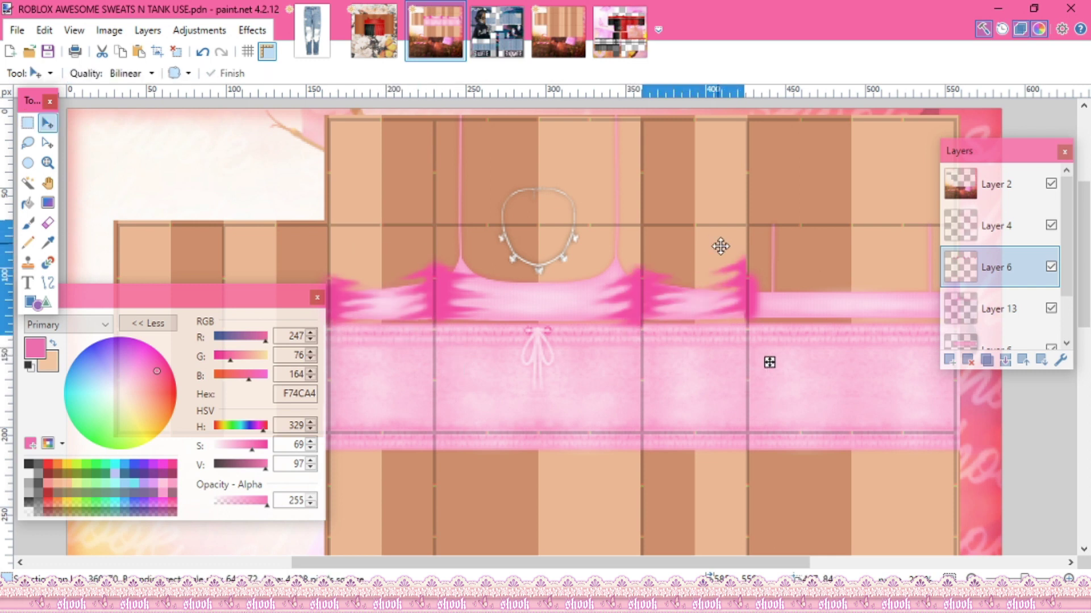
Step: Fit the selection to the front panel, copy its smudged shading onto the back panel, and deselect
key("m")
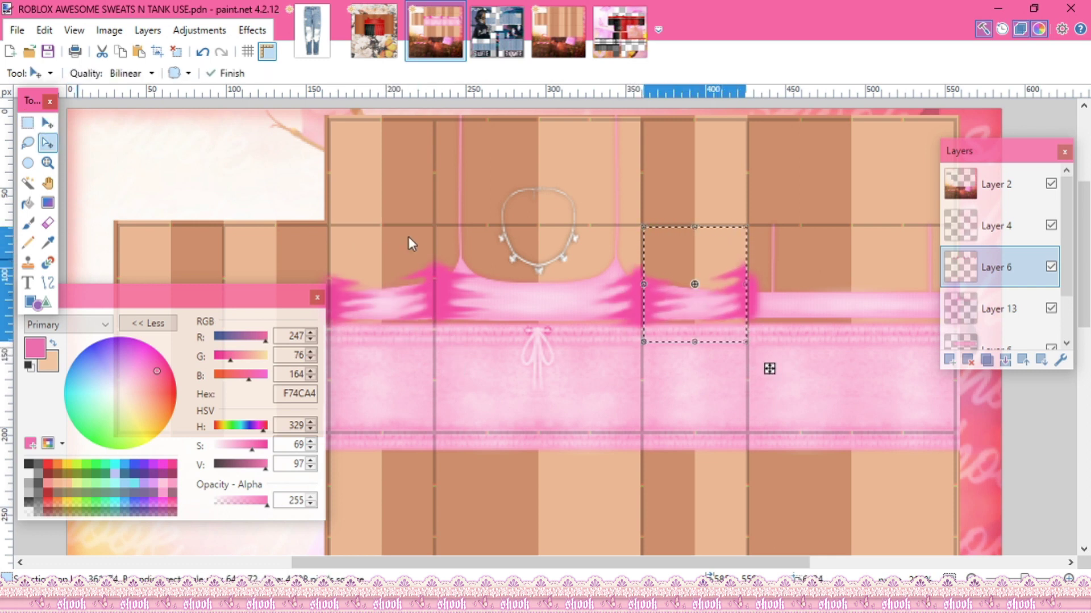
left_click_drag(644, 284, 436, 284)
left_click_drag(746, 284, 638, 285)
key("m")
left_click_drag(540, 284, 840, 309)
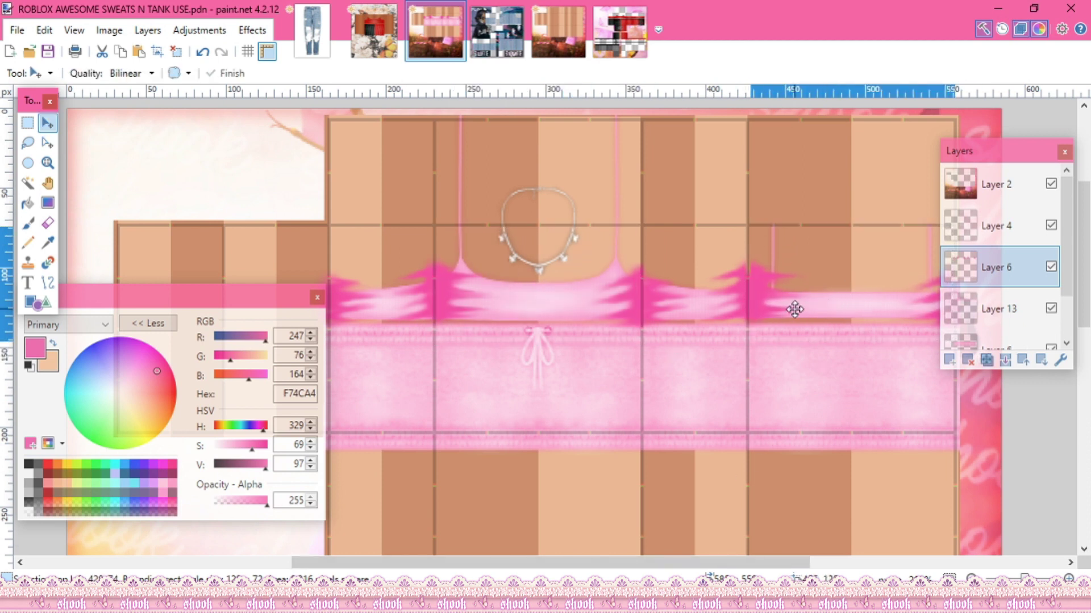
key("ctrl+d")
Step: Soften the smudged shading on Layer 6 with a centered Motion Blur at angle 0.00 and distance 18
left_click_drag(713, 562, 708, 561)
left_click(251, 29)
mouse_move(307, 110)
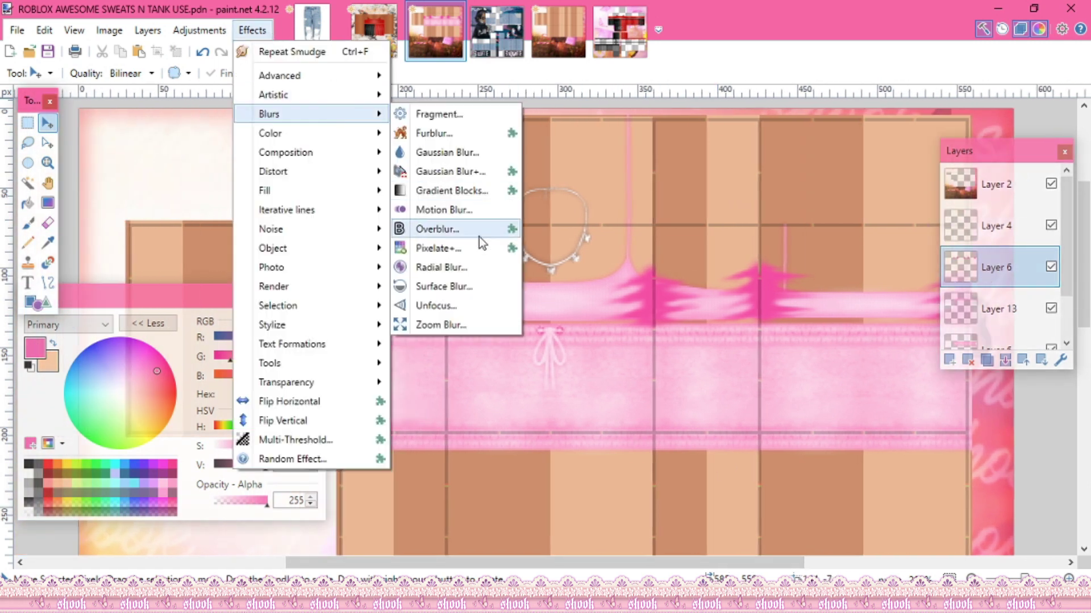
left_click(479, 237)
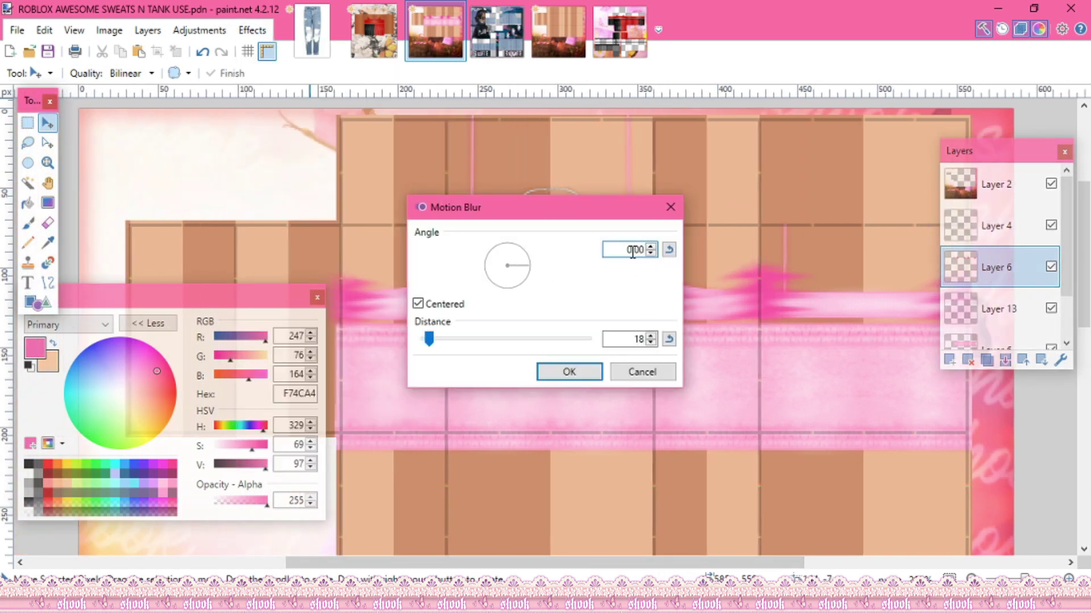
left_click_drag(631, 207, 888, 281)
left_click(827, 445)
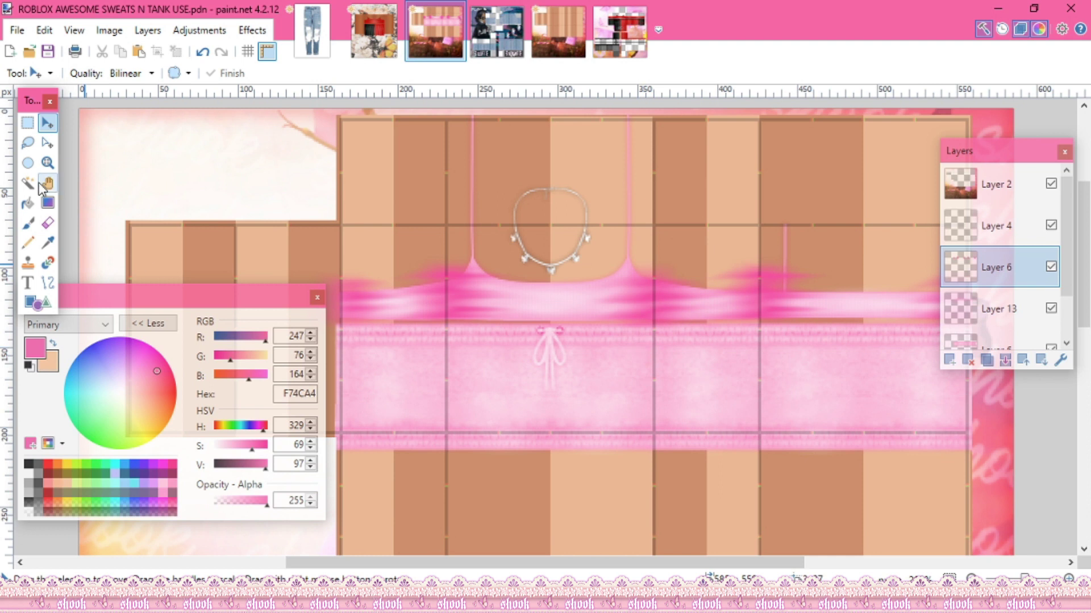
Step: Select the empty area around the top on Layer 13 with the Magic Wand and delete Layer 6's shading there
left_click(27, 183)
left_click(998, 309)
left_click(724, 239)
left_click(994, 267)
Step: Open Layer 6's properties and try the Normal blend mode with the opacity reduced to 99
double_click(994, 267)
left_click(789, 331)
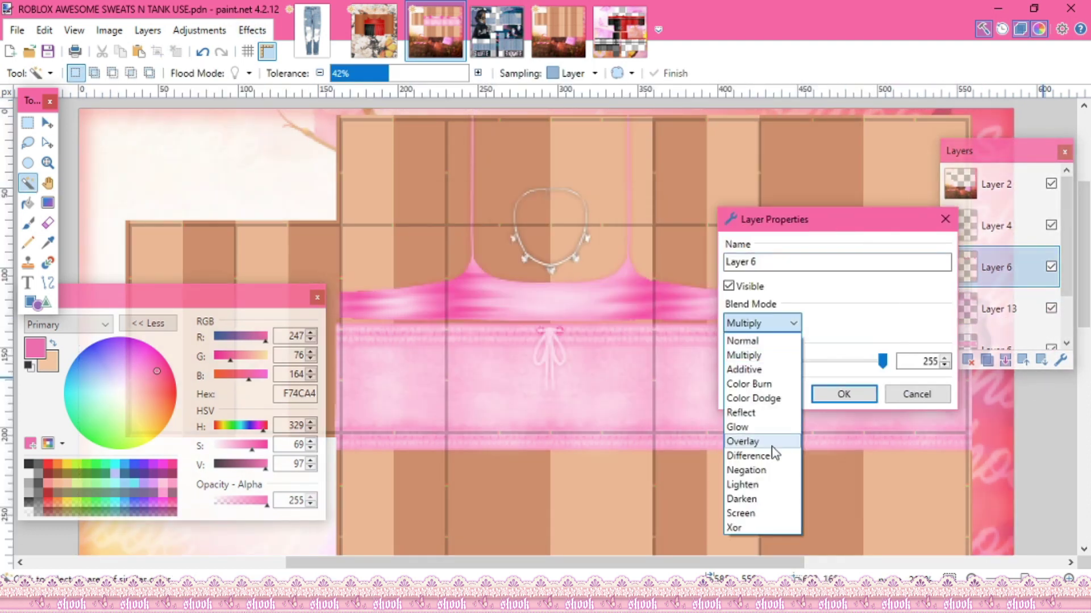
left_click(755, 420)
left_click_drag(843, 221, 966, 219)
left_click_drag(1006, 360, 850, 375)
mouse_move(925, 369)
left_mouse_down()
mouse_move(1004, 361)
mouse_move(920, 360)
left_mouse_up()
left_click(884, 322)
left_click(896, 340)
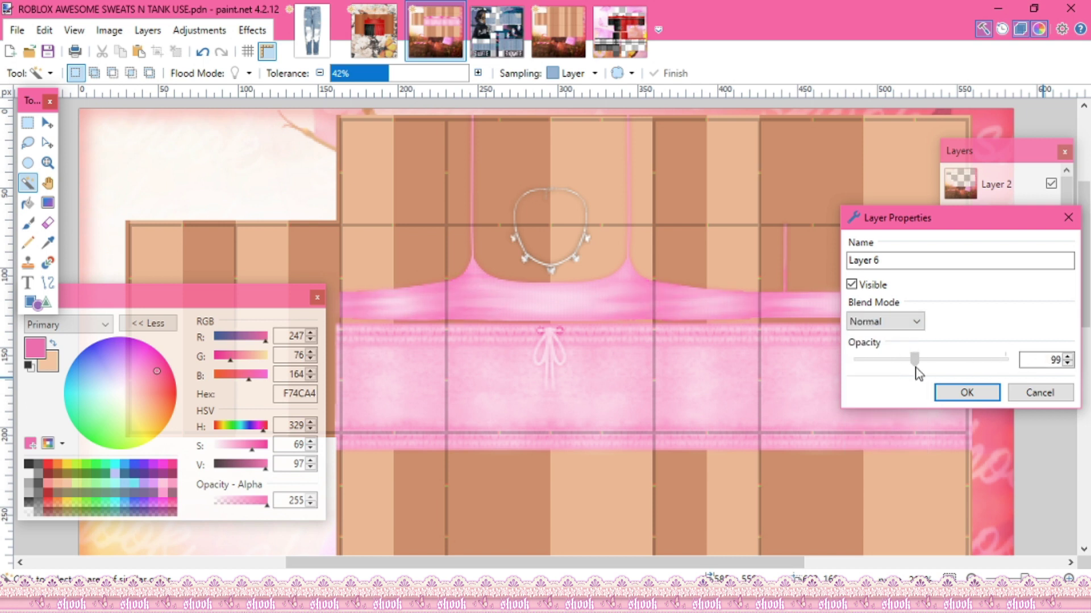
Step: Set Layer 6 to Multiply at opacity 51, and compare the top with the shading layer hidden and shown
left_click(866, 329)
left_click(899, 353)
left_click_drag(920, 369, 886, 365)
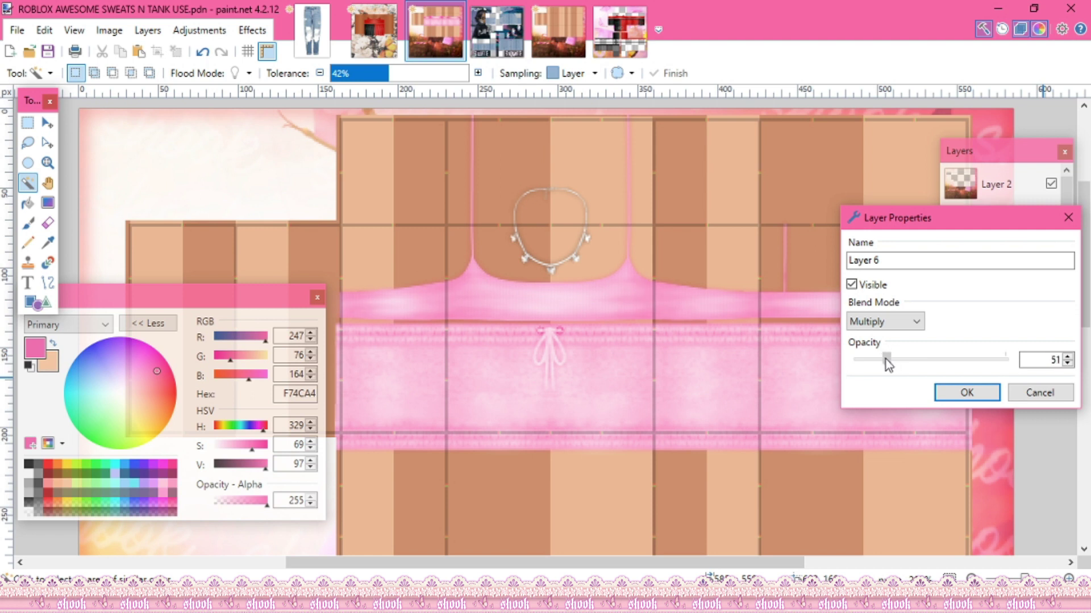
left_click(968, 393)
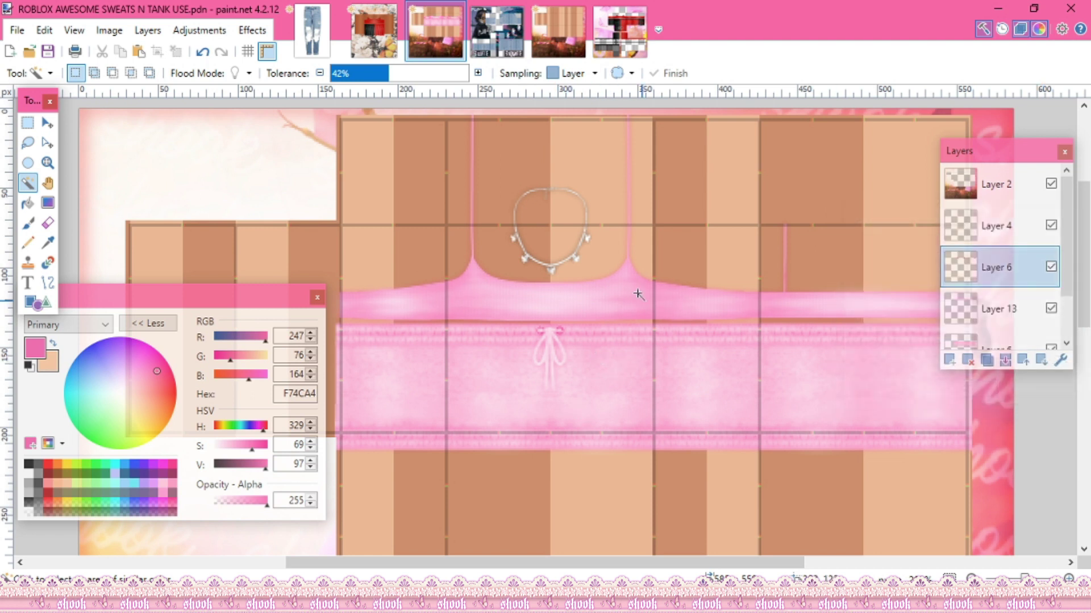
left_click(1051, 267)
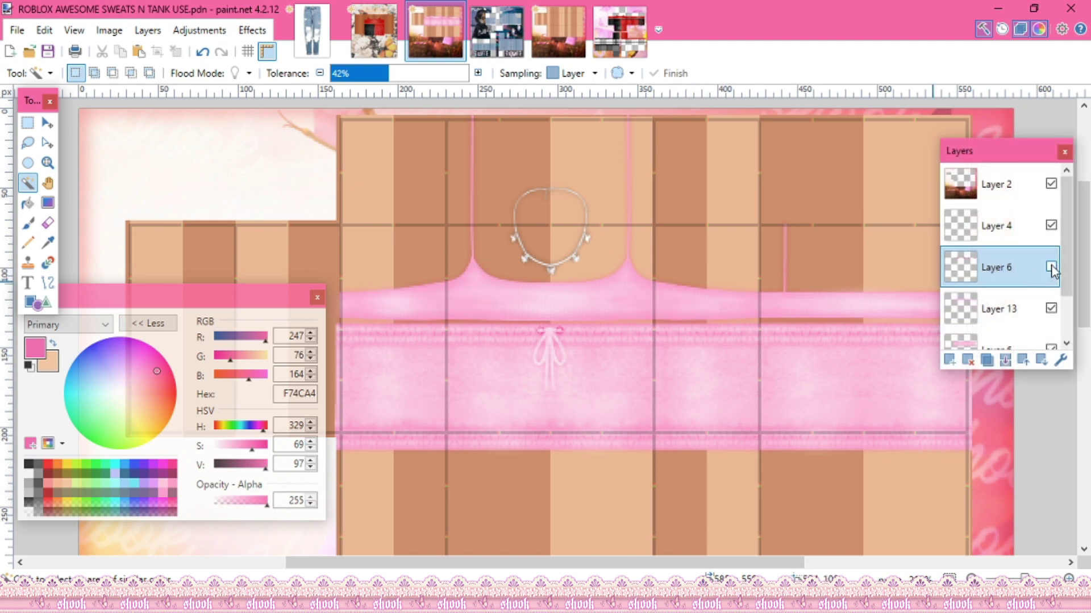
left_click(1051, 267)
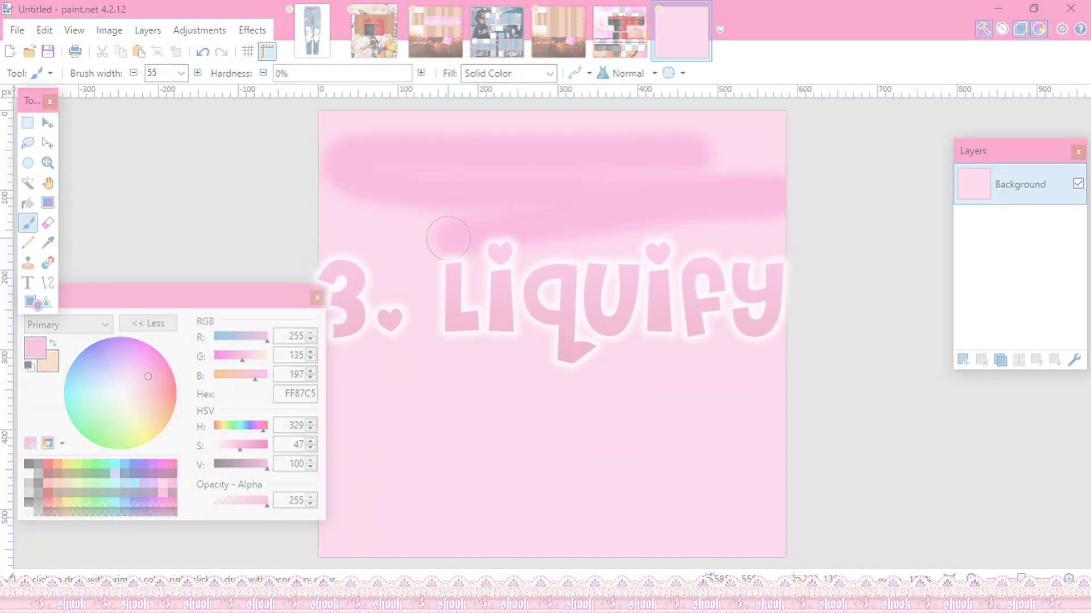
Step: Paint a soft FF87C5 zigzag down the light pink canvas with brush width 55 and open the Liquify effect
mouse_move(533, 335)
left_mouse_down()
mouse_move(677, 431)
mouse_move(659, 511)
left_mouse_up()
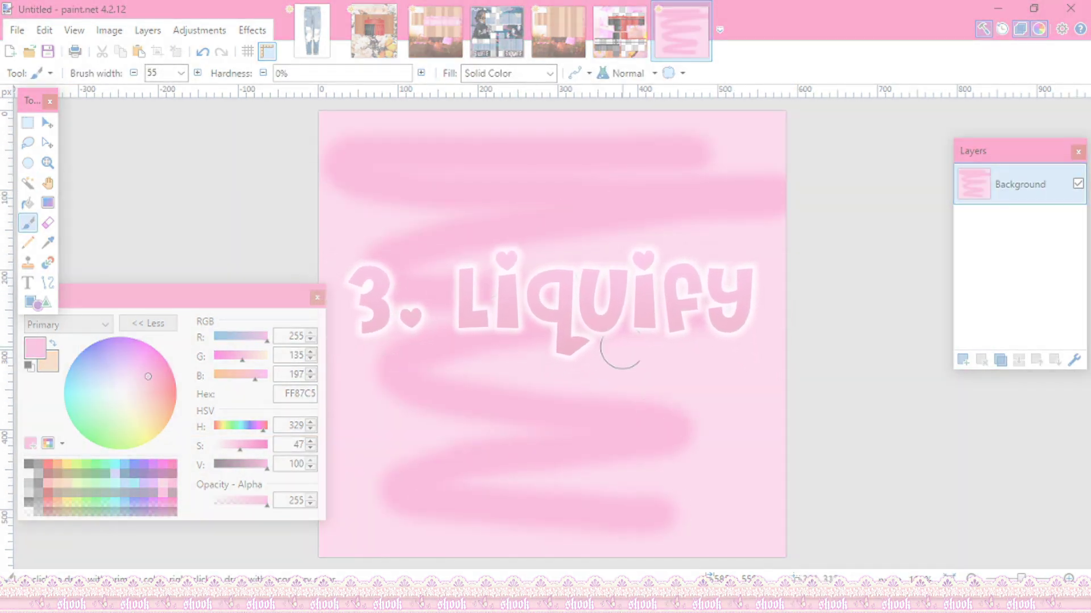
left_click(262, 32)
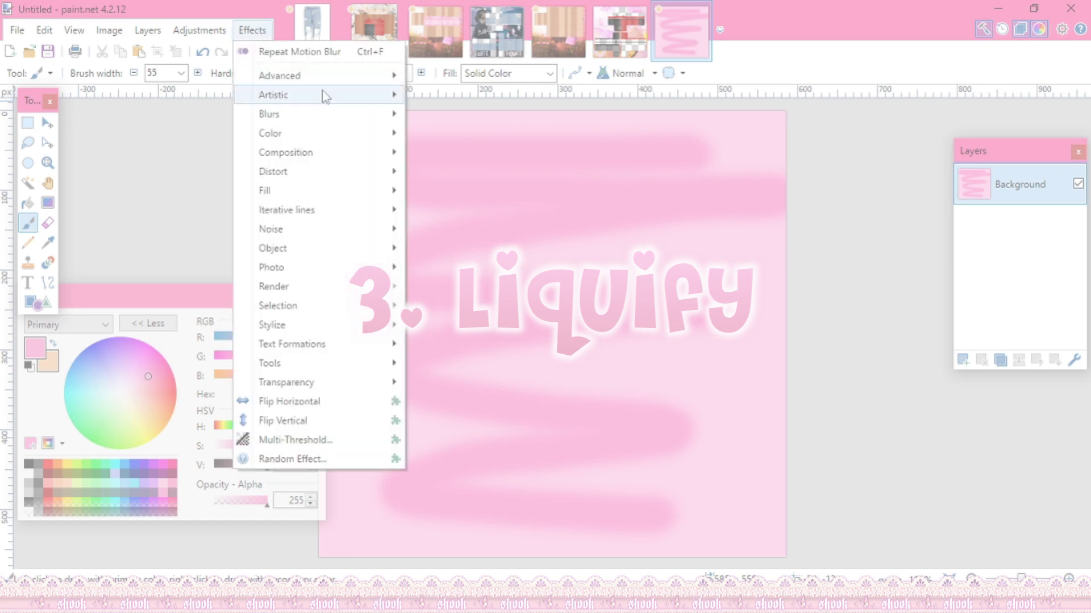
mouse_move(332, 177)
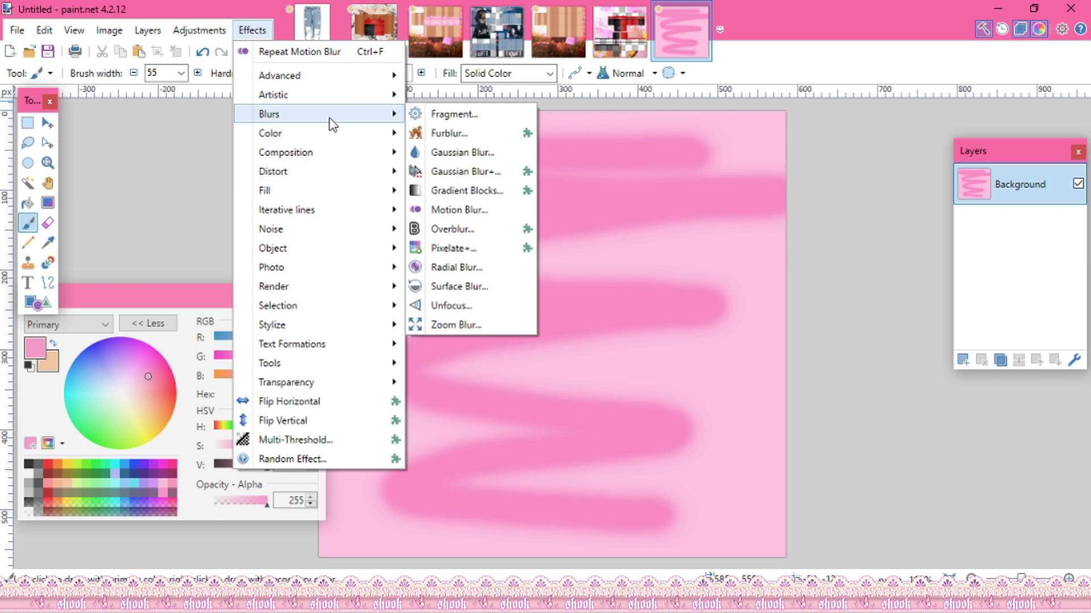
mouse_move(364, 368)
left_click(436, 400)
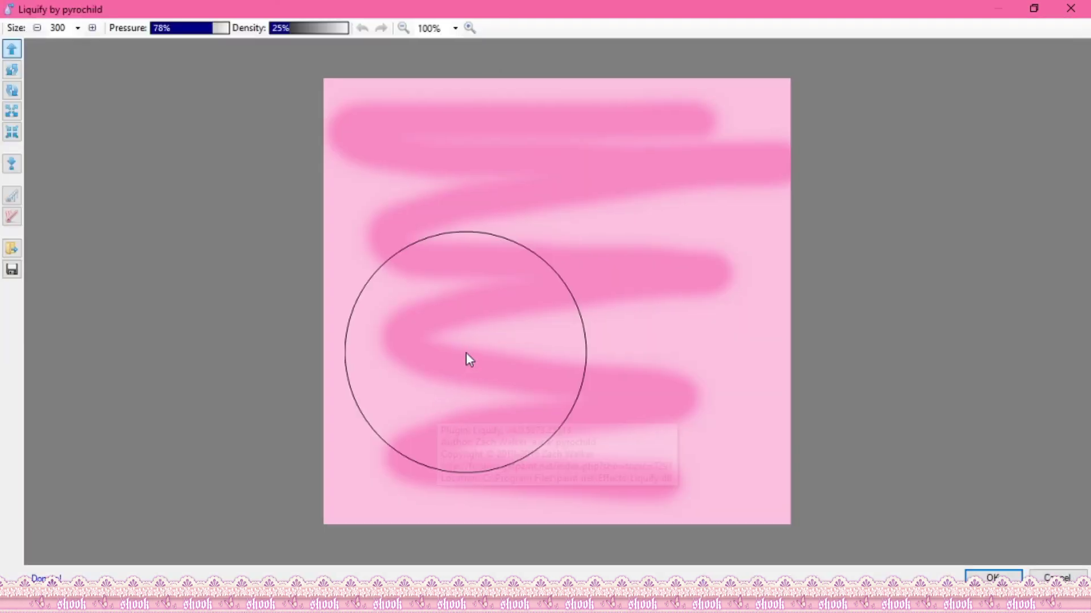
Step: Warp the zigzag into large marble swirls with the size 300 Liquify brush, trying 18% pressure and 69% density
mouse_move(465, 199)
left_mouse_down()
mouse_move(395, 220)
mouse_move(557, 196)
mouse_move(354, 215)
mouse_move(605, 169)
mouse_move(389, 269)
mouse_move(552, 216)
mouse_move(563, 420)
mouse_move(343, 367)
mouse_move(545, 411)
mouse_move(419, 473)
mouse_move(480, 436)
mouse_move(485, 478)
mouse_move(310, 520)
mouse_move(544, 477)
mouse_move(533, 387)
mouse_move(720, 469)
mouse_move(735, 359)
mouse_move(696, 413)
mouse_move(770, 491)
mouse_move(799, 396)
mouse_move(878, 475)
mouse_move(709, 193)
mouse_move(681, 161)
mouse_move(562, 112)
mouse_move(672, 72)
mouse_move(832, 121)
mouse_move(816, 152)
mouse_move(572, 164)
mouse_move(518, 221)
mouse_move(326, 59)
mouse_move(322, 37)
mouse_move(244, 60)
mouse_move(659, 246)
mouse_move(416, 177)
mouse_move(402, 118)
mouse_move(159, 118)
mouse_move(471, 277)
mouse_move(397, 335)
mouse_move(162, 413)
mouse_move(524, 461)
mouse_move(486, 519)
mouse_move(480, 580)
mouse_move(507, 328)
mouse_move(598, 388)
mouse_move(601, 447)
mouse_move(497, 515)
mouse_move(575, 564)
mouse_move(735, 417)
mouse_move(681, 490)
mouse_move(687, 526)
mouse_move(816, 554)
mouse_move(750, 428)
mouse_move(824, 517)
mouse_move(917, 431)
mouse_move(604, 197)
mouse_move(711, 225)
mouse_move(800, 122)
mouse_move(535, 37)
mouse_move(653, 101)
mouse_move(256, 68)
left_mouse_up()
left_click_drag(188, 31, 165, 28)
mouse_move(565, 200)
left_mouse_down()
mouse_move(501, 195)
mouse_move(732, 225)
mouse_move(705, 137)
mouse_move(673, 102)
mouse_move(759, 90)
left_mouse_up()
left_click_drag(314, 28, 324, 28)
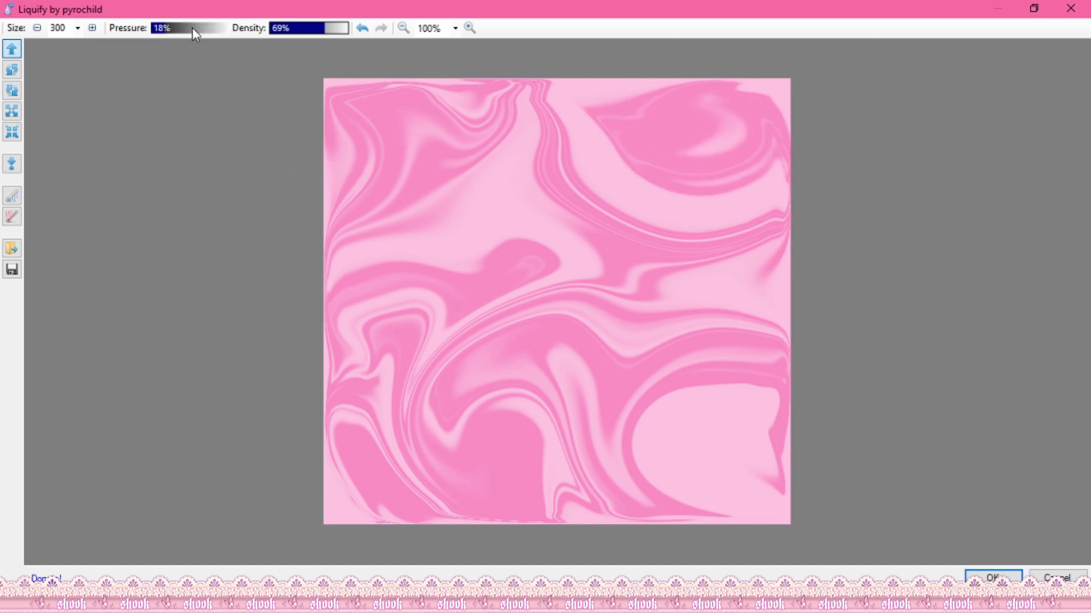
mouse_move(842, 131)
left_mouse_down()
mouse_move(724, 112)
mouse_move(730, 85)
mouse_move(691, 61)
left_mouse_up()
Step: Set the Liquify brush to 100% pressure and 21% density and push the swirls in the canvas's upper-right area
left_click(290, 28)
left_click(287, 29)
mouse_move(711, 117)
left_mouse_down()
mouse_move(837, 124)
mouse_move(823, 138)
mouse_move(718, 135)
mouse_move(781, 135)
left_mouse_up()
Step: Work finer marble swirls across the canvas using Liquify brush sizes 40 and 100
left_click(77, 28)
left_click(64, 212)
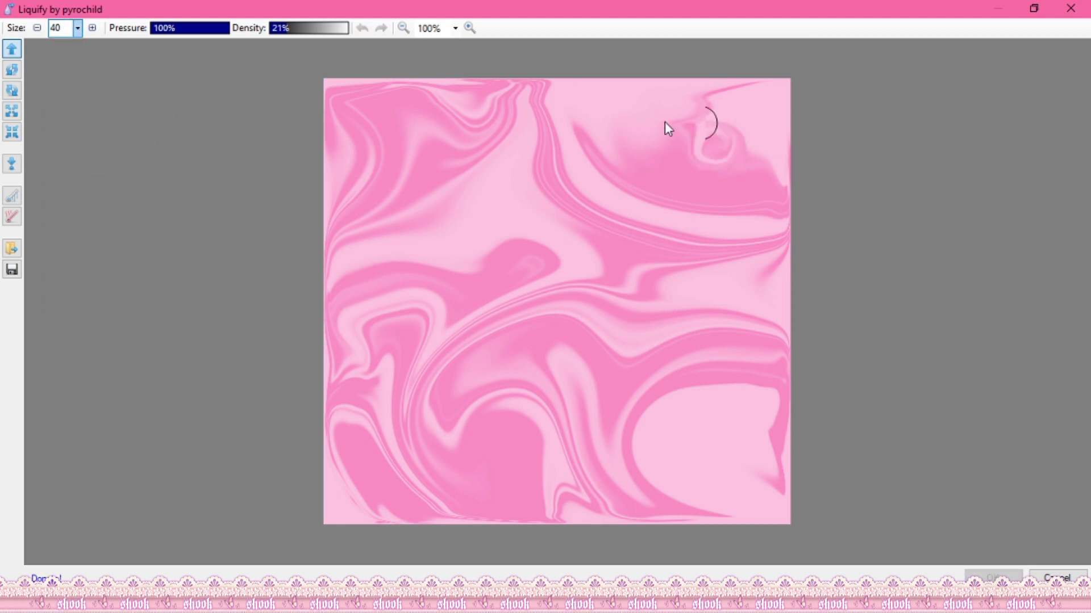
mouse_move(755, 171)
left_mouse_down()
mouse_move(706, 152)
mouse_move(480, 127)
mouse_move(470, 148)
mouse_move(700, 166)
left_mouse_up()
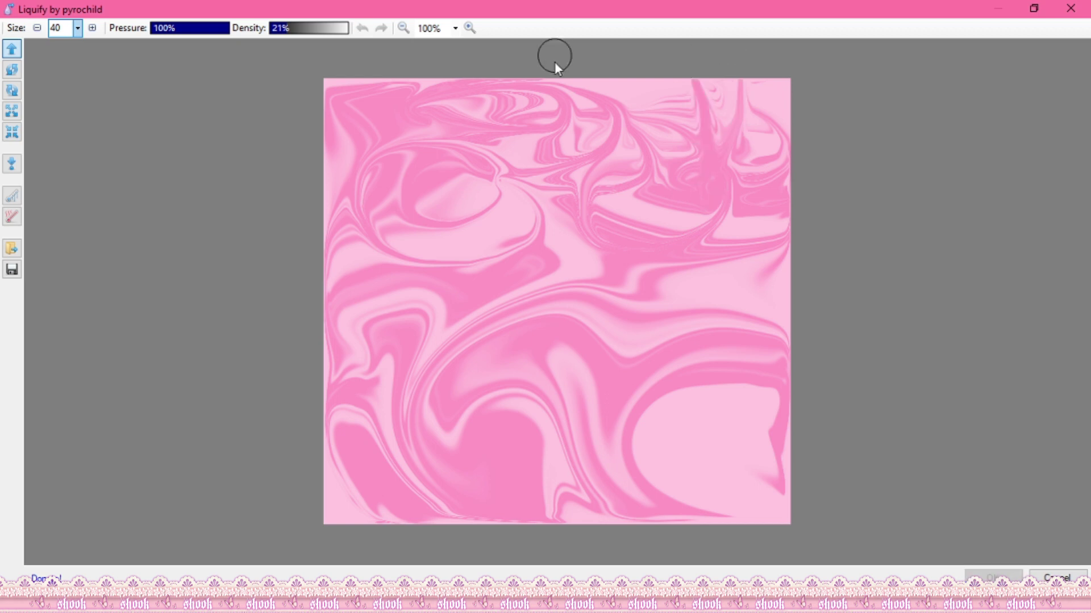
mouse_move(602, 319)
left_mouse_down()
mouse_move(725, 335)
mouse_move(761, 383)
mouse_move(855, 333)
mouse_move(776, 105)
mouse_move(430, 52)
mouse_move(324, 81)
mouse_move(540, 244)
mouse_move(486, 318)
mouse_move(308, 413)
mouse_move(571, 501)
mouse_move(621, 349)
mouse_move(648, 489)
mouse_move(785, 498)
mouse_move(757, 472)
mouse_move(762, 347)
mouse_move(755, 404)
mouse_move(689, 453)
mouse_move(499, 463)
mouse_move(698, 476)
mouse_move(798, 377)
mouse_move(565, 540)
mouse_move(545, 500)
left_mouse_up()
left_click(77, 28)
left_click(59, 344)
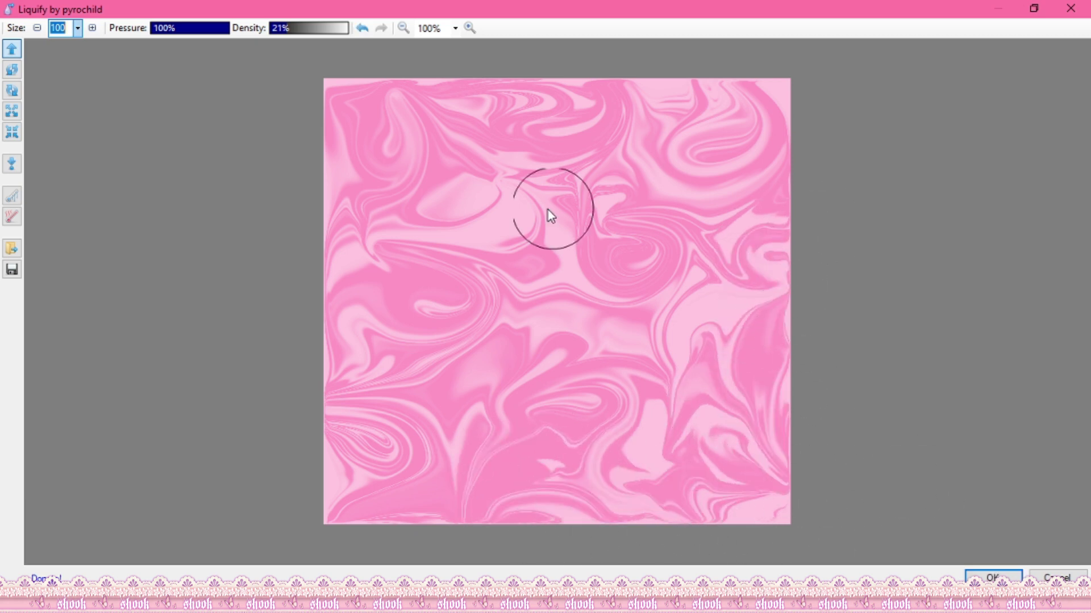
Step: Apply the Liquify marbling and add a new layer above the pink background
key("Return")
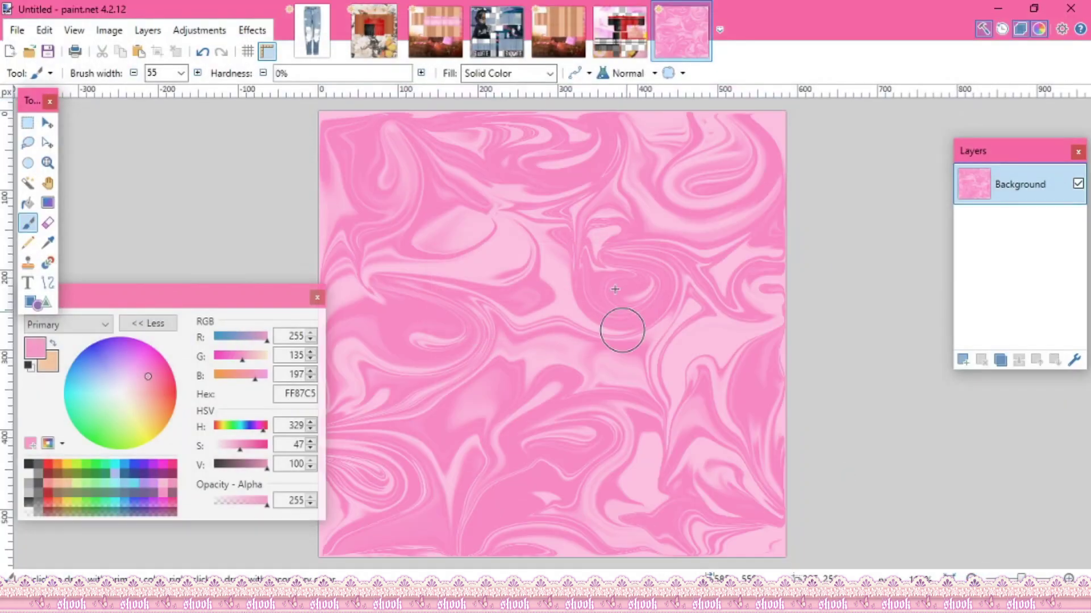
key("ctrl+shift+n")
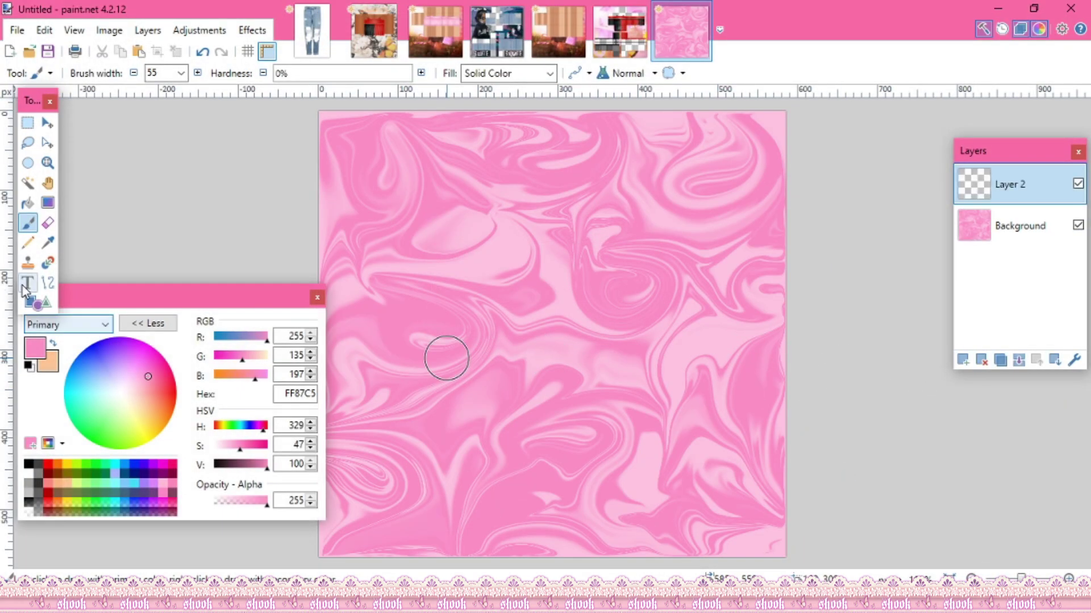
Step: Add the word "hello" in white Mark My Words text at size 84 and move it to the canvas centre
key("t")
left_click(28, 473)
left_click_drag(145, 300, 71, 344)
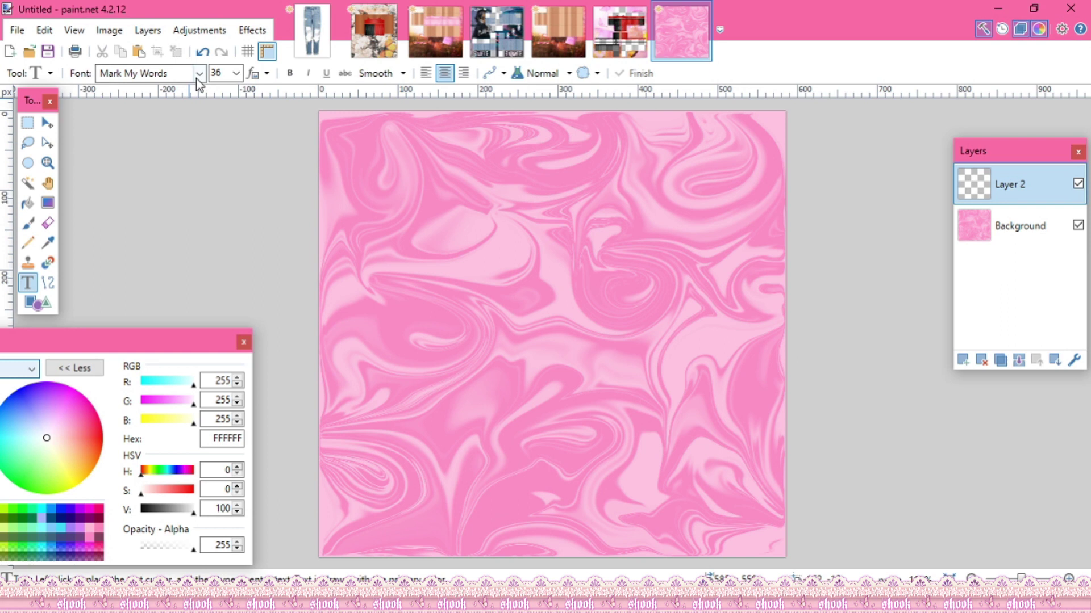
left_click(235, 73)
left_click(225, 284)
left_click(376, 310)
type("H")
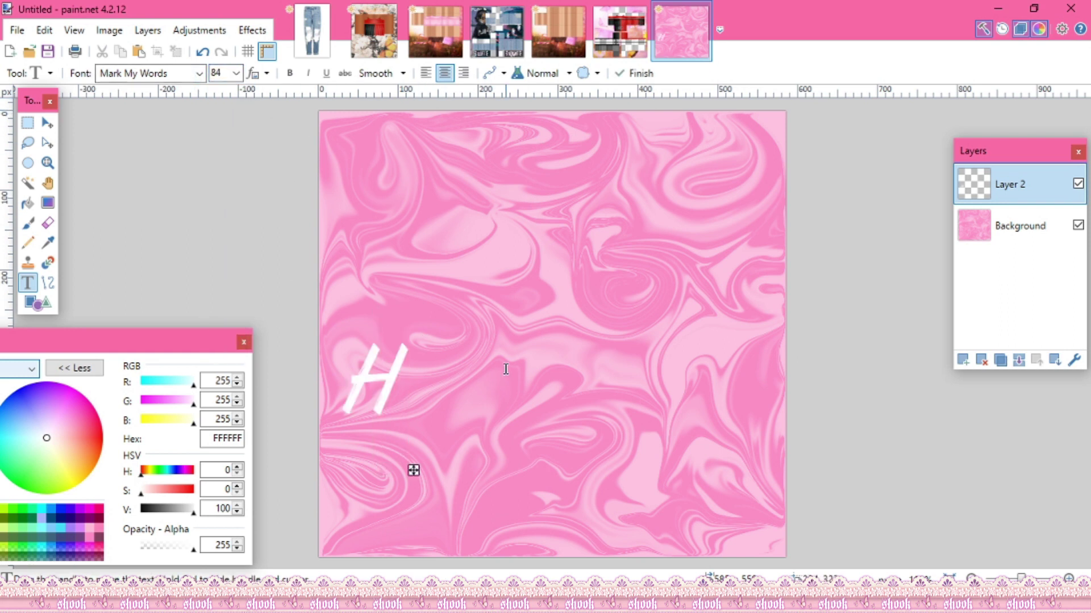
key("BackSpace")
type("hello")
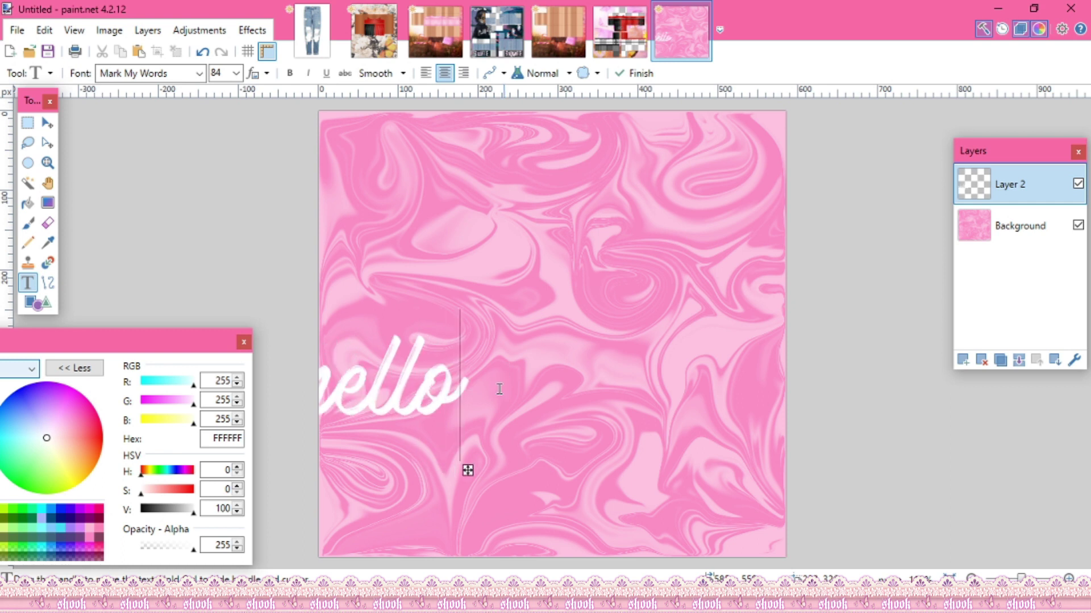
left_click_drag(469, 469, 650, 418)
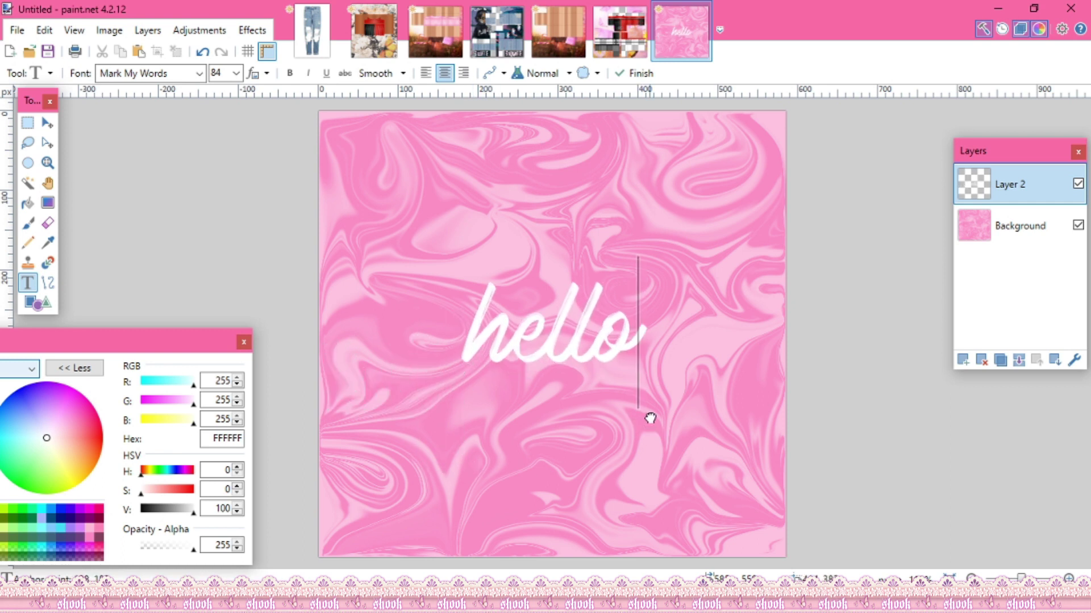
Step: Enlarge the "hello" lettering, tilt it slightly counterclockwise around the canvas centre and deselect it
left_click(26, 123)
left_click_drag(386, 225, 813, 443)
key("m")
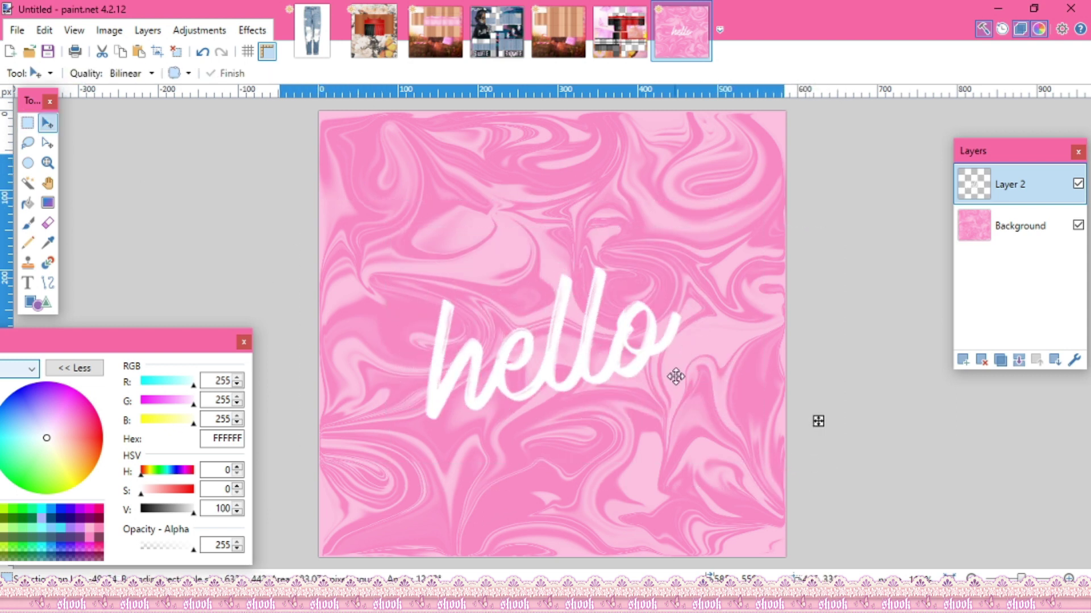
key("ctrl+d")
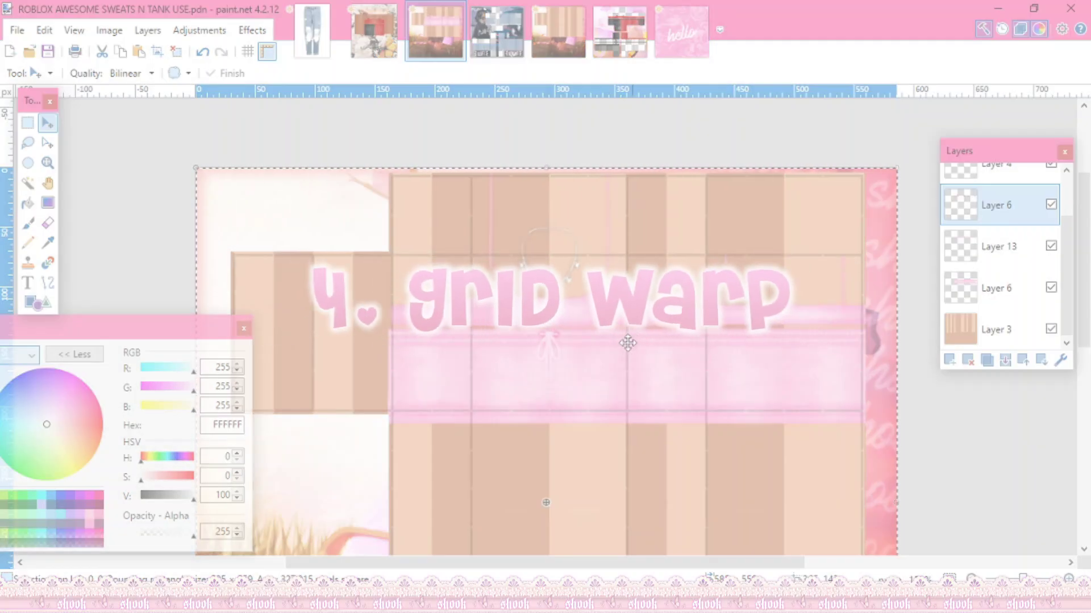
Step: Clear the selection on the clothing template and open Grid Warp for the pink waistband layer, the Layer 6 directly above Layer 3
scroll(724, 337, "down", 2)
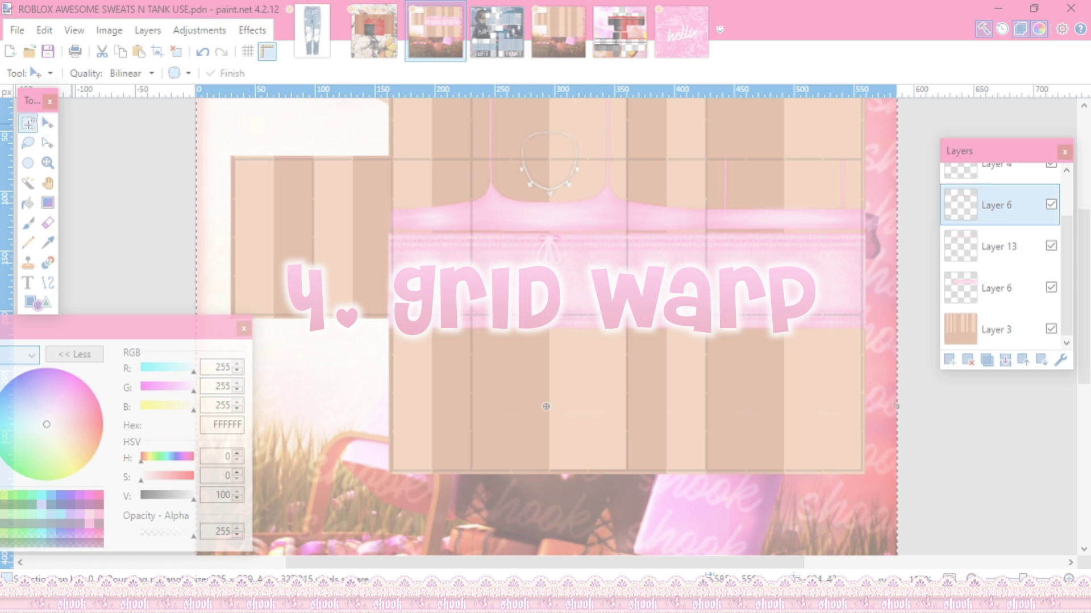
left_click(28, 123)
key("ctrl+d")
left_click(1000, 286)
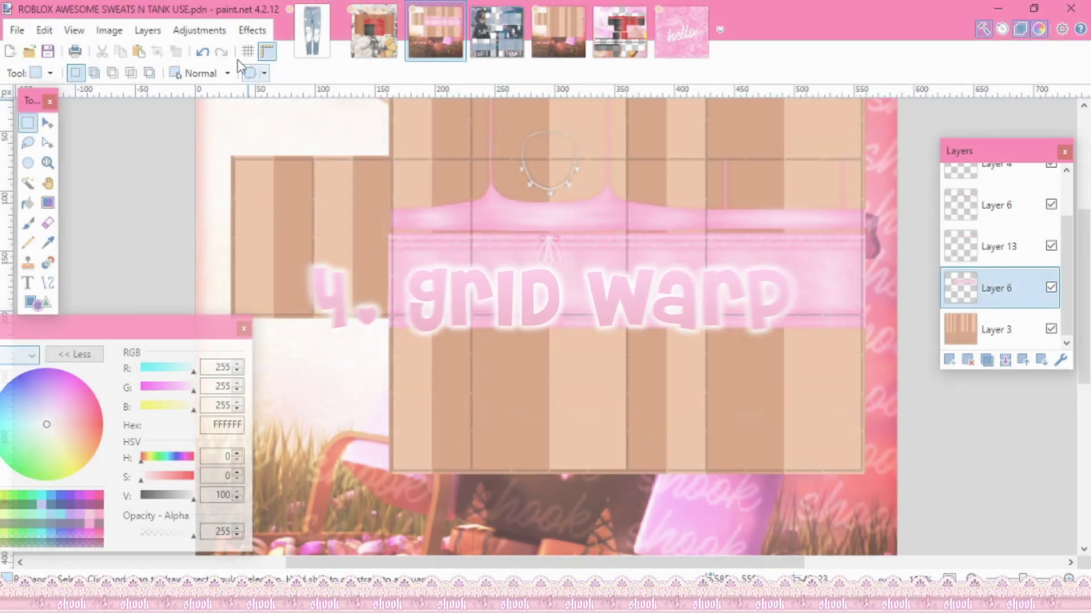
left_click(252, 29)
mouse_move(355, 374)
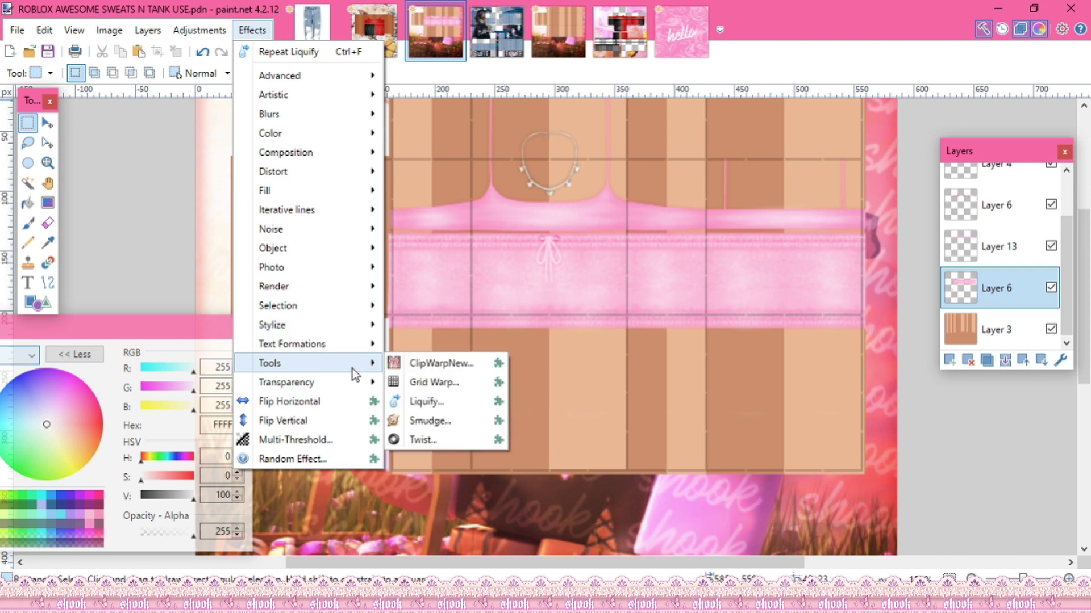
left_click(442, 383)
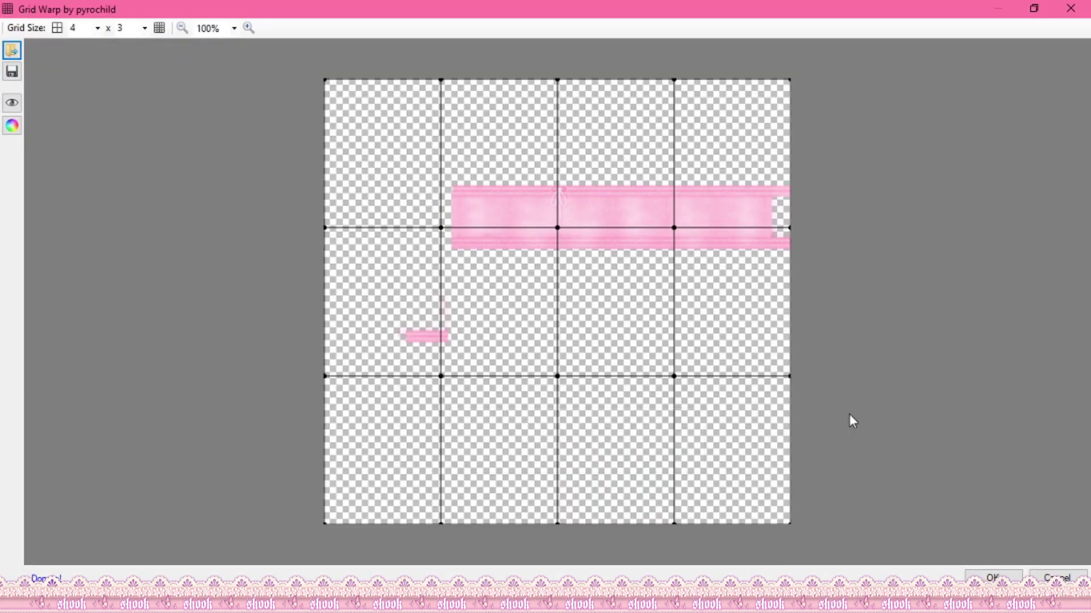
Step: Zoom the Grid Warp preview to 200% and set the grid to 9 columns by 3 rows
left_click(247, 29)
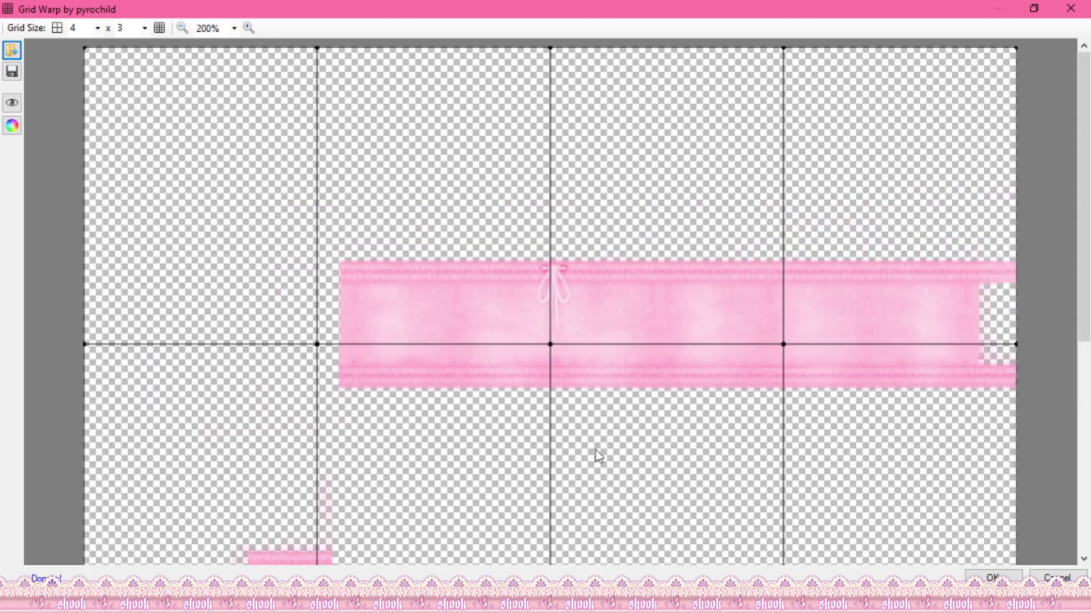
scroll(597, 454, "down", 2)
left_click(97, 28)
left_click(85, 142)
scroll(536, 384, "down", 2)
scroll(534, 392, "up", 2)
scroll(517, 461, "down", 2)
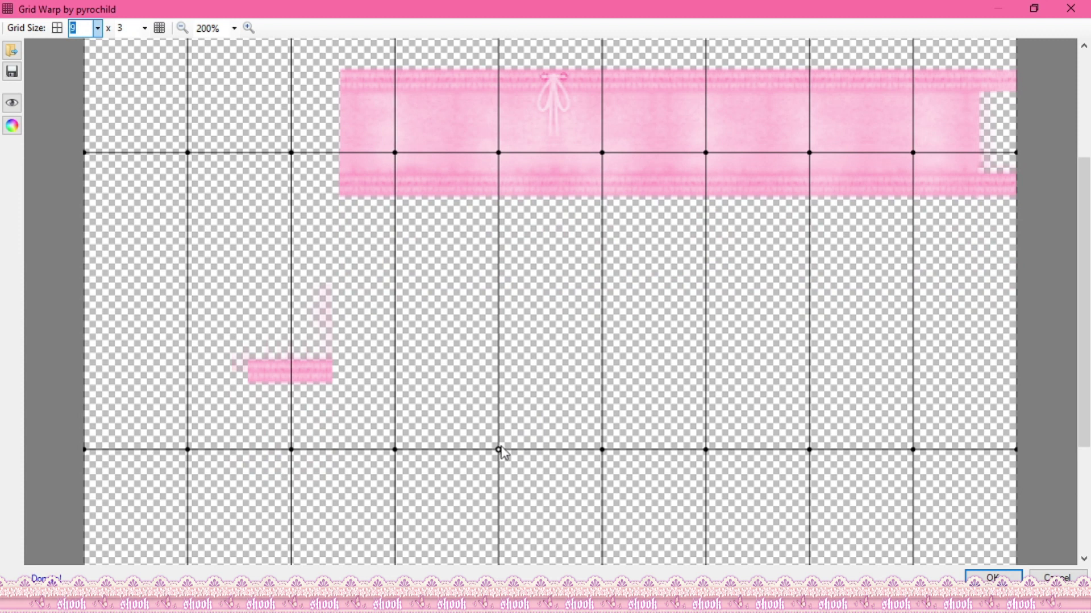
Step: Pull the grid nodes below the band's front half to arch its lower hem upward and apply the warp
left_click_drag(405, 452, 447, 370)
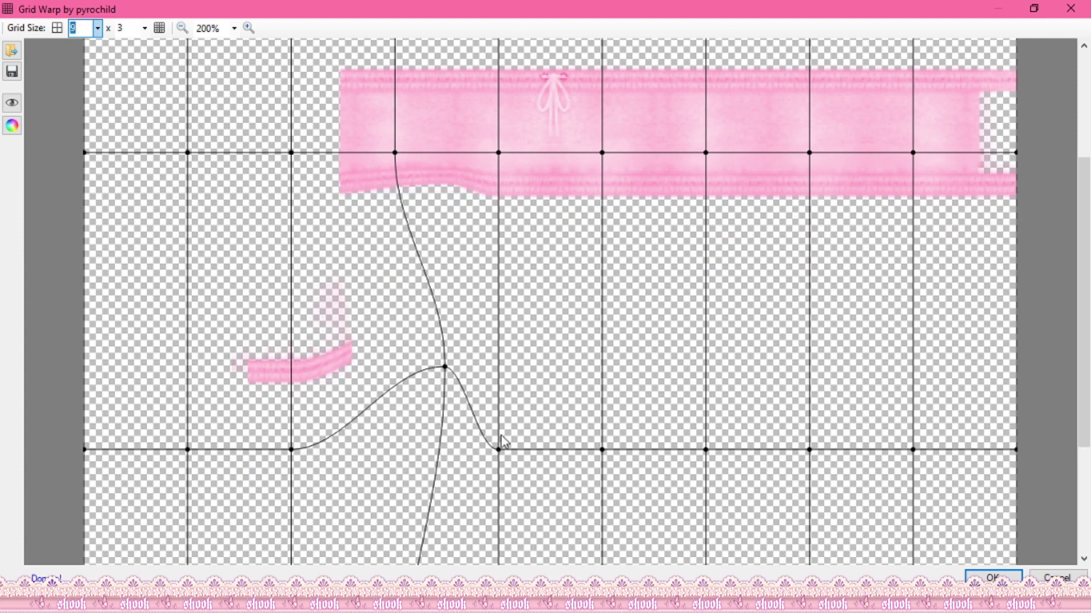
left_click_drag(499, 451, 522, 384)
left_click_drag(509, 332, 478, 309)
left_click_drag(445, 368, 396, 406)
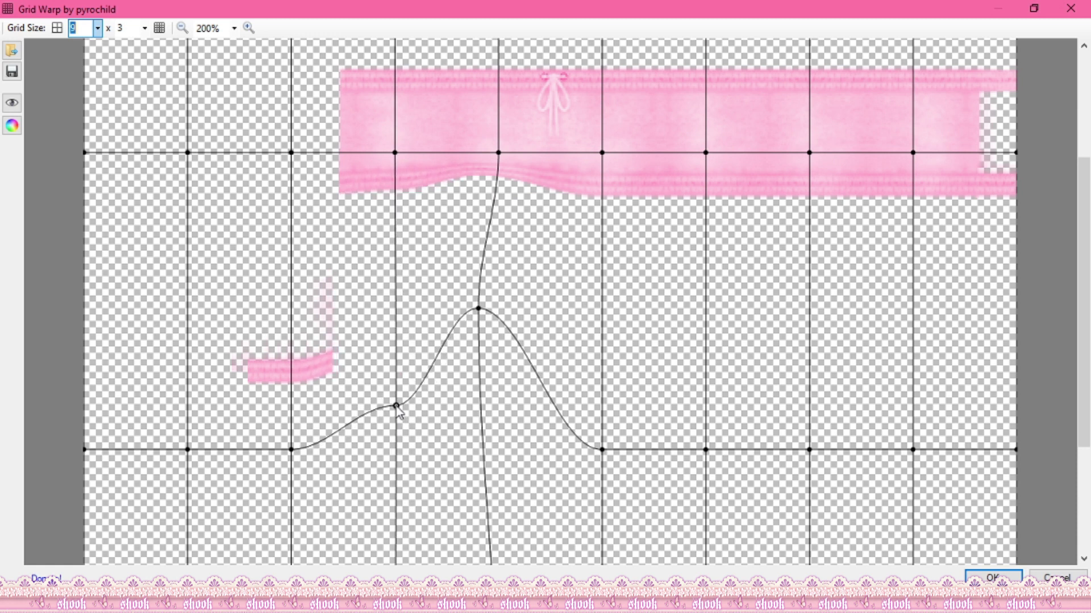
scroll(554, 238, "up", 2)
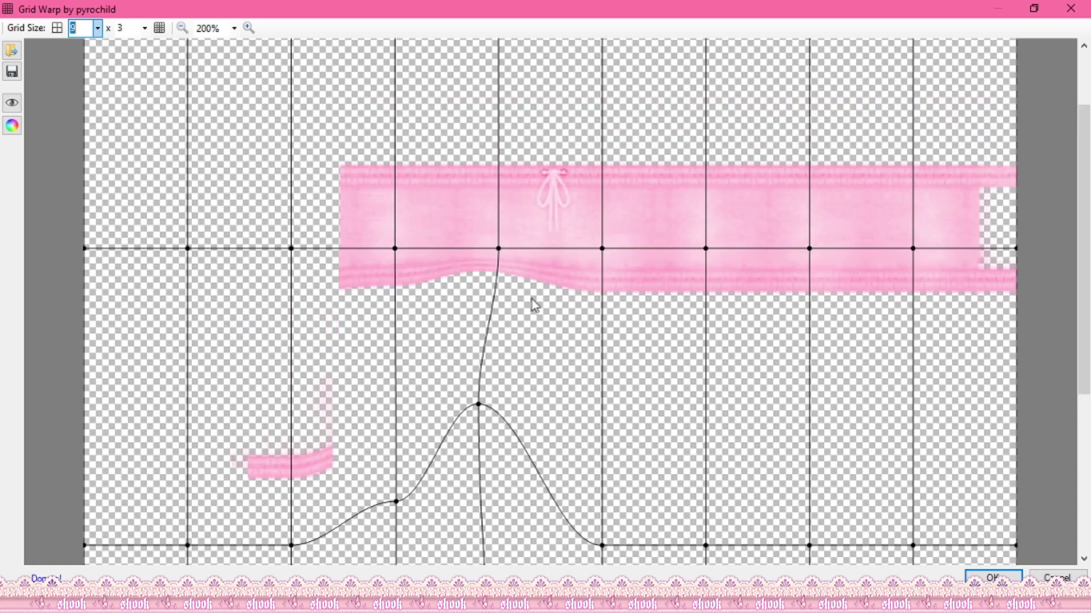
left_click(979, 576)
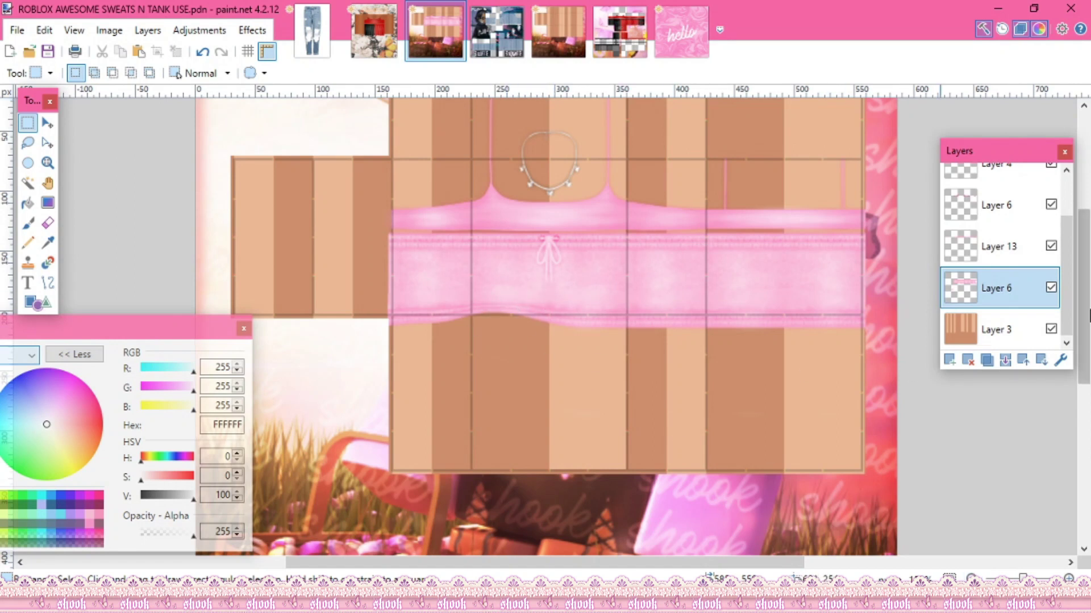
Step: Select Layer 13 of the clothing template and repeat the Grid Warp effect on it
scroll(667, 324, "up", 1)
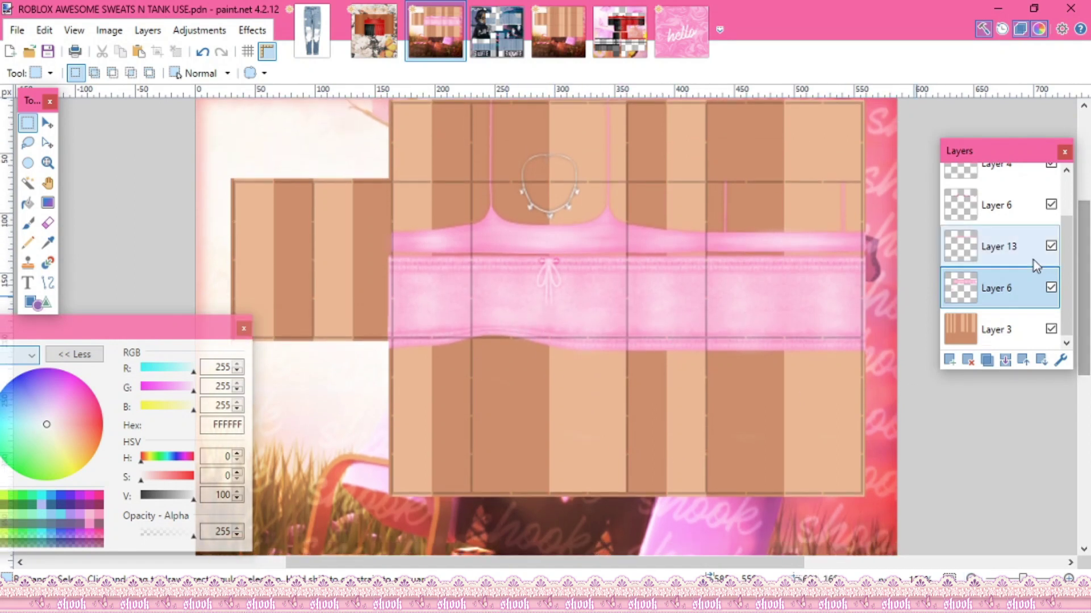
left_click(991, 256)
left_click(251, 30)
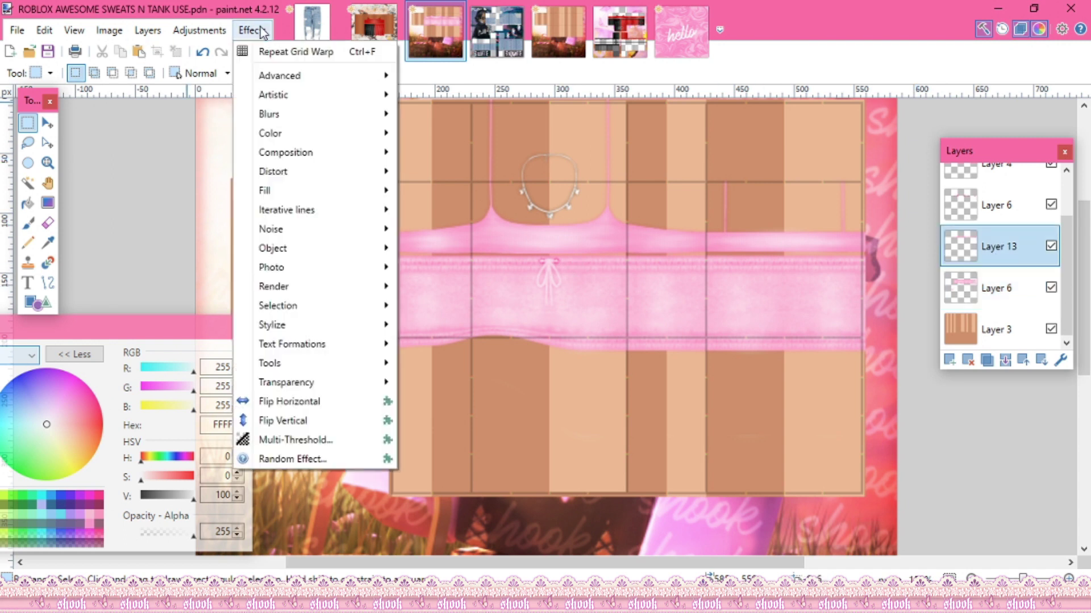
left_click(272, 52)
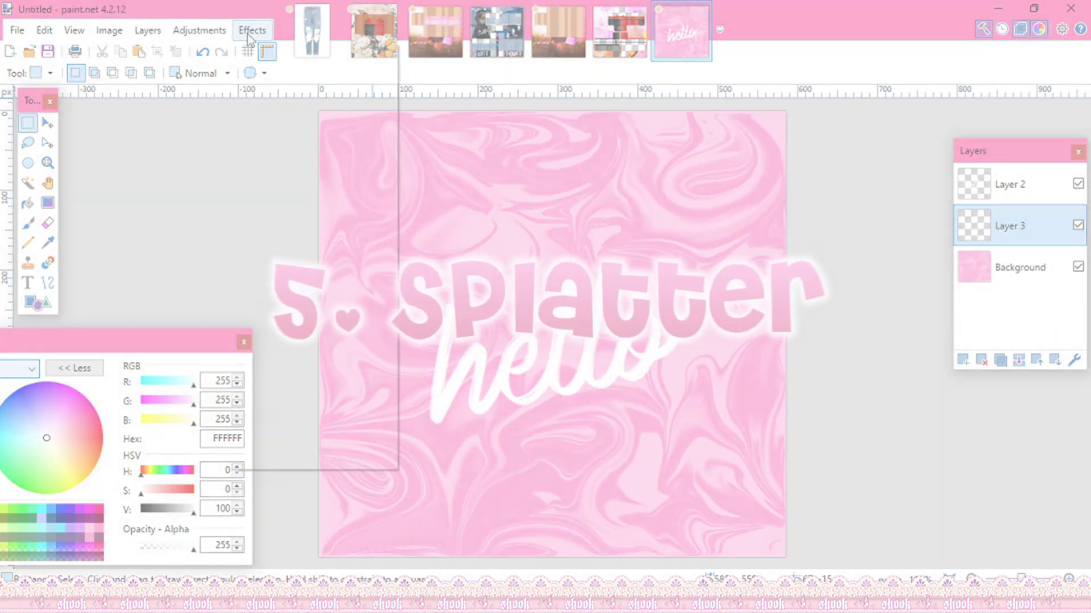
Step: Open the Splatter effect on Layer 3 of the marble canvas, try a white splat in the upper-left corner and undo it
left_click(250, 31)
mouse_move(312, 122)
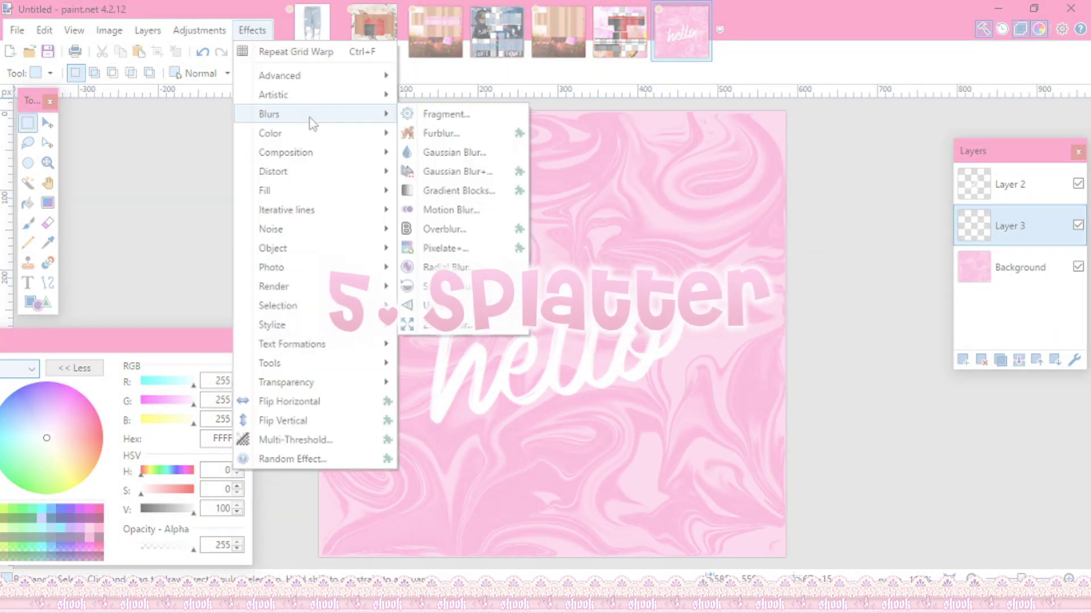
mouse_move(301, 95)
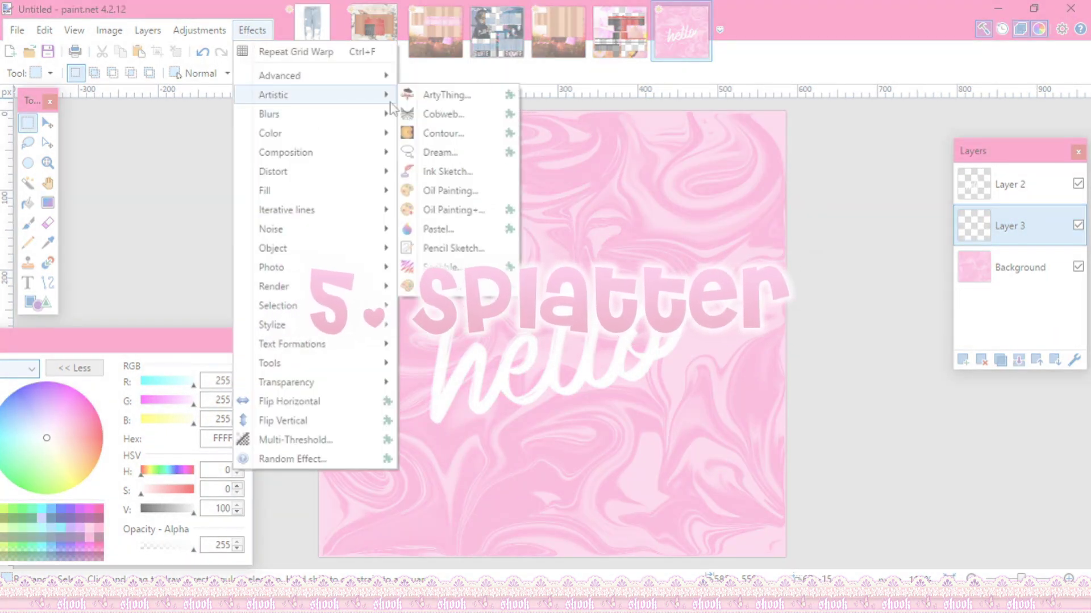
left_click(459, 291)
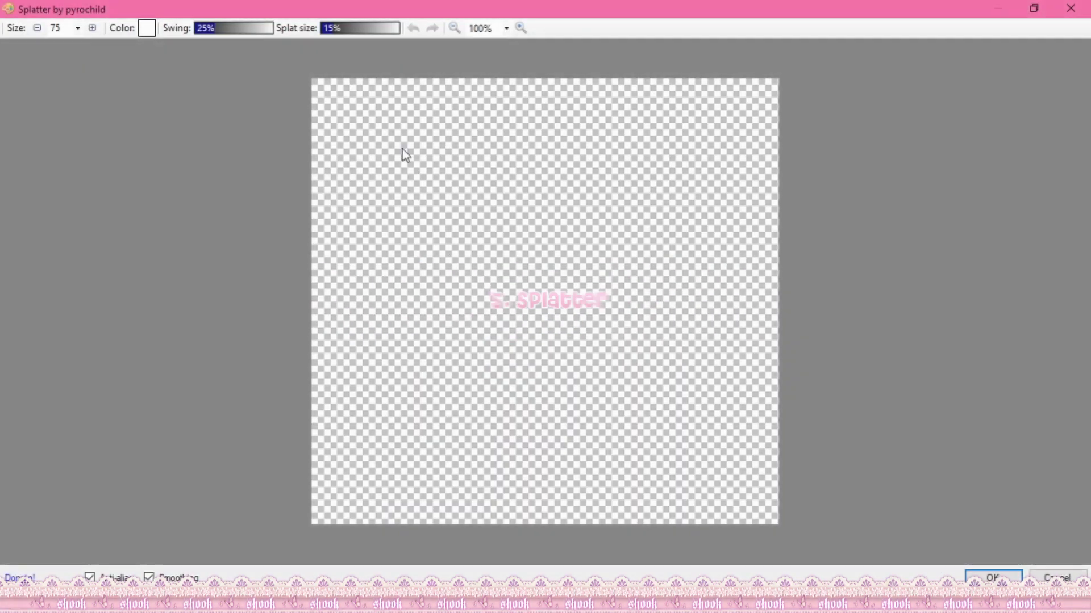
left_click_drag(334, 100, 409, 127)
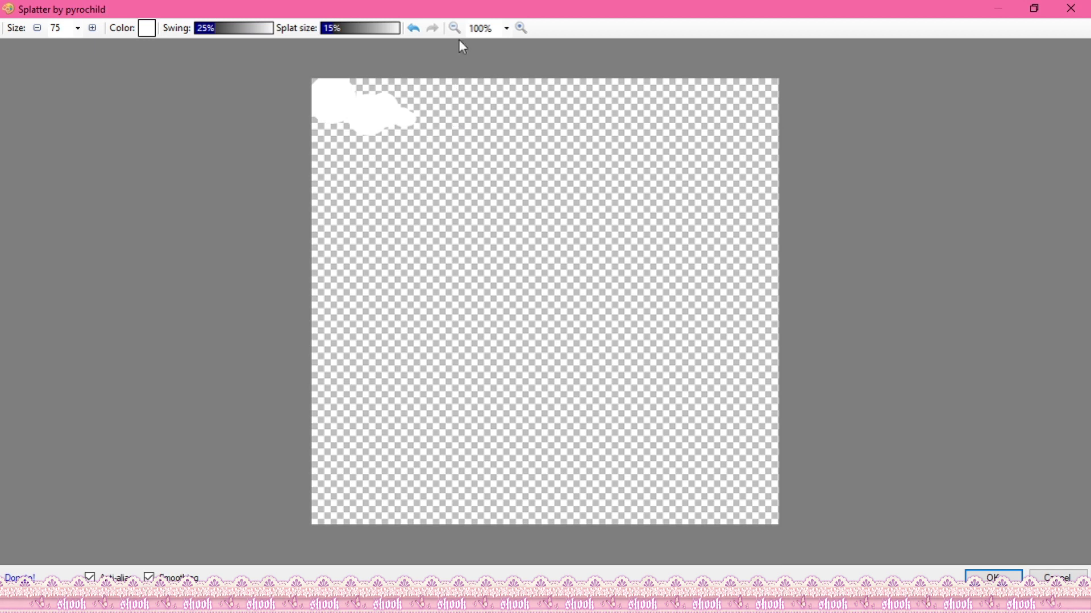
left_click(412, 28)
Step: Set the splatter color to light pink FFC4E7
left_click(149, 27)
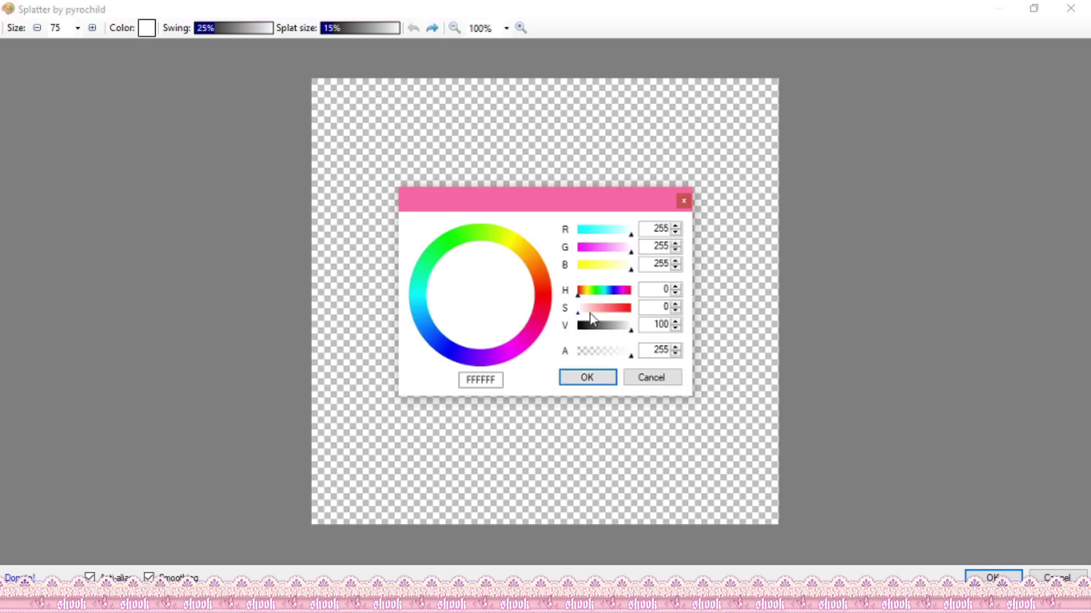
left_click(535, 336)
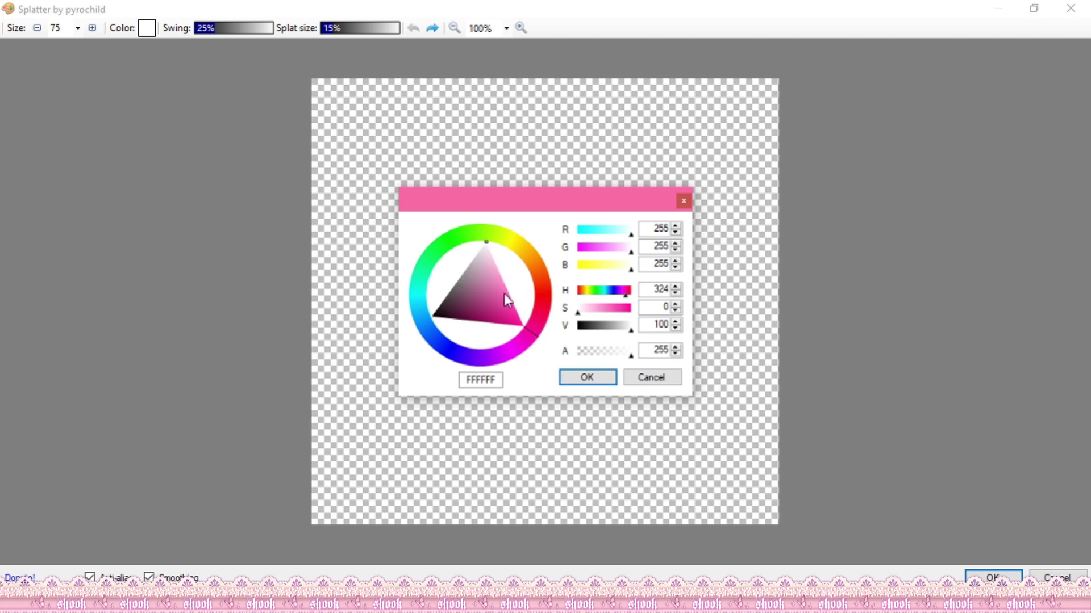
left_click(496, 266)
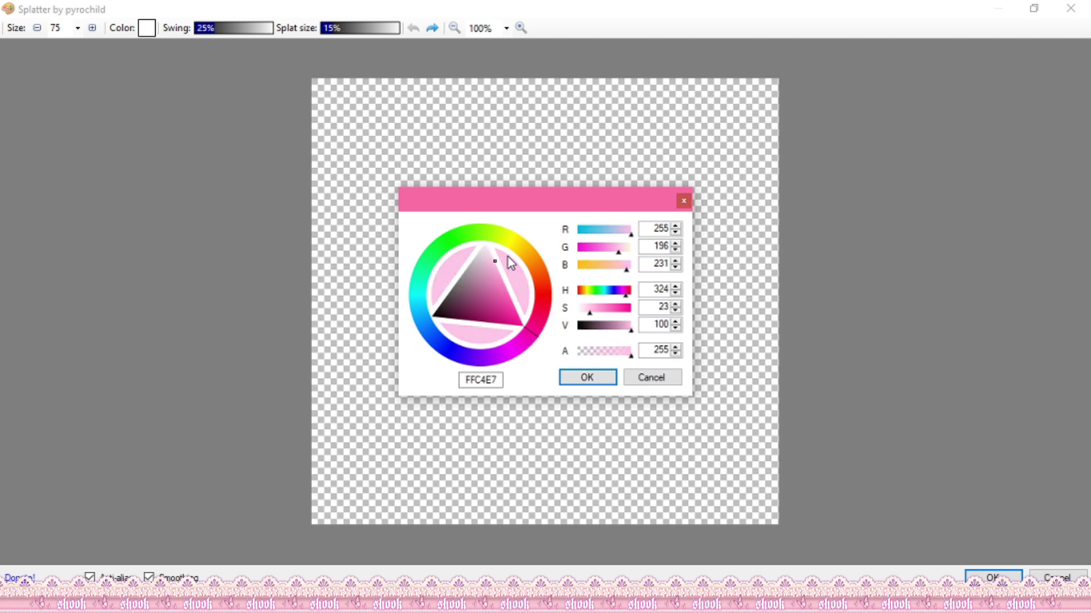
left_click(595, 377)
Step: Paint light pink paint splatters and drips across the whole canvas and apply the Splatter effect
left_click_drag(368, 195, 530, 161)
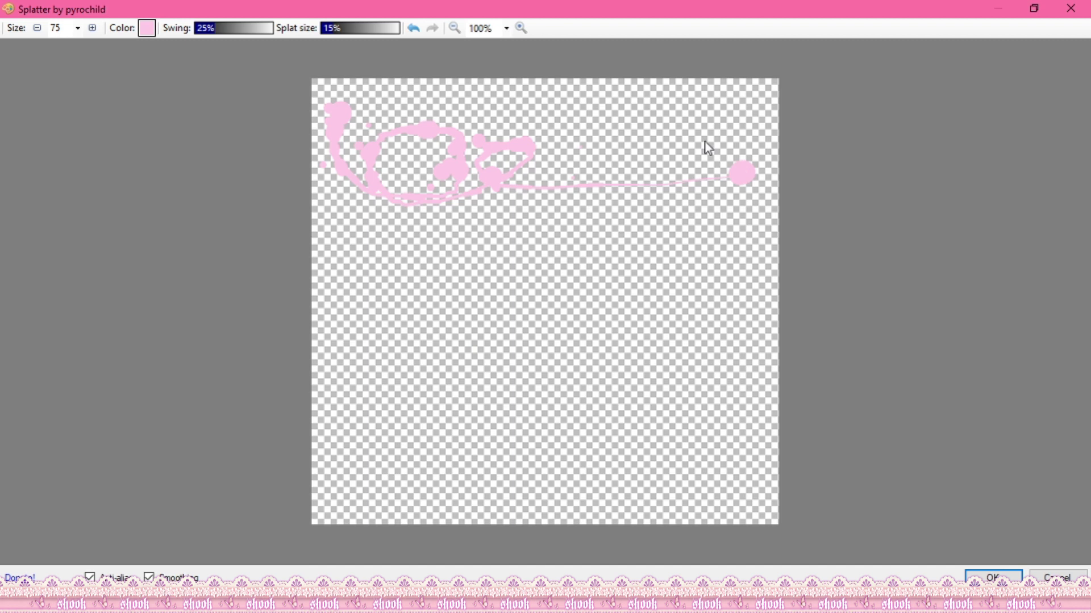
left_click_drag(705, 143, 657, 318)
left_click_drag(719, 351, 751, 401)
left_click_drag(500, 288, 534, 311)
left_click_drag(404, 341, 647, 465)
left_click_drag(766, 443, 744, 514)
left_click_drag(604, 216, 613, 83)
left_click_drag(363, 448, 318, 511)
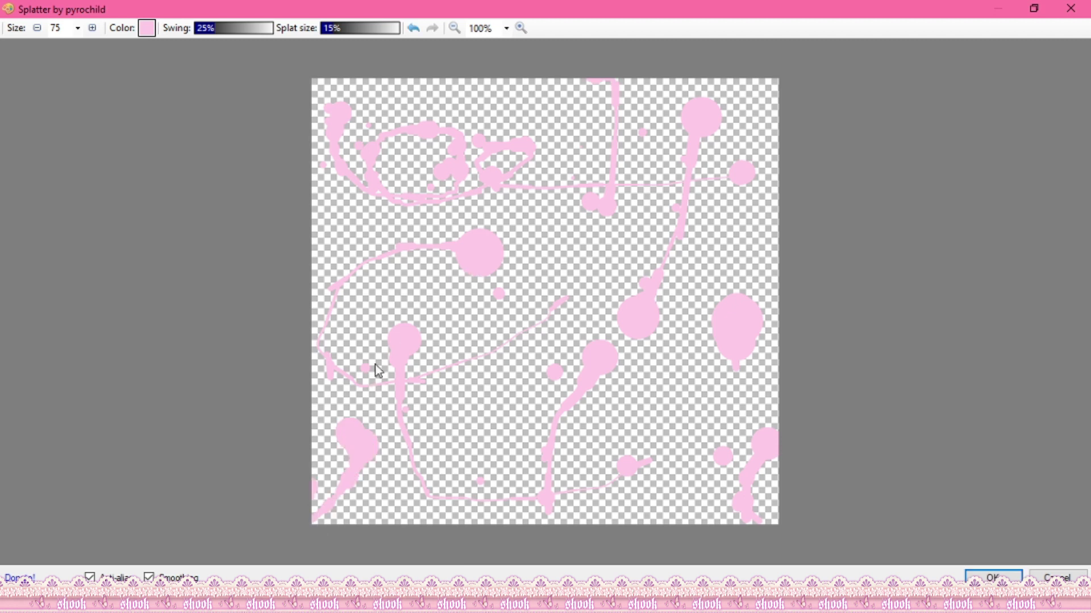
left_click(1014, 576)
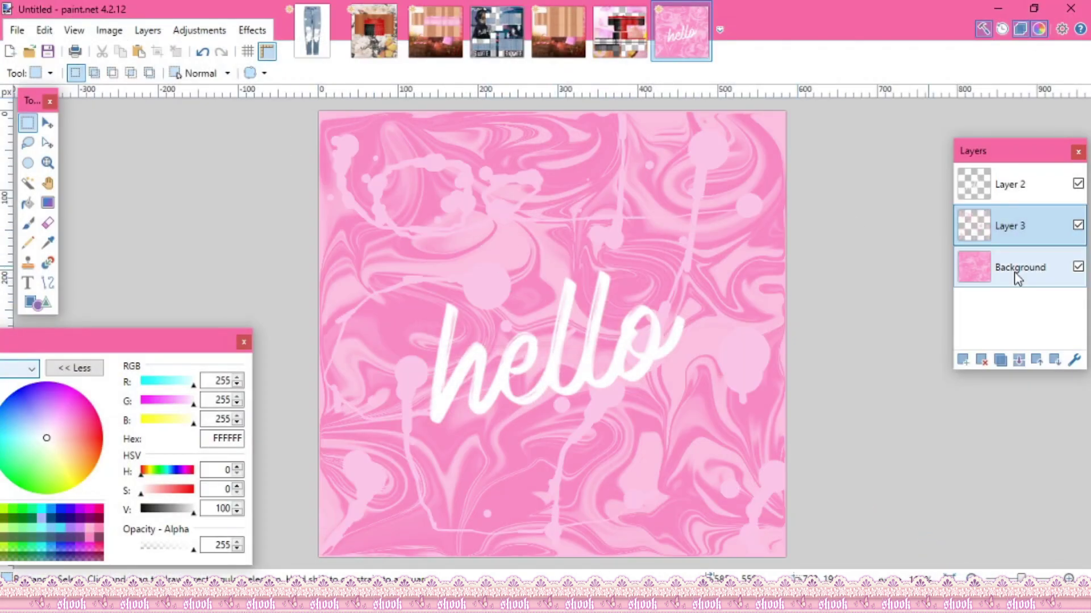
Step: Adjust the splatter layer's color with the Hue / Saturation adjustment
left_click(199, 31)
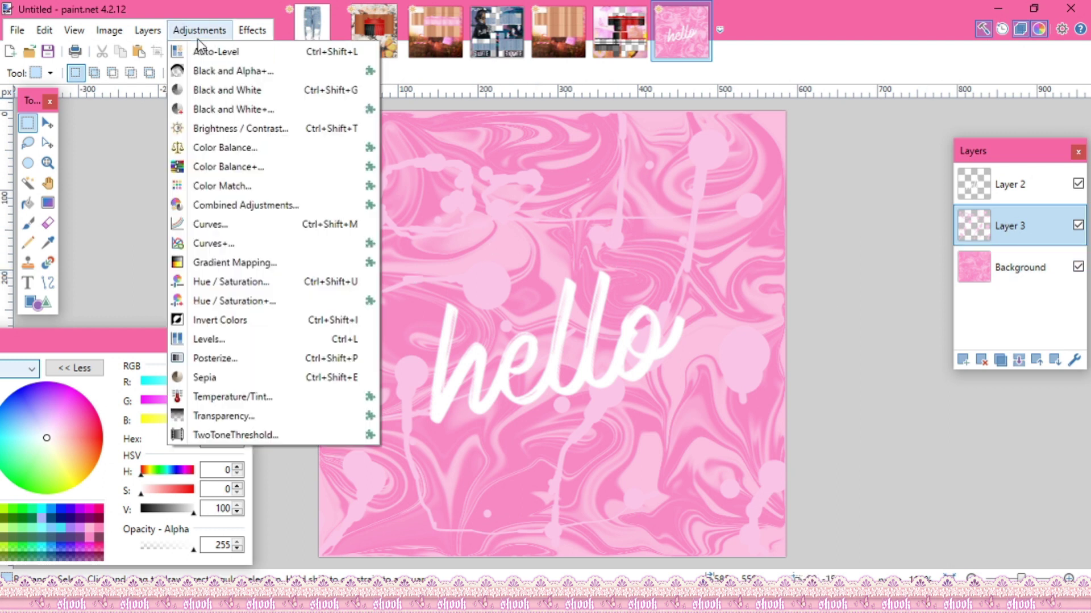
left_click(258, 293)
left_click_drag(489, 340, 544, 335)
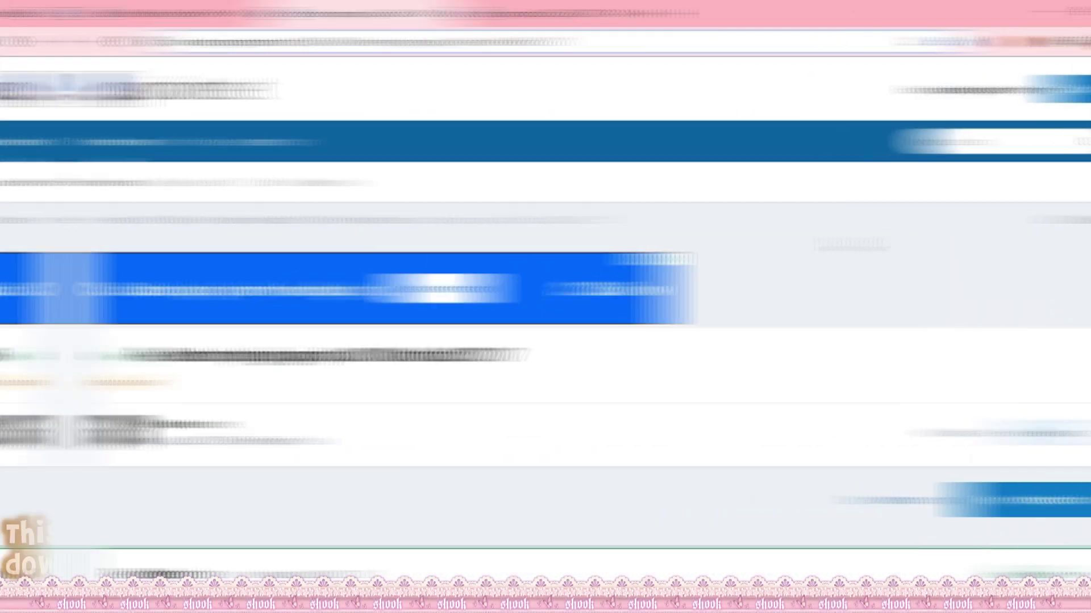
Step: Switch to the browser and examine the Red ochre plugin pack 10.1 forum page down to its installer download
scroll(826, 295, "down", 5)
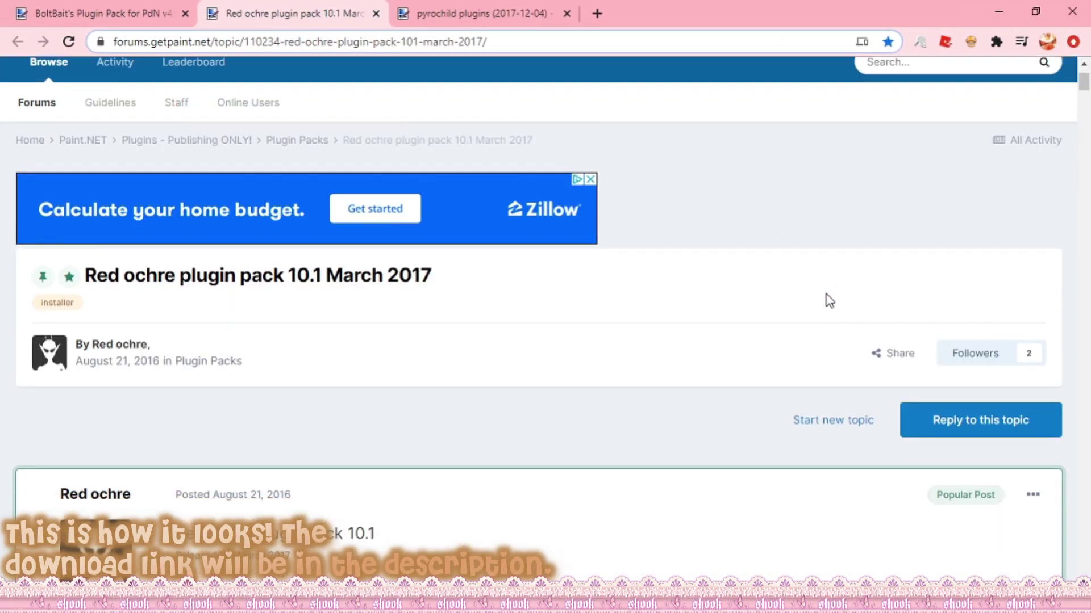
scroll(826, 295, "down", 3)
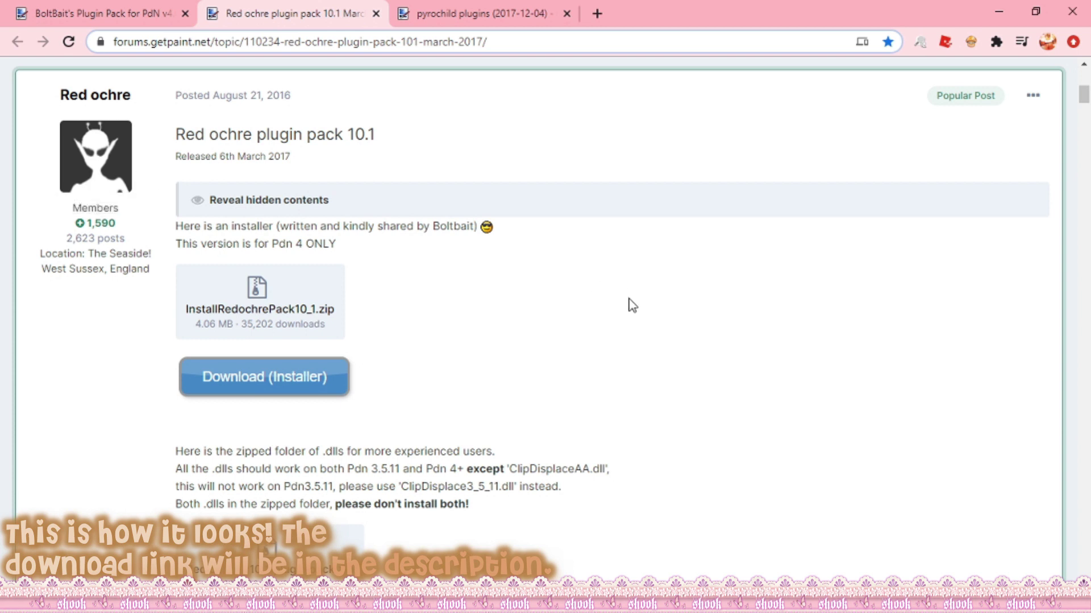
Step: Examine the download options and the list of included plugins further down the Red ochre plugin pack 10.1 page
scroll(665, 402, "down", 5)
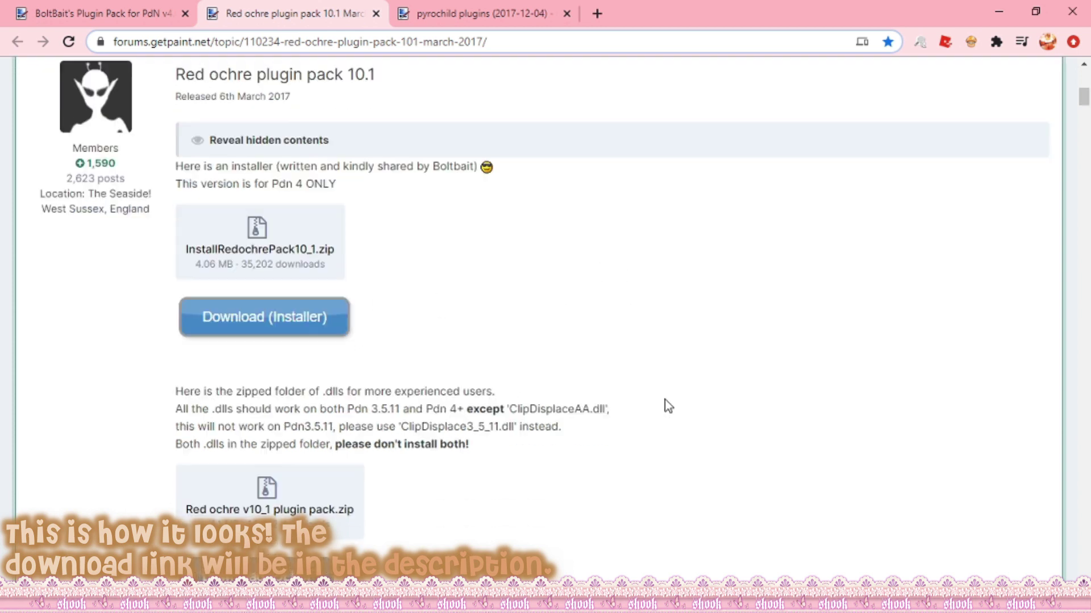
scroll(736, 400, "down", 5)
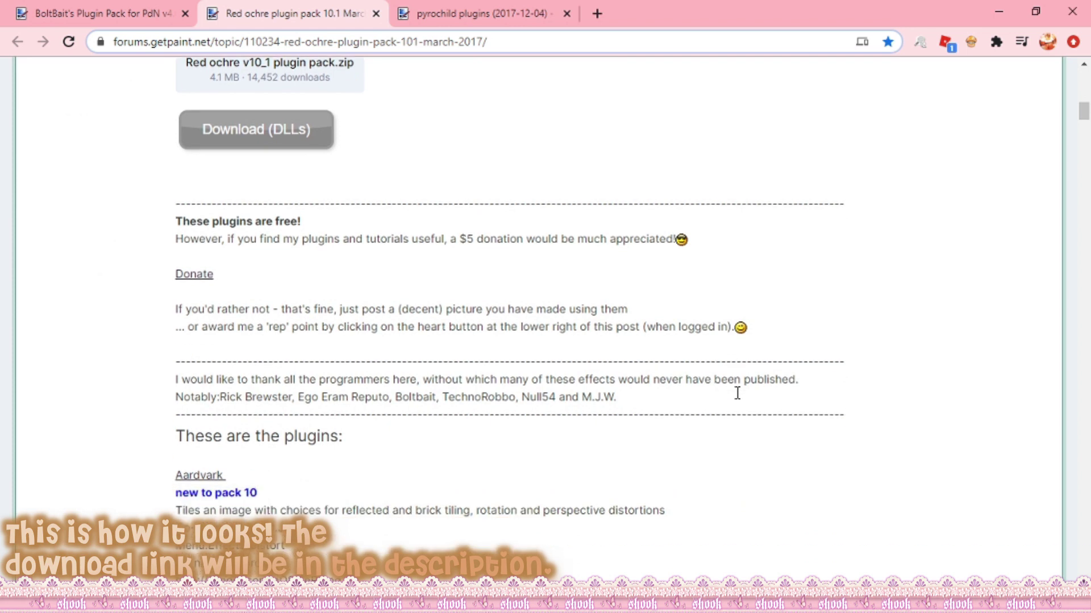
scroll(765, 392, "down", 6)
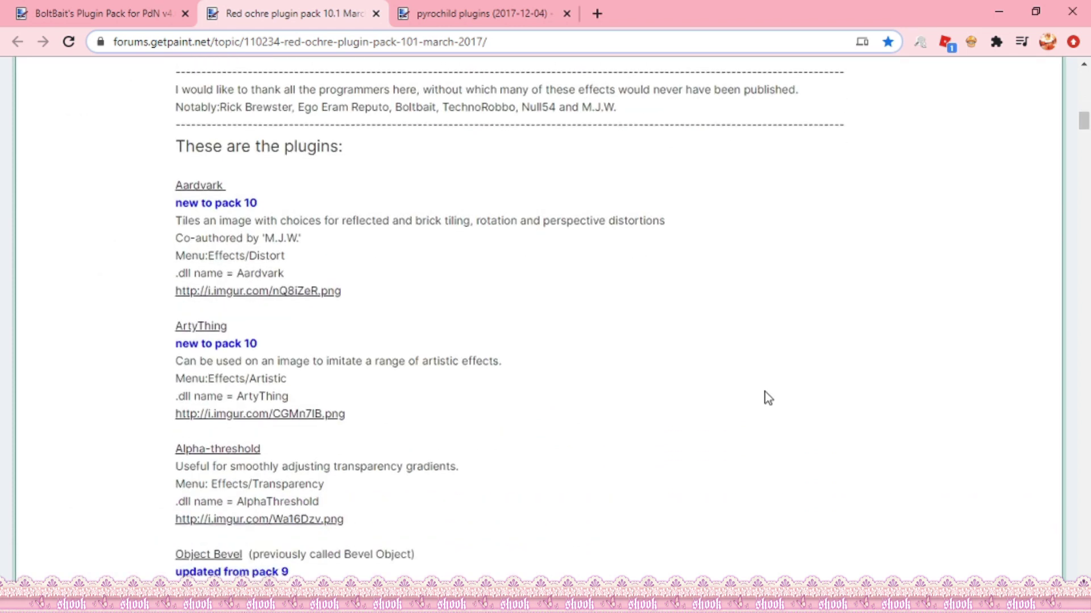
scroll(764, 391, "down", 5)
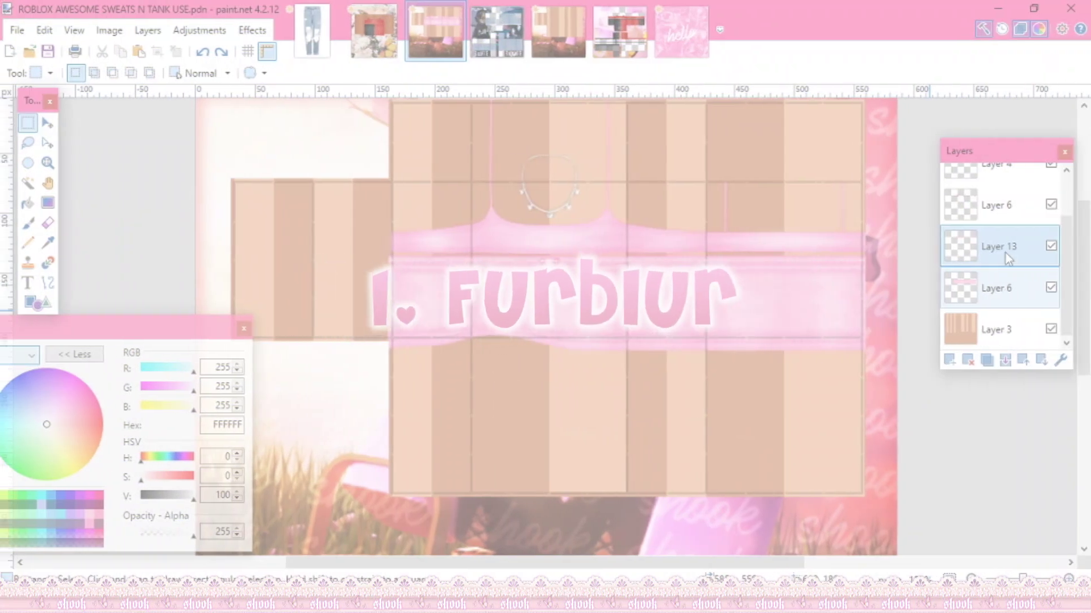
Step: Start Furblur on Layer 13 with repetitions 11.63, main length 12, length variations 0.09 and angle variation 0.04
left_click(251, 30)
mouse_move(326, 116)
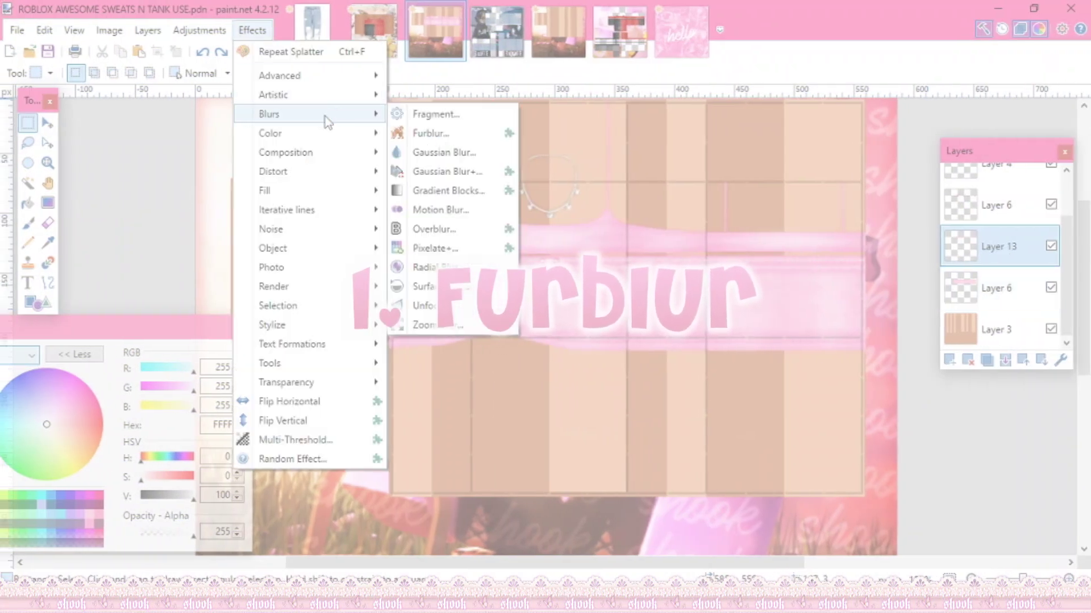
left_click(462, 133)
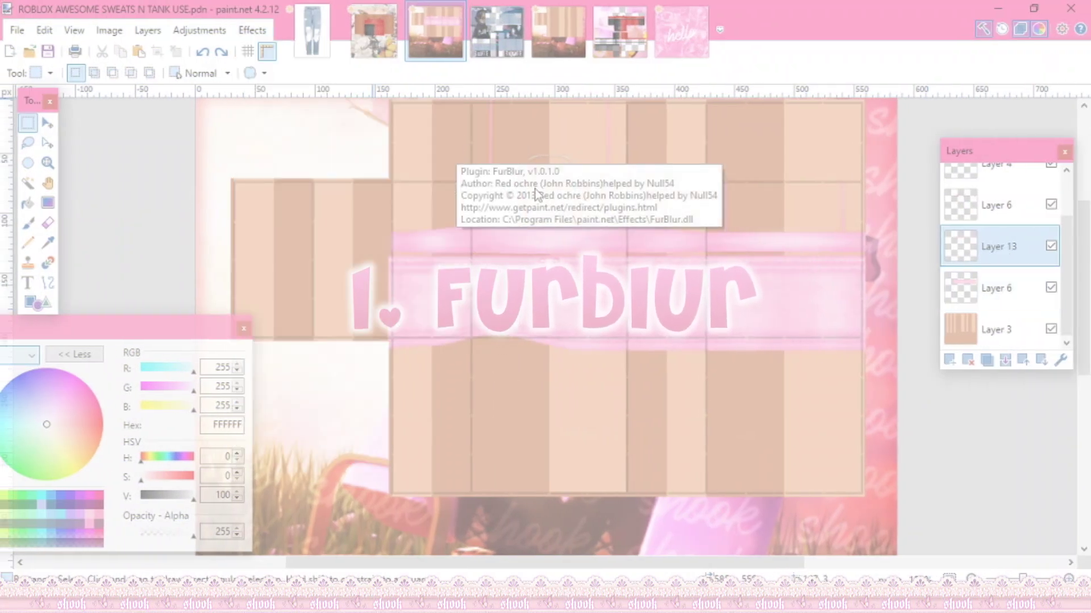
left_click_drag(534, 37, 913, 98)
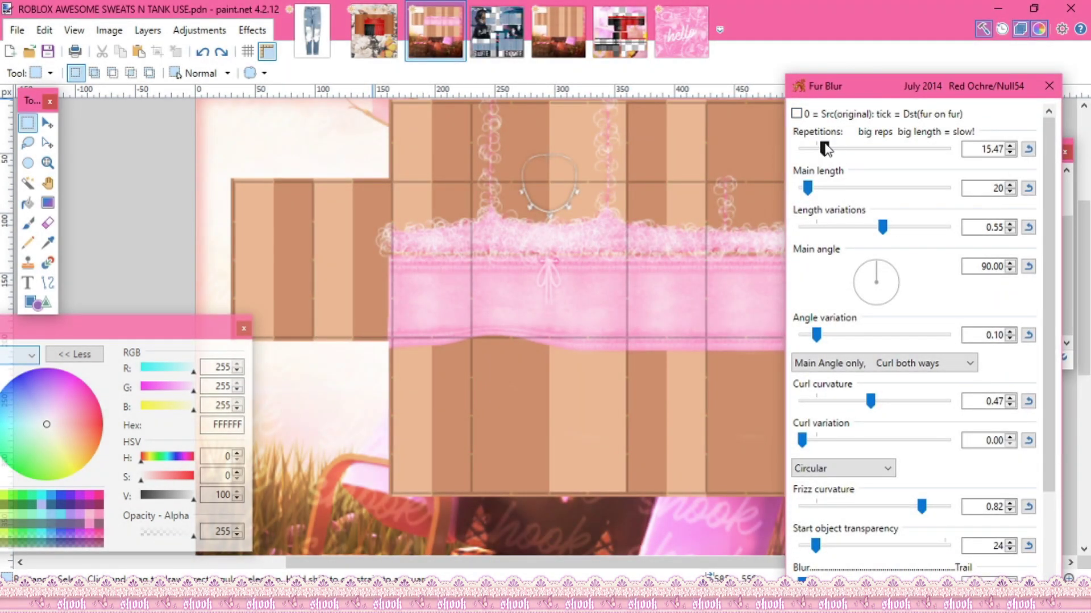
left_click_drag(825, 148, 818, 149)
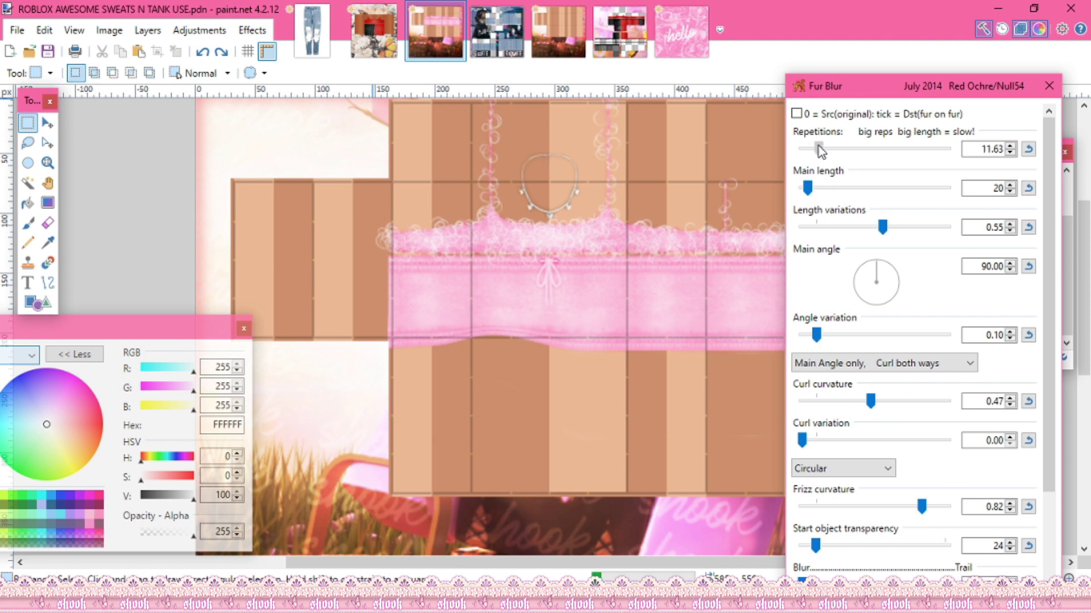
left_click_drag(812, 190, 809, 190)
left_click_drag(877, 226, 817, 225)
mouse_move(816, 335)
left_mouse_down()
mouse_move(825, 339)
mouse_move(807, 339)
left_mouse_up()
Step: Set the fur's curl curvature to 0.54, curl variation to 0.55 and frizz curvature to 0.41
mouse_move(870, 401)
left_mouse_down()
mouse_move(799, 400)
mouse_move(952, 417)
mouse_move(872, 405)
left_mouse_up()
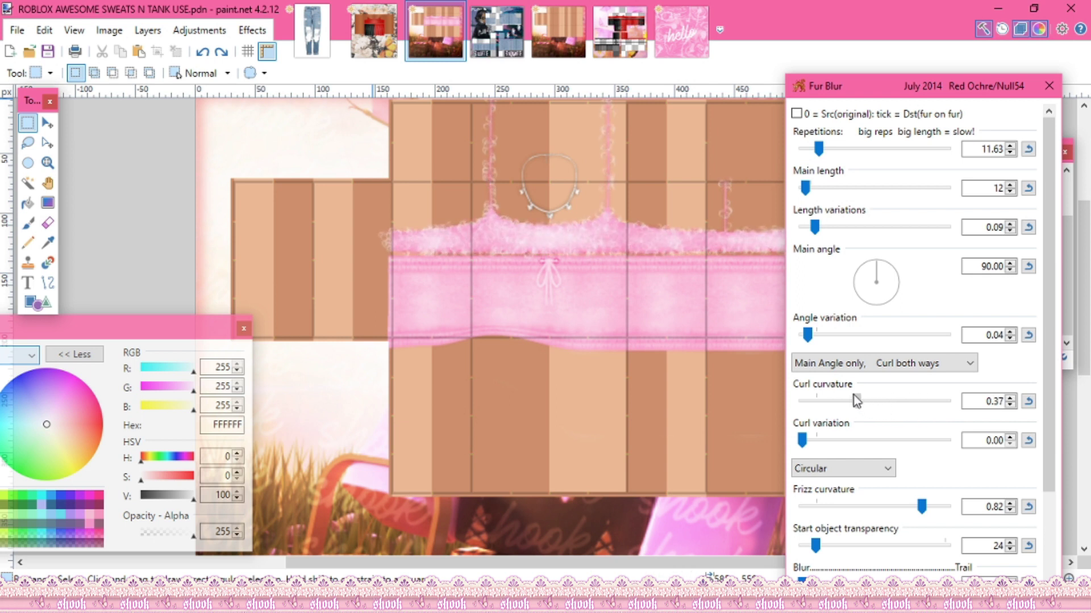
left_click_drag(802, 440, 867, 442)
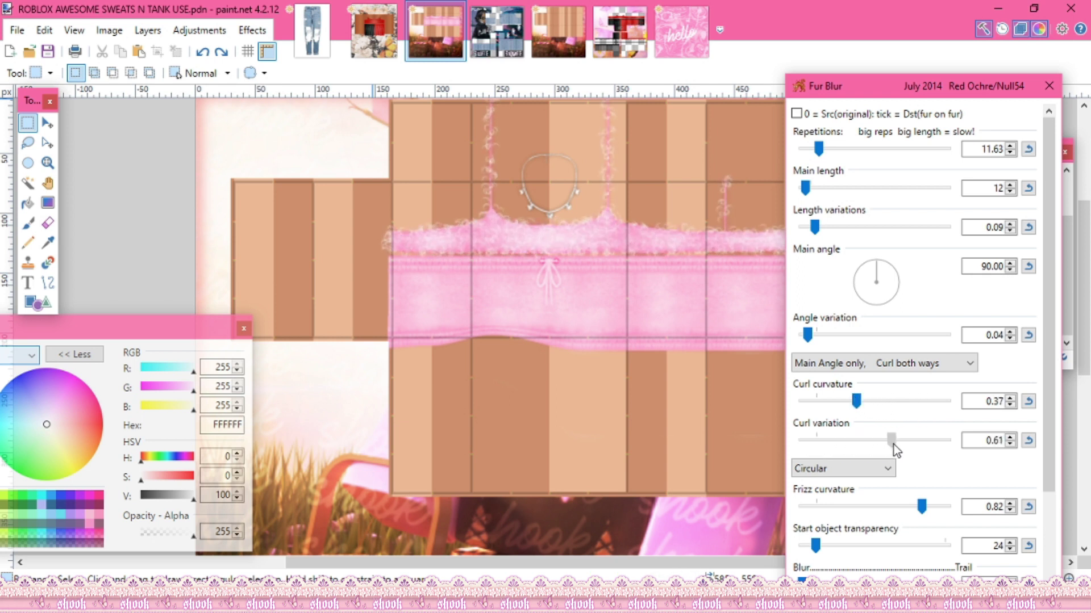
mouse_move(857, 399)
left_mouse_down()
mouse_move(840, 398)
mouse_move(881, 419)
mouse_move(883, 440)
mouse_move(857, 405)
mouse_move(832, 397)
mouse_move(862, 408)
left_mouse_up()
scroll(874, 423, "down", 2)
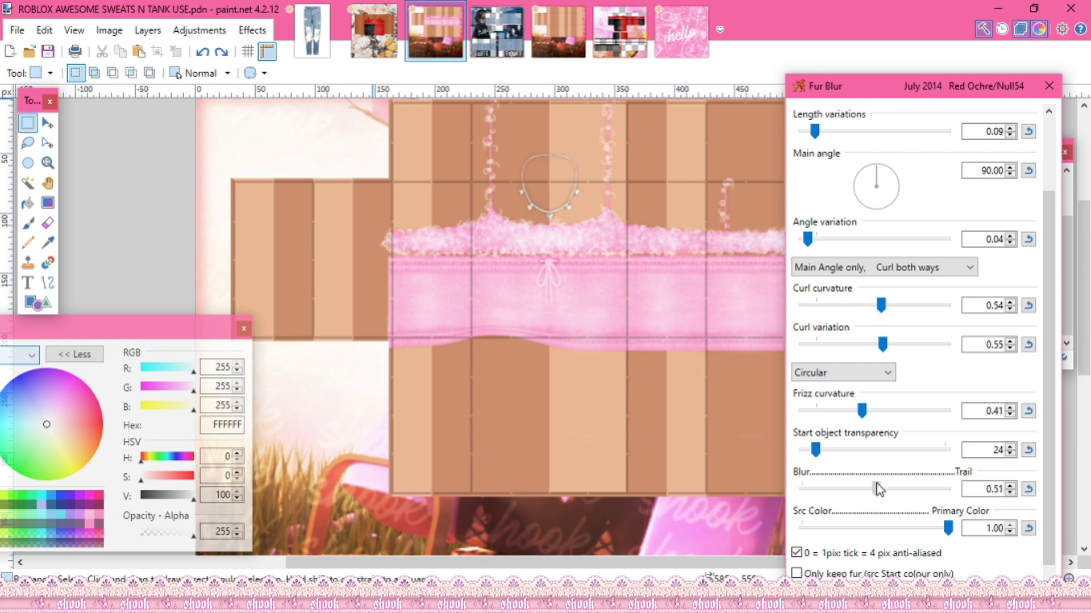
Step: Set the fur's blur/trail to 0.02 and its source/primary color mix to 0.23, and apply the effect
left_click_drag(924, 489, 814, 482)
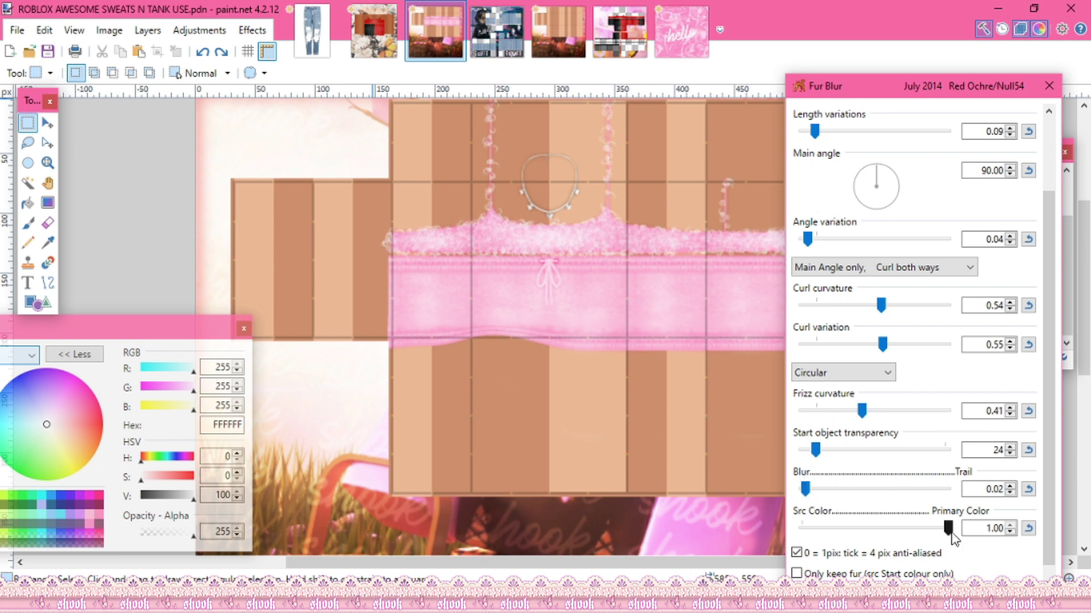
left_click_drag(921, 531, 838, 530)
scroll(892, 554, "down", 1)
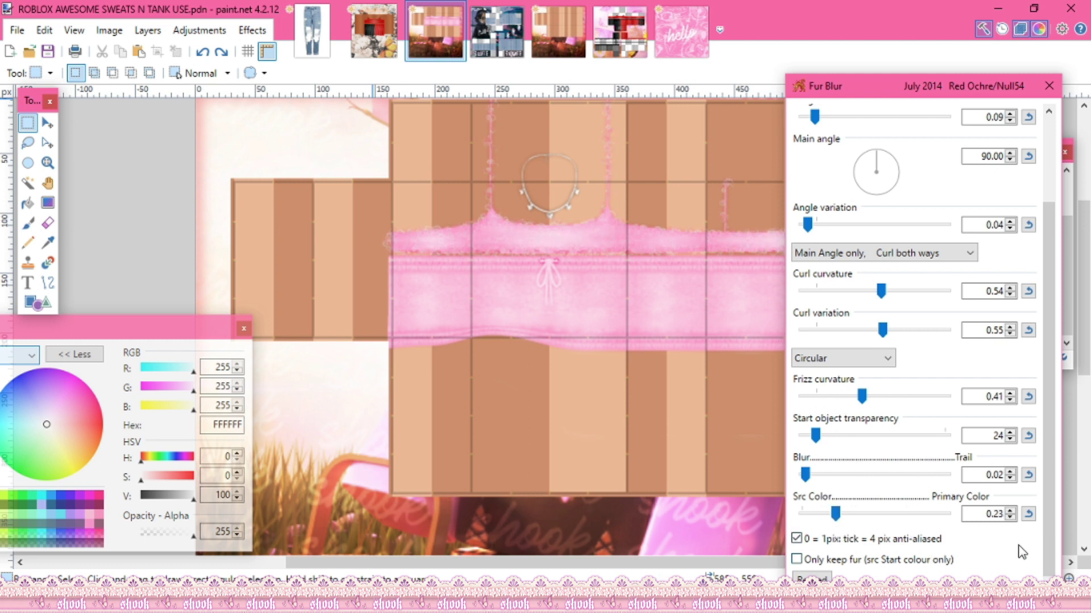
left_click_drag(968, 96, 943, 20)
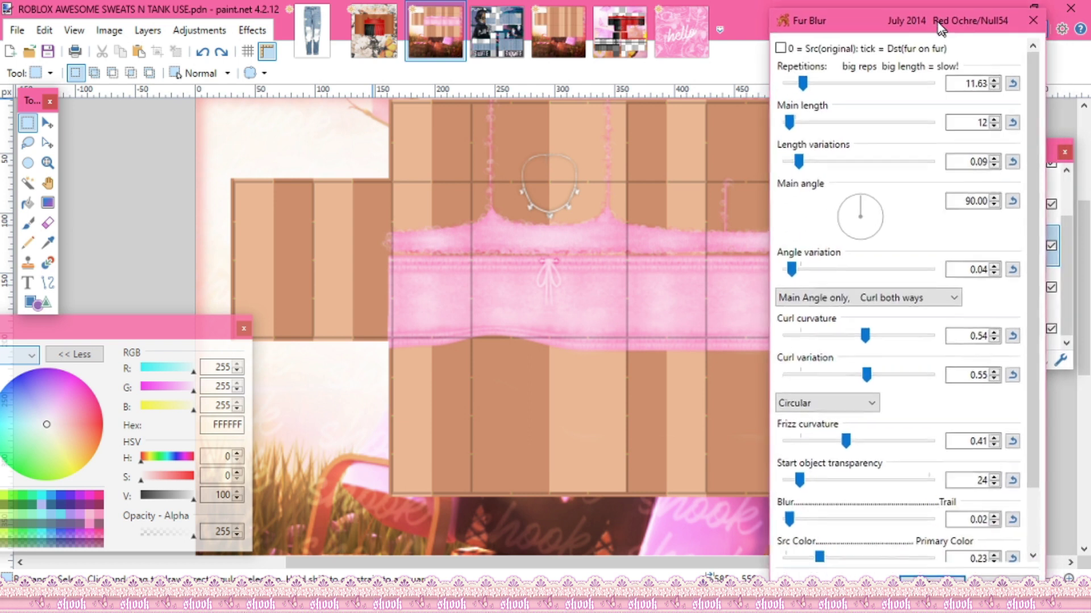
scroll(1001, 375, "down", 5)
left_click(926, 577)
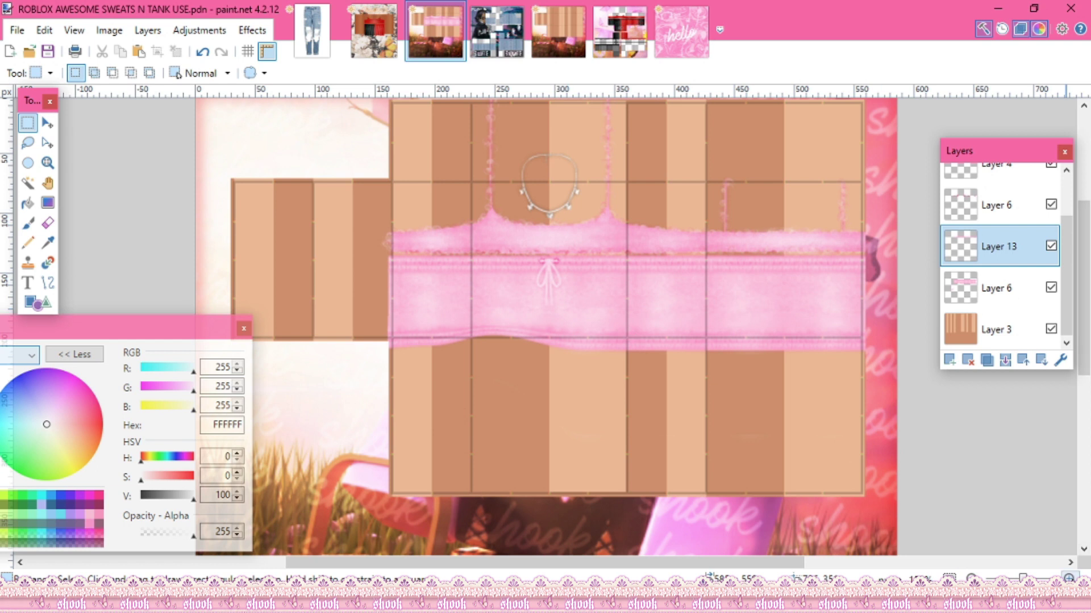
Step: Repeat the Furblur effect with the same settings on Layer 6, directly beneath Layer 13
scroll(491, 284, "up", 3)
scroll(1005, 500, "down", 2)
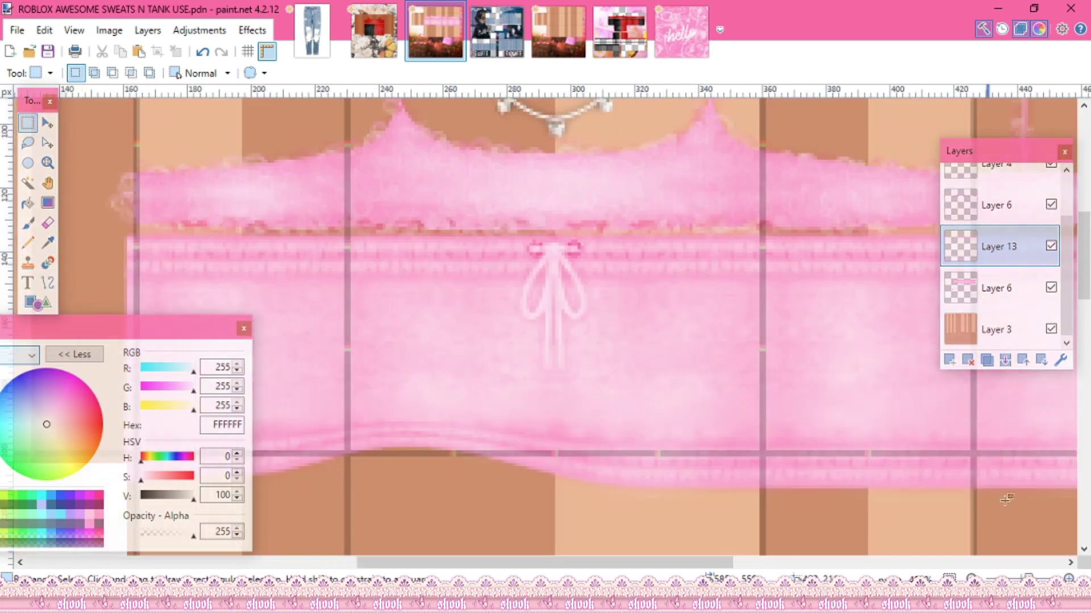
scroll(816, 475, "down", 5)
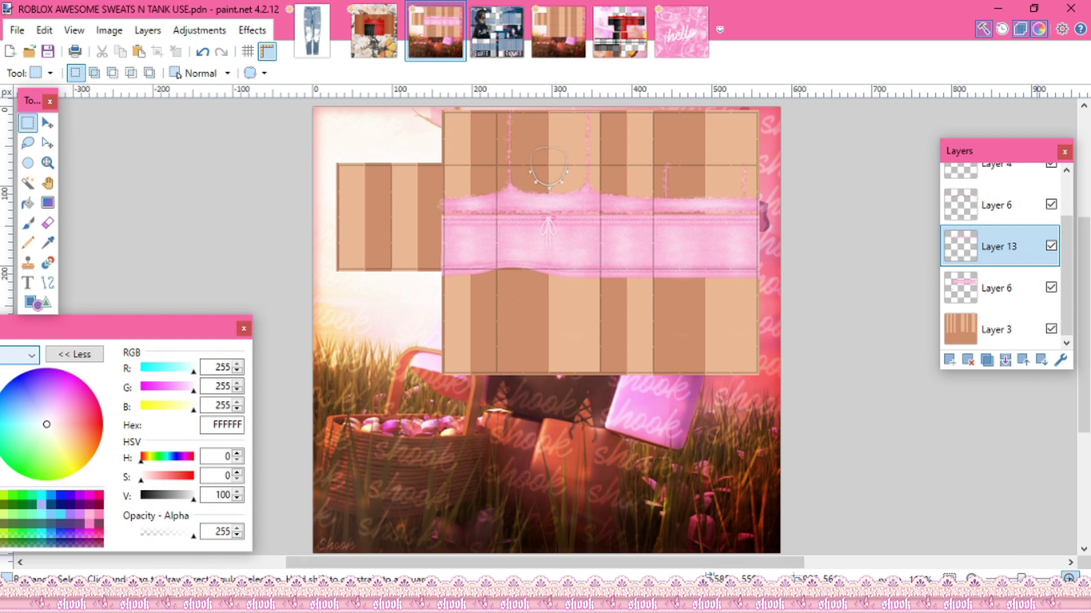
scroll(847, 438, "up", 3)
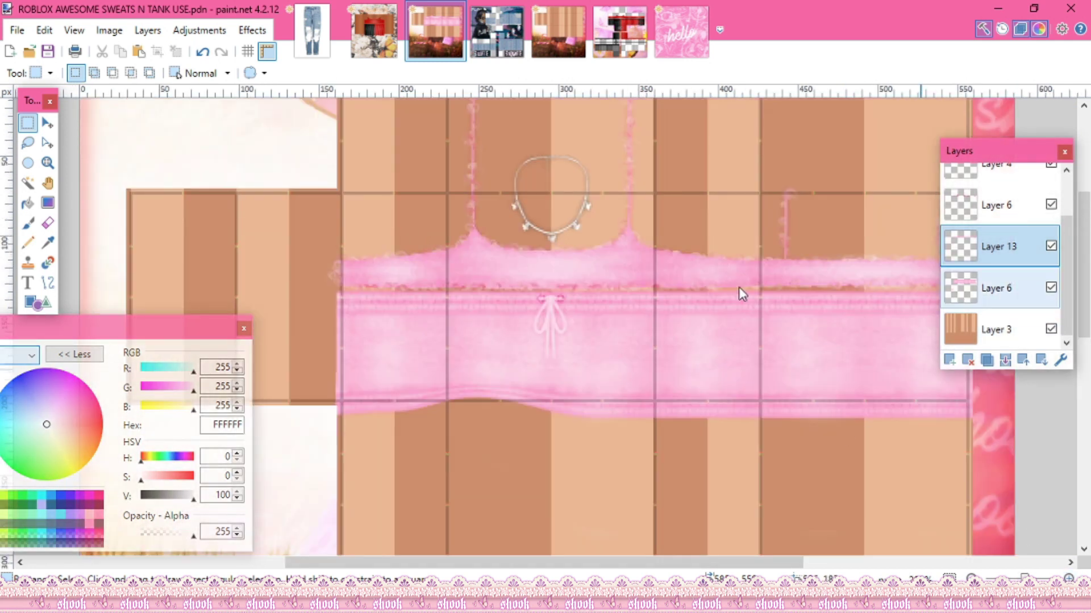
left_click(997, 288)
left_click(252, 30)
left_click(272, 50)
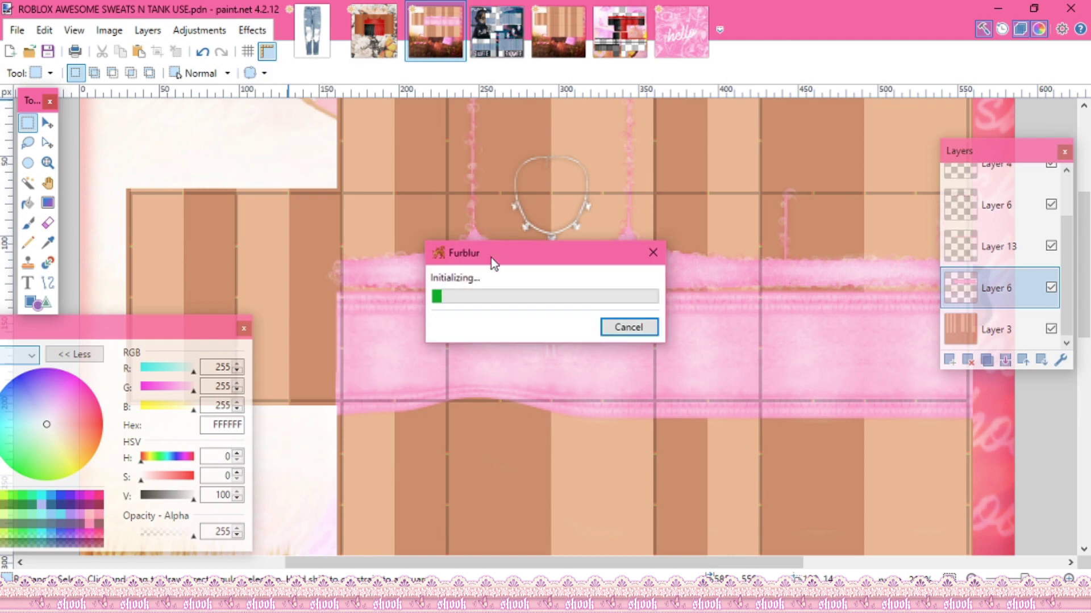
mouse_move(773, 562)
left_mouse_down()
mouse_move(821, 563)
mouse_move(776, 562)
left_mouse_up()
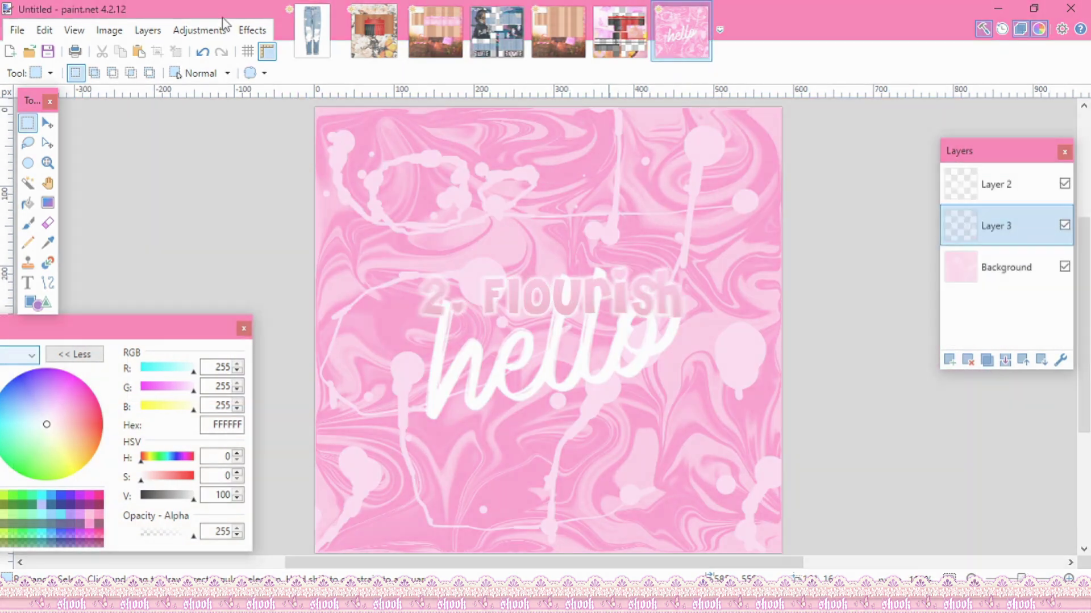
Step: Start a Flourish on Layer 3 beneath the "hello" lettering, with vertical start position 0.354 and log shape factor 3.60
left_click(252, 30)
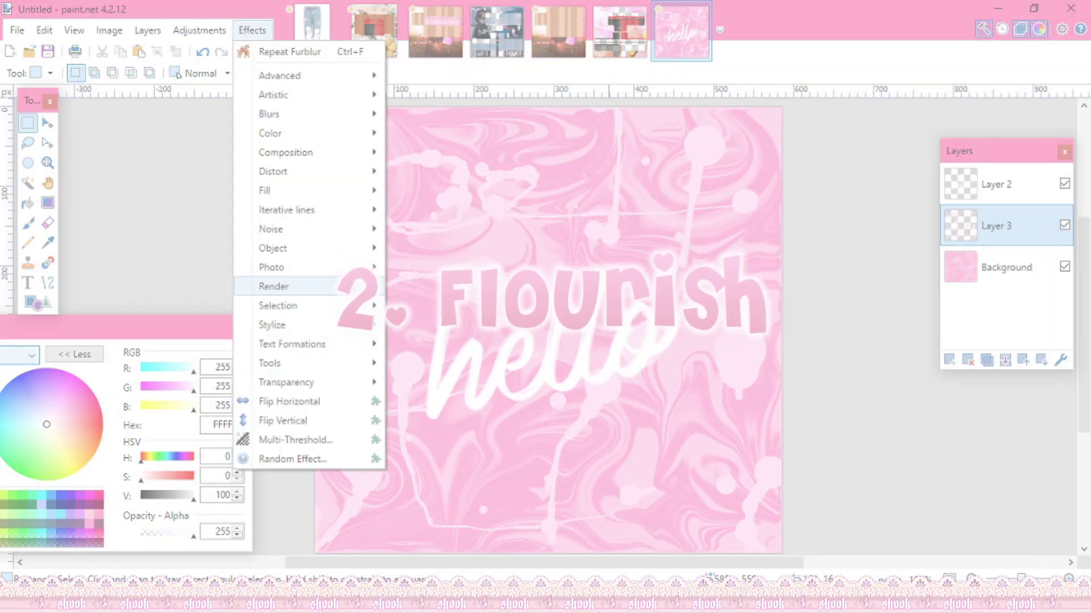
mouse_move(273, 286)
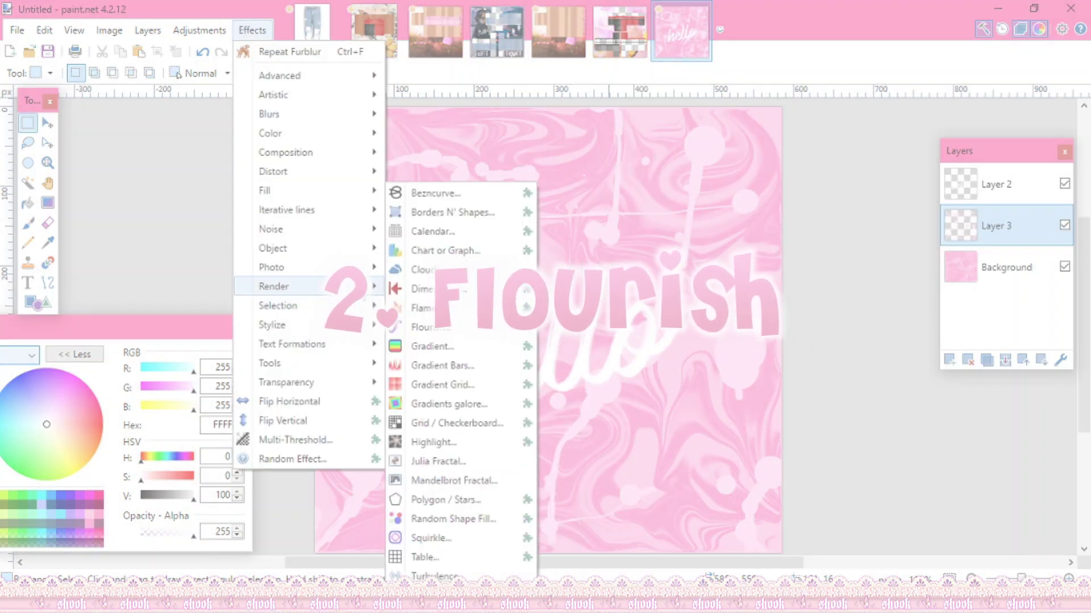
left_click(430, 328)
left_click_drag(572, 22, 951, 65)
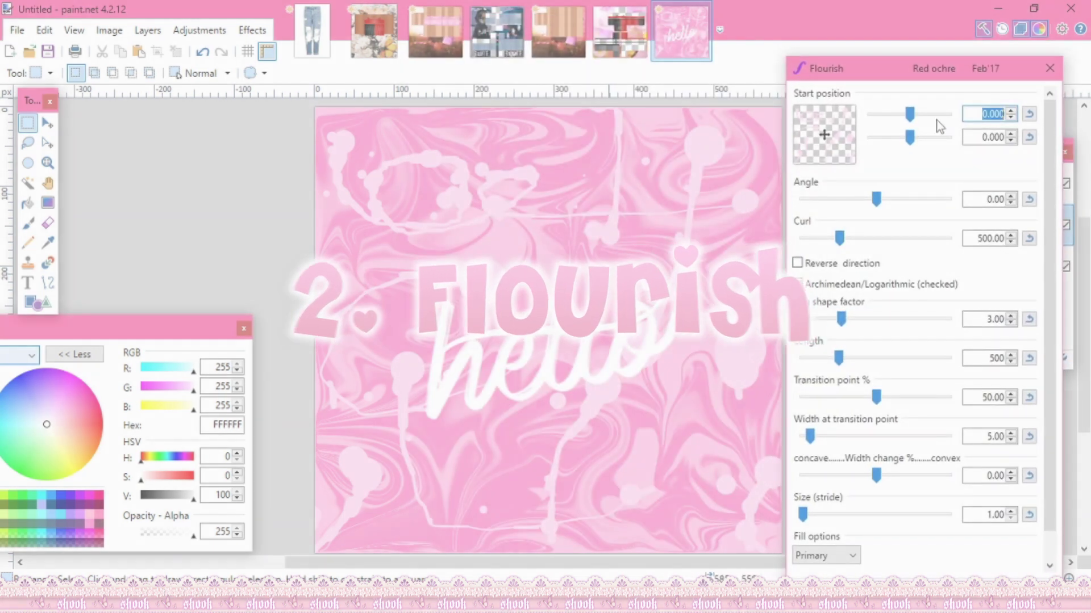
scroll(988, 135, "up", 12)
scroll(989, 136, "up", 13)
scroll(989, 136, "up", 10)
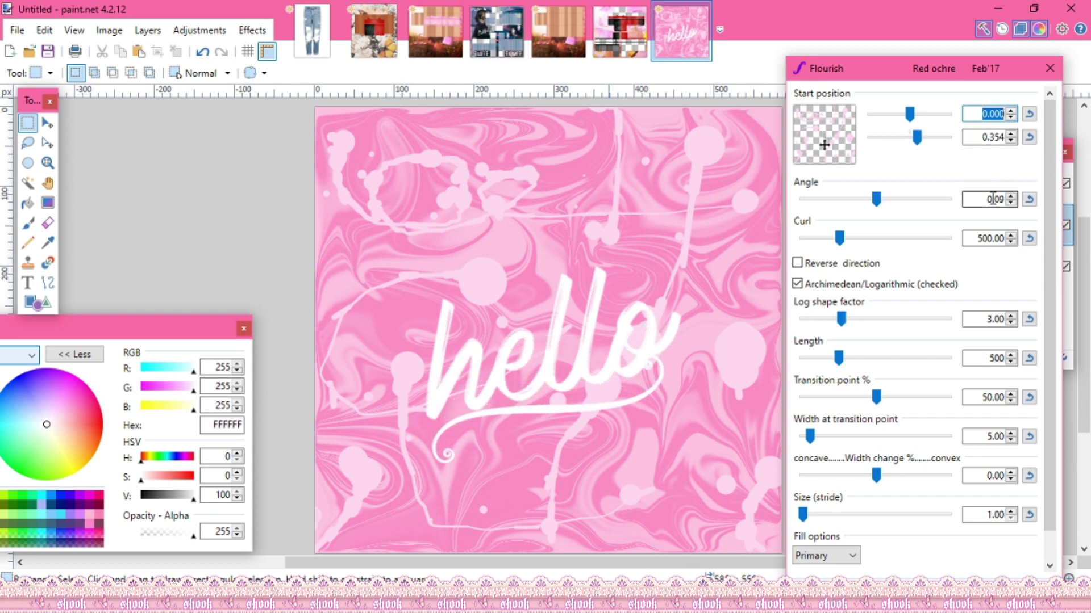
scroll(993, 319, "up", 6)
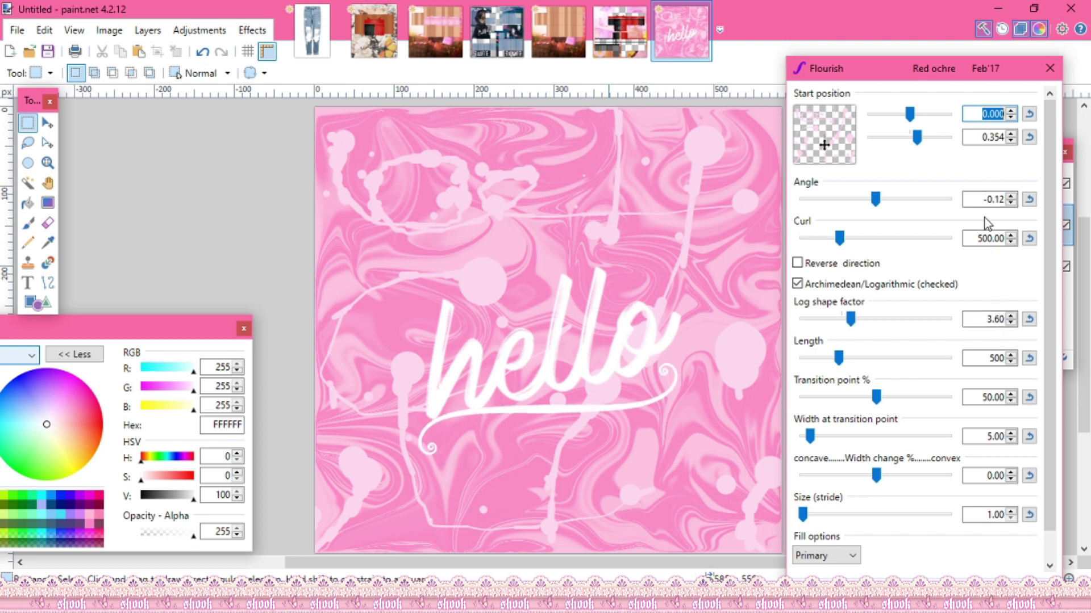
Step: Set the flourish's angle to -11.87, curl to 252.75 and length to 584
mouse_move(876, 199)
left_mouse_down()
mouse_move(889, 196)
mouse_move(870, 195)
left_mouse_up()
scroll(971, 359, "up", 5)
mouse_move(839, 238)
left_mouse_down()
mouse_move(821, 228)
mouse_move(821, 238)
left_mouse_up()
left_click_drag(873, 198, 871, 211)
Step: Set the flourish's transition point to 51.10%, transition width to 6.59, width change to -28.57%, size to 1.15 and outline width to -4.29
left_click_drag(894, 405, 878, 397)
mouse_move(809, 436)
left_mouse_down()
mouse_move(823, 440)
mouse_move(814, 434)
left_mouse_up()
left_click_drag(918, 482, 864, 460)
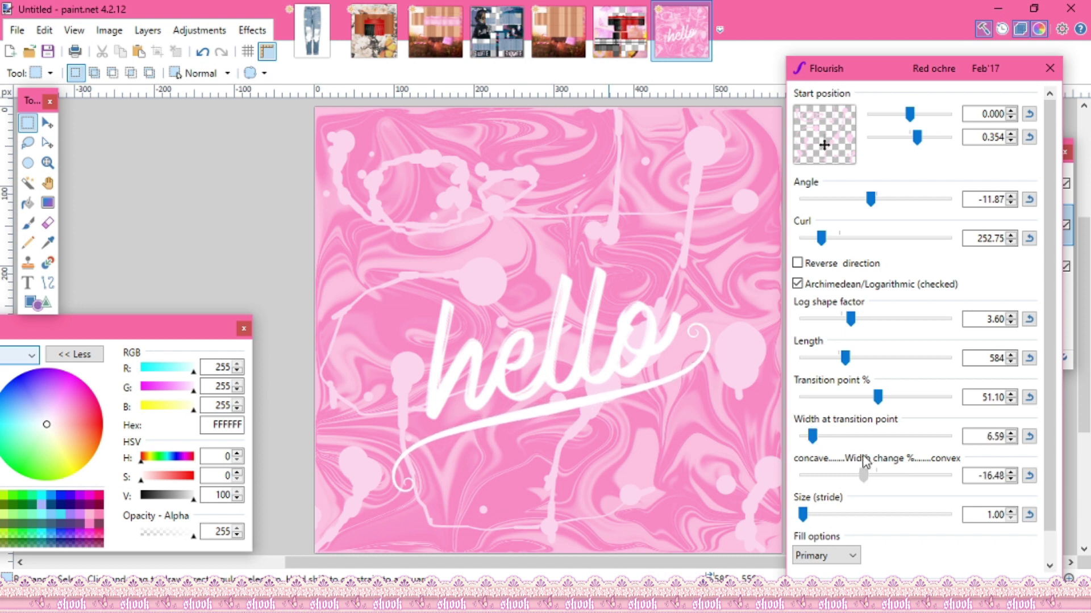
mouse_move(803, 514)
left_mouse_down()
mouse_move(834, 515)
mouse_move(805, 514)
left_mouse_up()
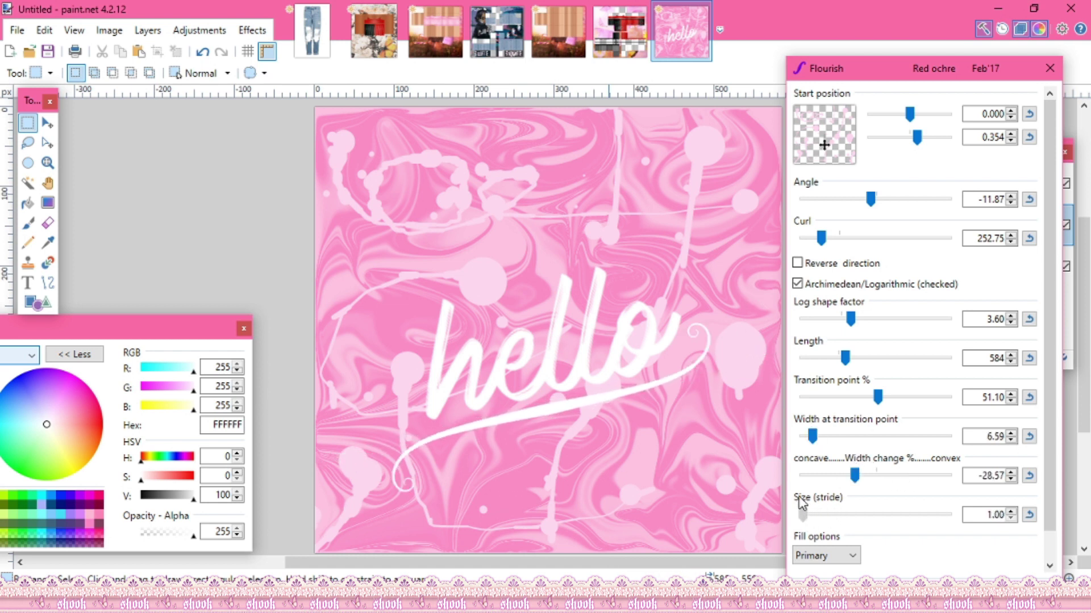
scroll(894, 553, "down", 1)
left_click_drag(879, 570, 840, 550)
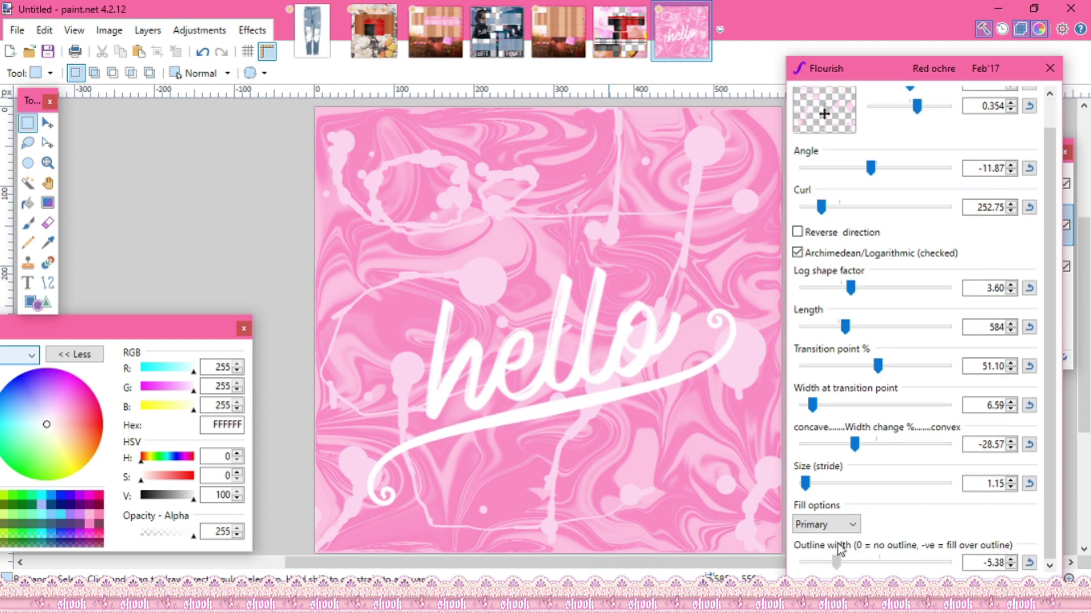
Step: Preview the flourish with Magenta and Secondary fills, set its fill to White and apply the effect
left_click(851, 524)
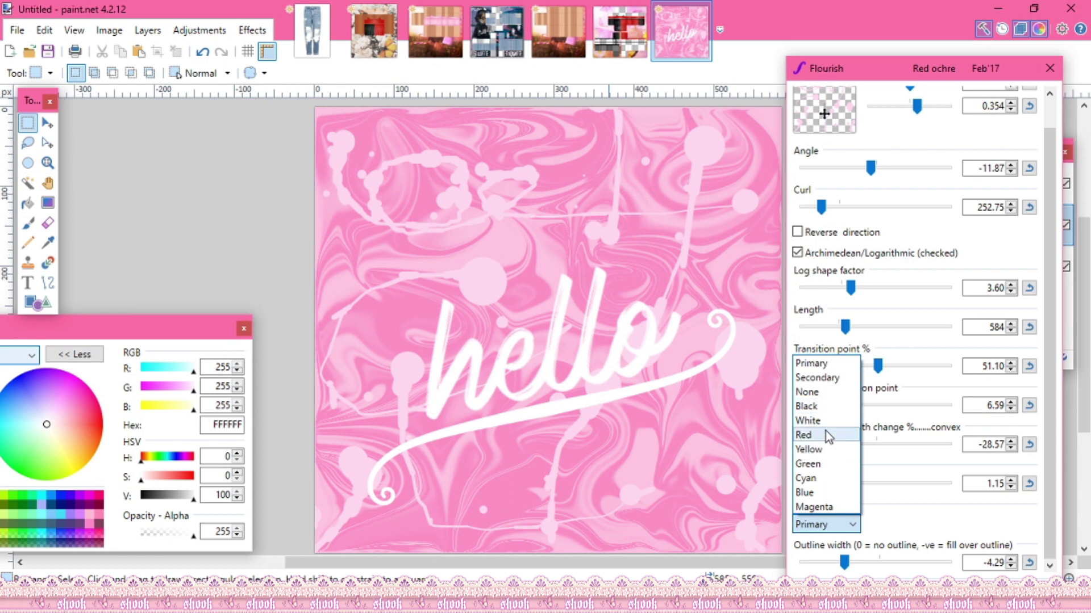
left_click(827, 435)
left_click(835, 525)
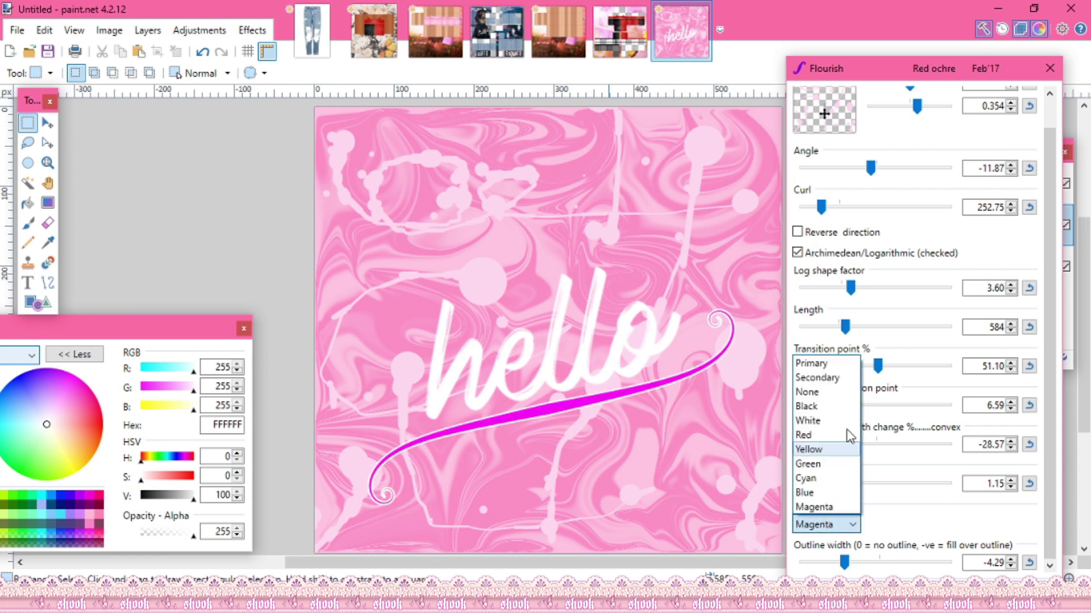
left_click(816, 521)
left_click(817, 521)
left_click(838, 433)
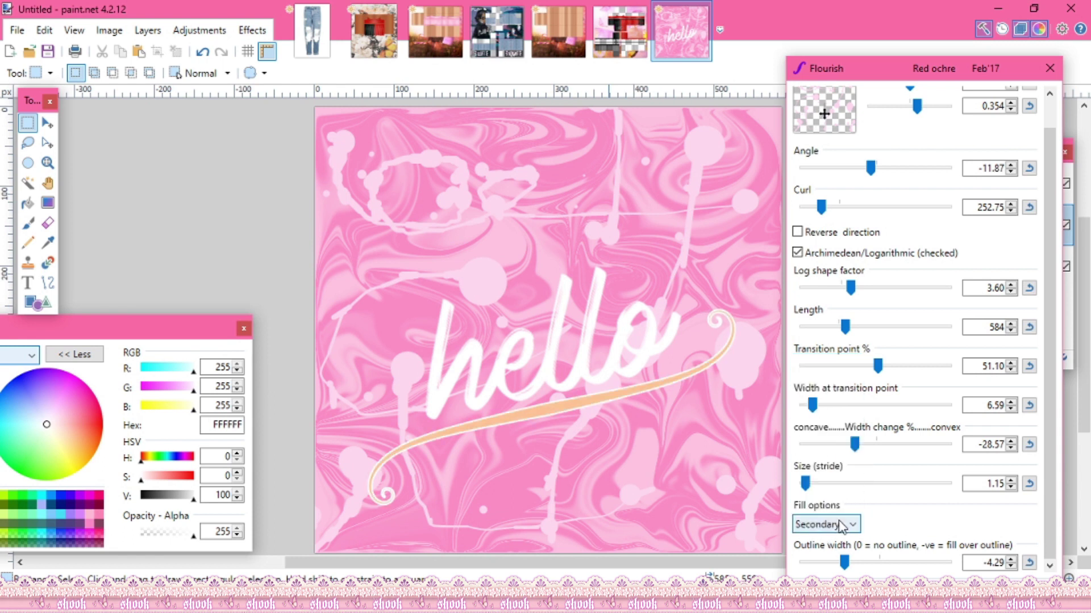
left_click(823, 523)
left_click(829, 421)
left_click_drag(926, 67, 909, 15)
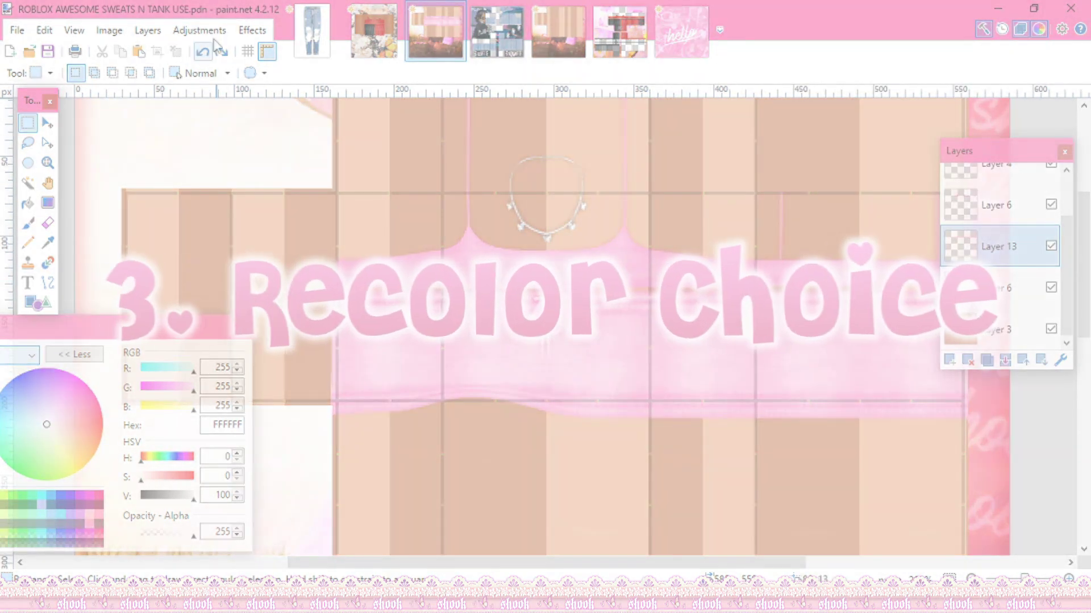
Step: Start Recolour Choice on Layer 13 and set the colour to detect to light pink, RGB 255, 201, 228
left_click(244, 31)
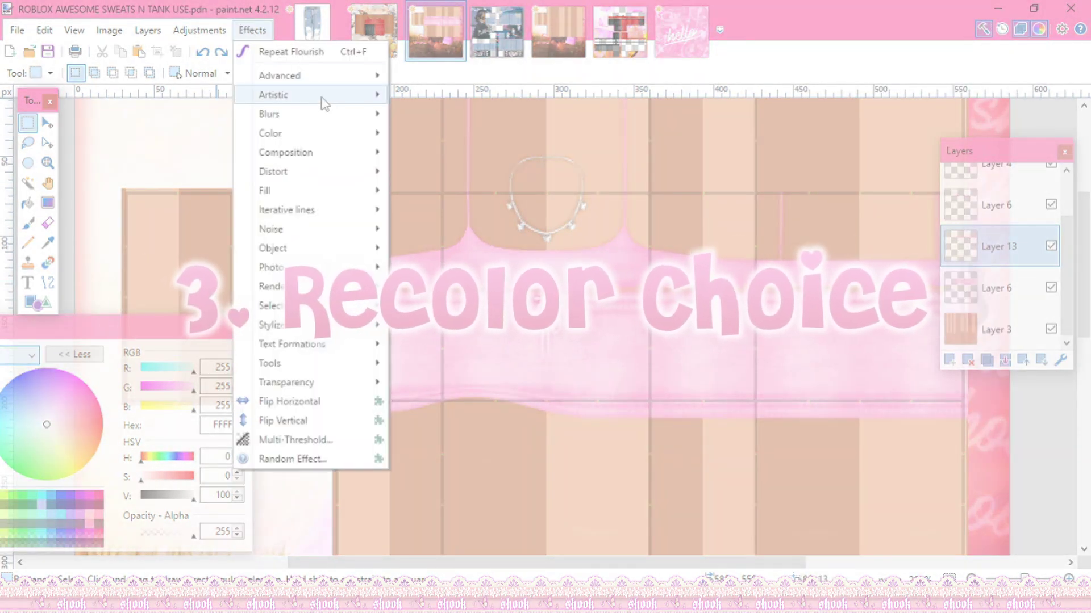
mouse_move(324, 134)
left_click(451, 229)
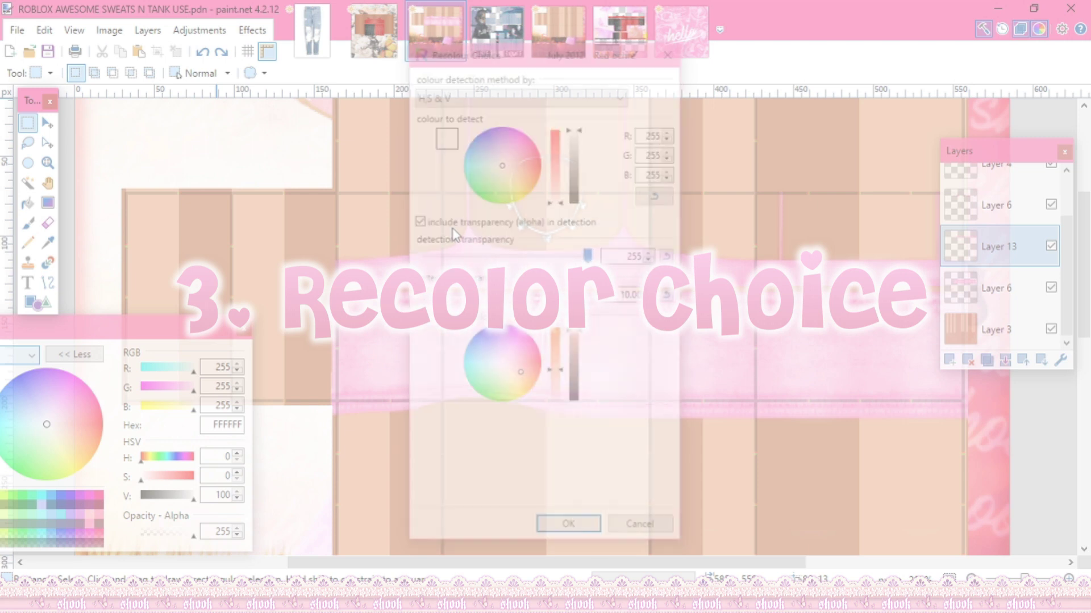
left_click_drag(548, 83, 859, 63)
left_click(807, 152)
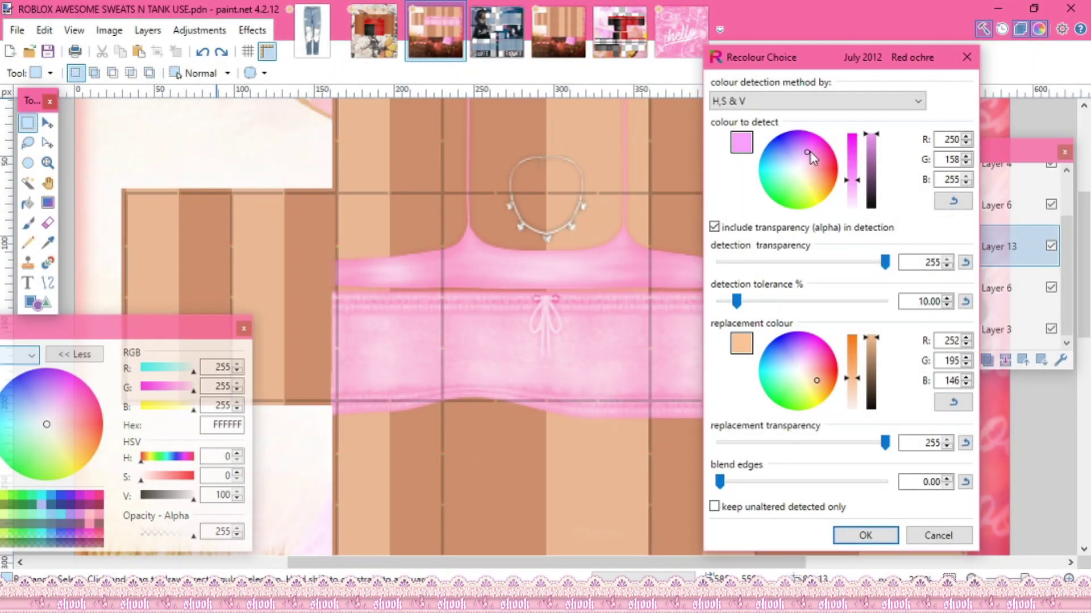
left_click_drag(810, 154, 859, 192)
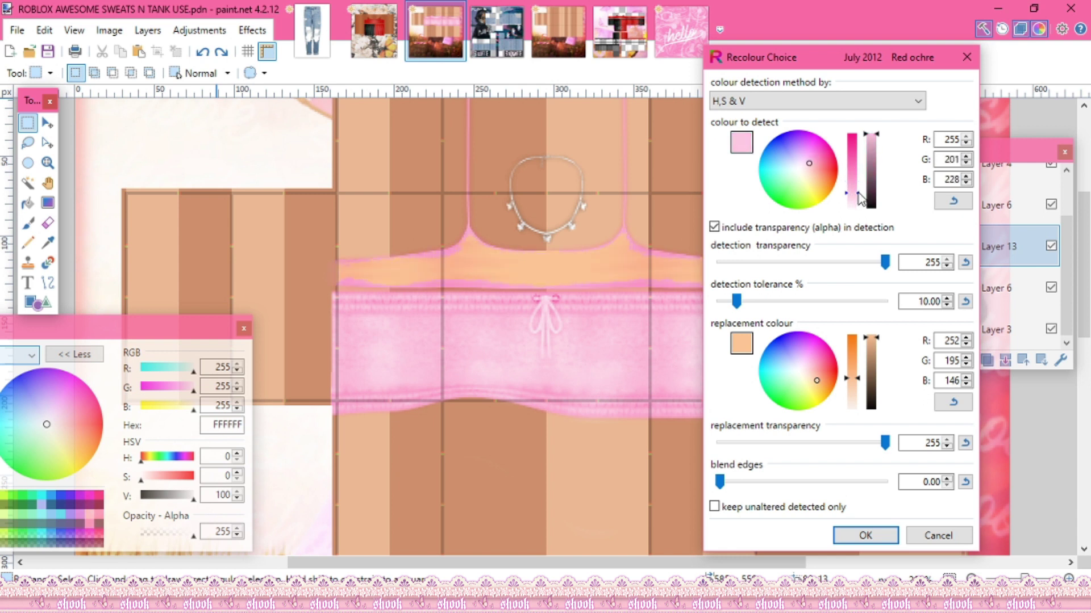
Step: Set the detection tolerance to 83.01% and blend edges to 100, and try adjusting the detection transparency
left_click_drag(742, 305, 885, 262)
left_click_drag(884, 301, 850, 314)
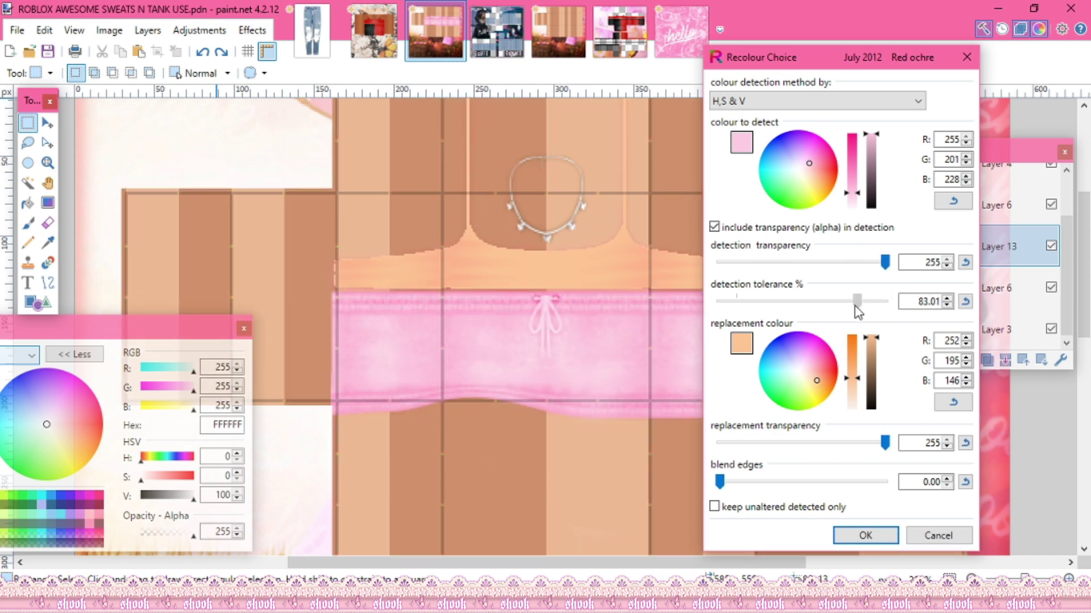
mouse_move(885, 443)
left_mouse_down()
mouse_move(742, 442)
mouse_move(897, 443)
left_mouse_up()
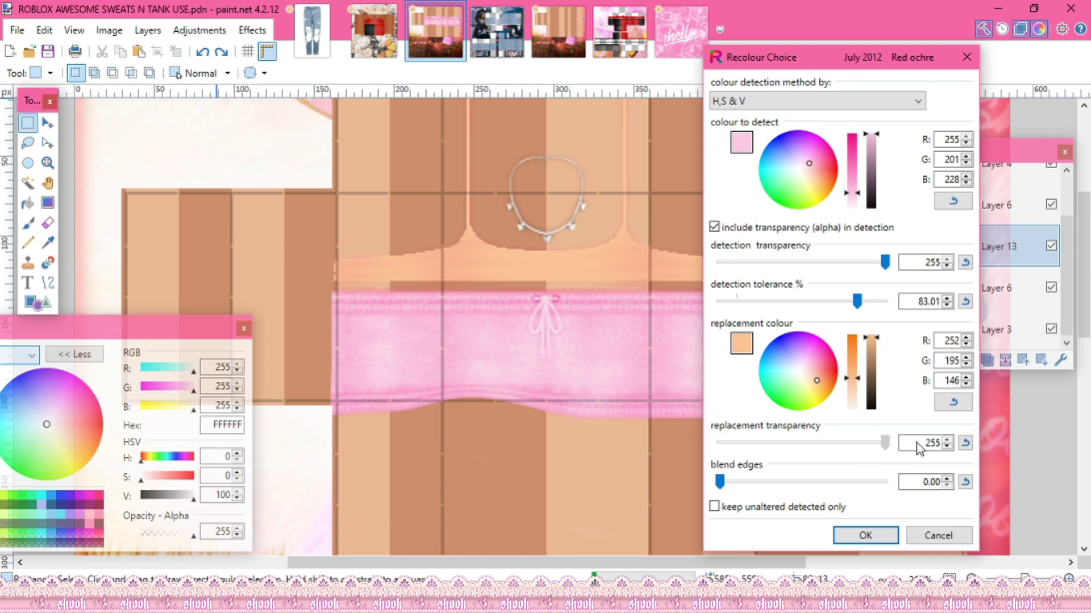
left_click_drag(720, 482, 934, 486)
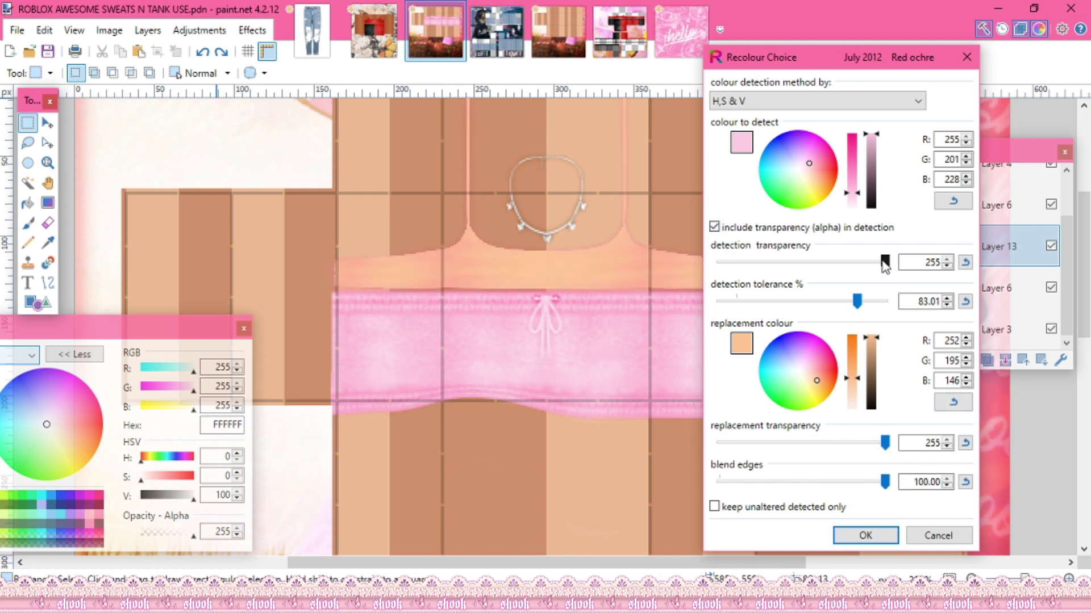
left_click_drag(859, 262, 867, 272)
mouse_move(863, 311)
left_mouse_down()
mouse_move(820, 309)
mouse_move(891, 307)
mouse_move(878, 303)
left_mouse_up()
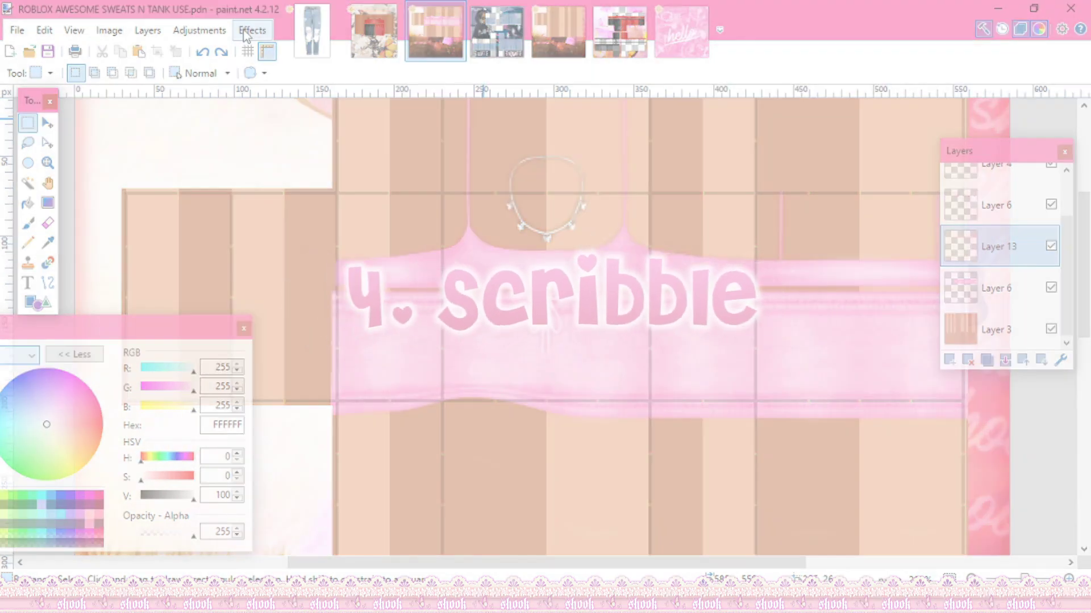
Step: Start the Scribble effect on Layer 13 with a rep count of 178 and a length multiplier of 13
left_click(249, 32)
mouse_move(305, 101)
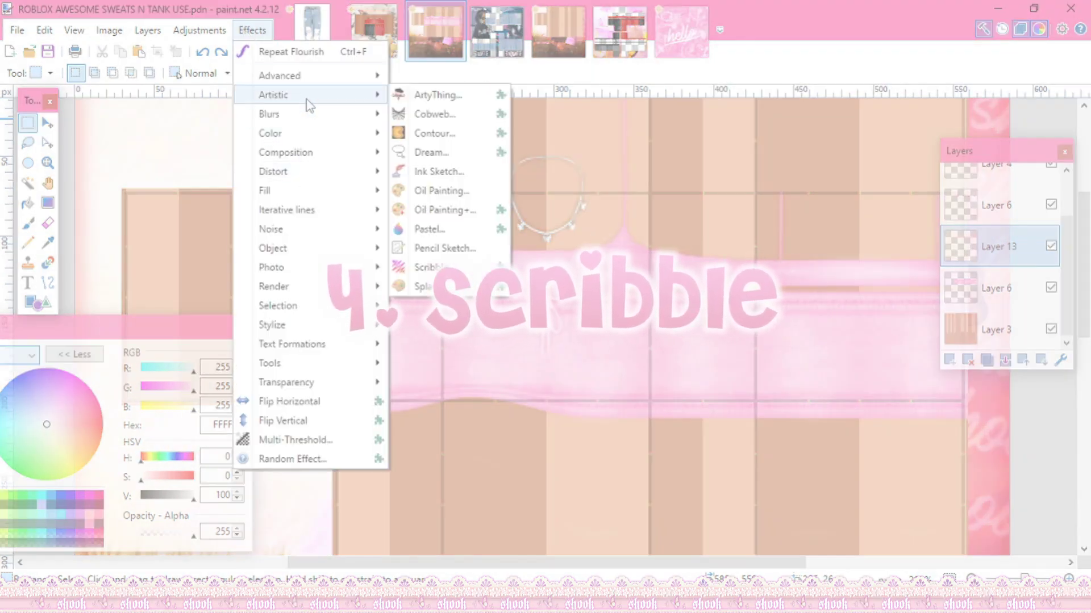
left_click(473, 268)
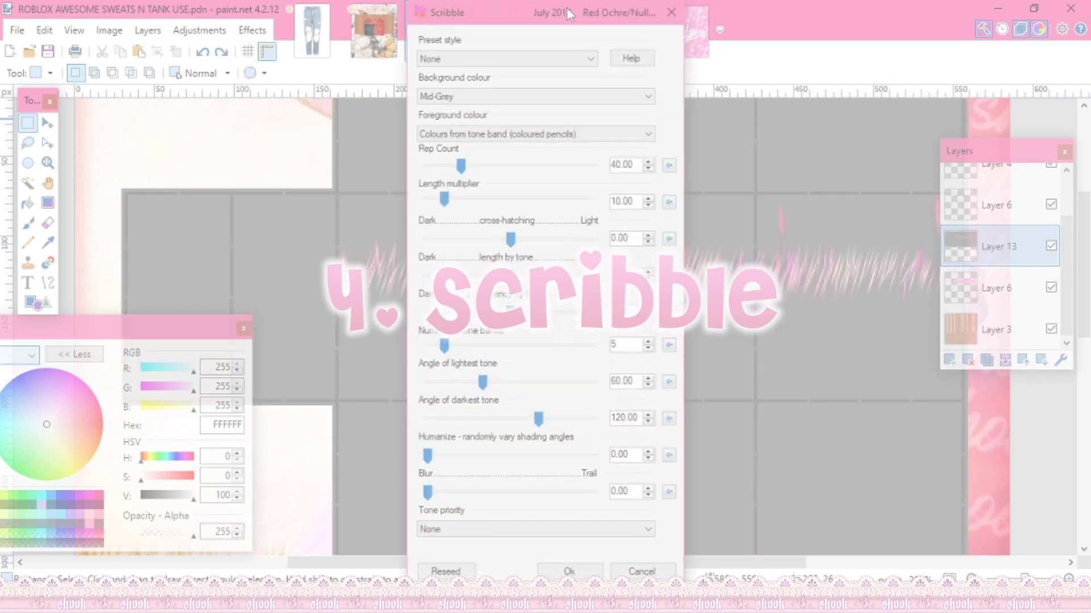
left_click_drag(567, 8, 911, 48)
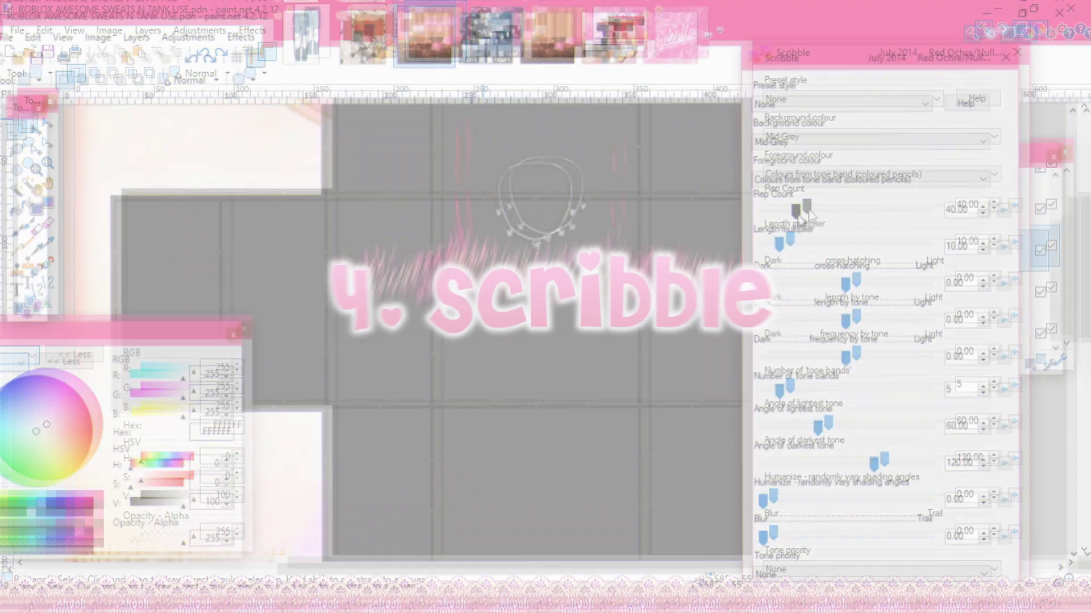
left_click_drag(806, 206, 925, 256)
left_click_drag(791, 240, 800, 242)
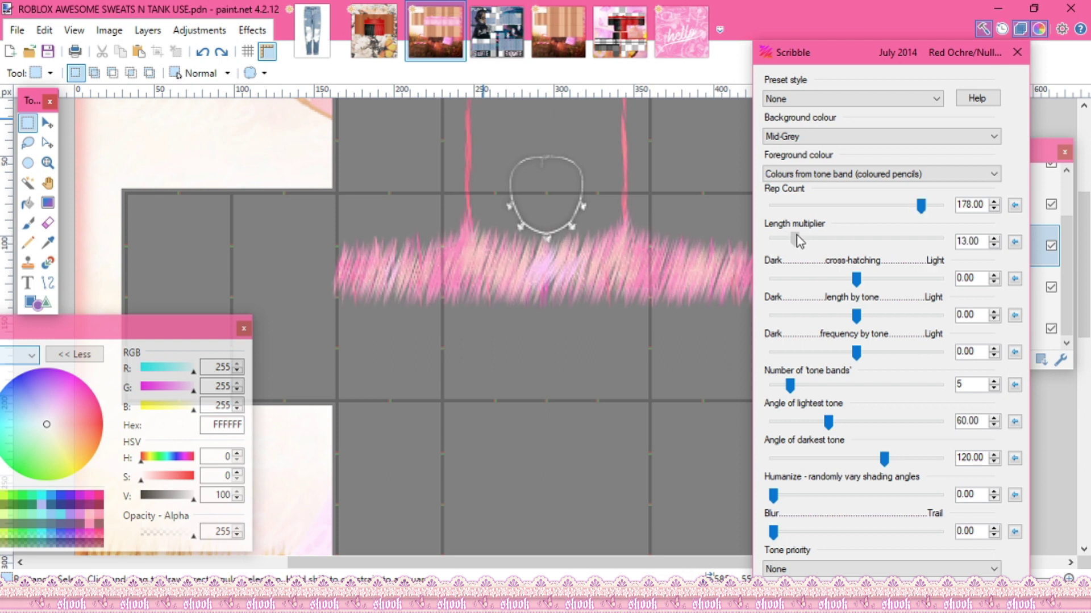
Step: Set Scribble's blur/trail to 0.13, humanize to 0.15, cross-hatching to 0.21, length by tone to 0.23 and frequency by tone to 0.47, and apply it
left_click(803, 534)
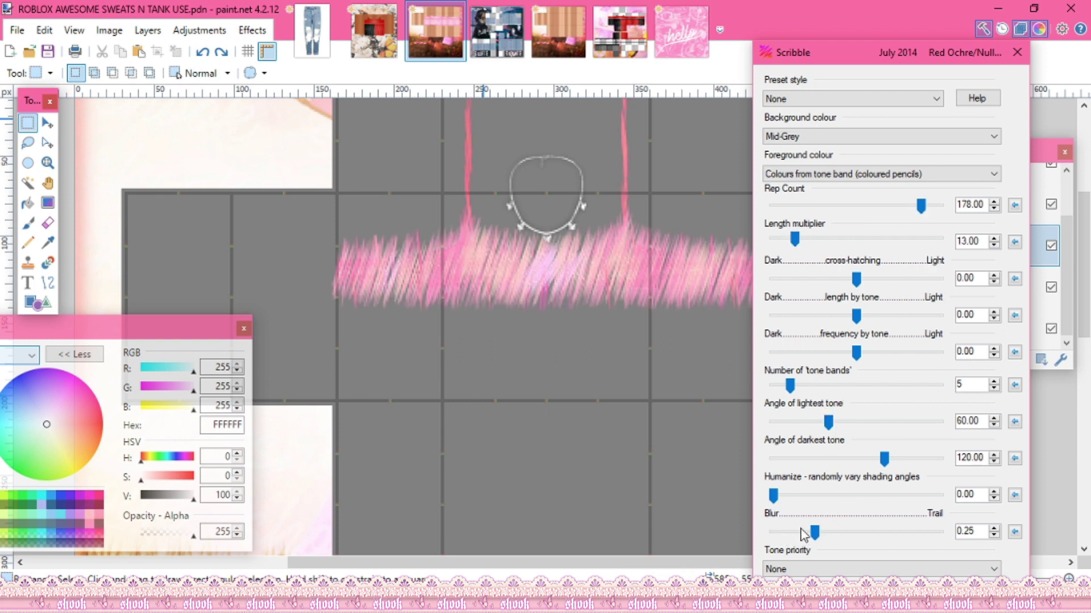
left_click_drag(773, 496, 865, 501)
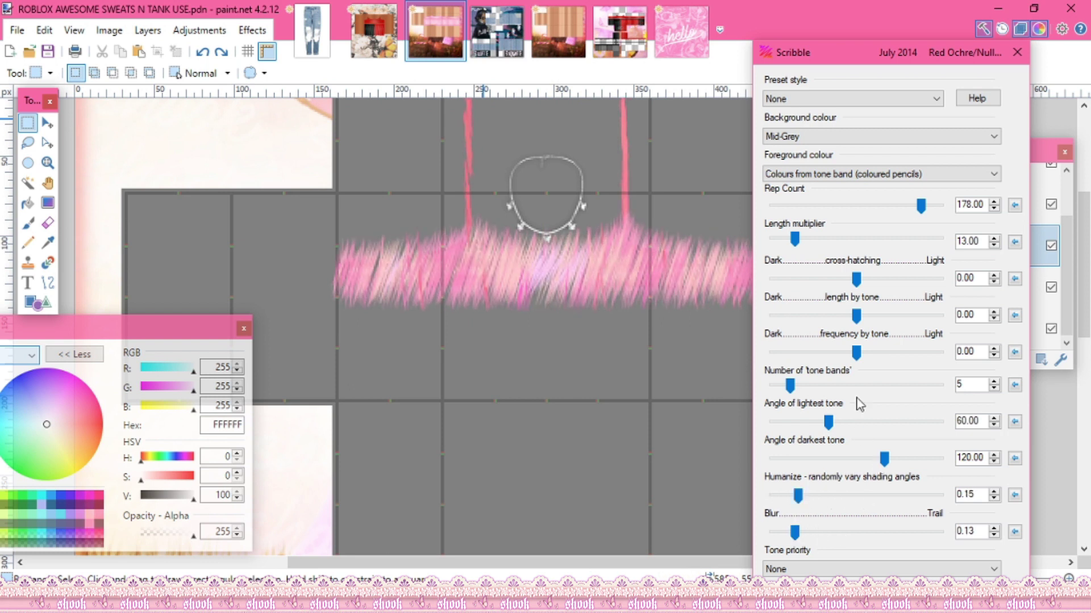
mouse_move(868, 284)
left_mouse_down()
mouse_move(895, 292)
mouse_move(873, 294)
mouse_move(871, 327)
mouse_move(902, 374)
left_mouse_up()
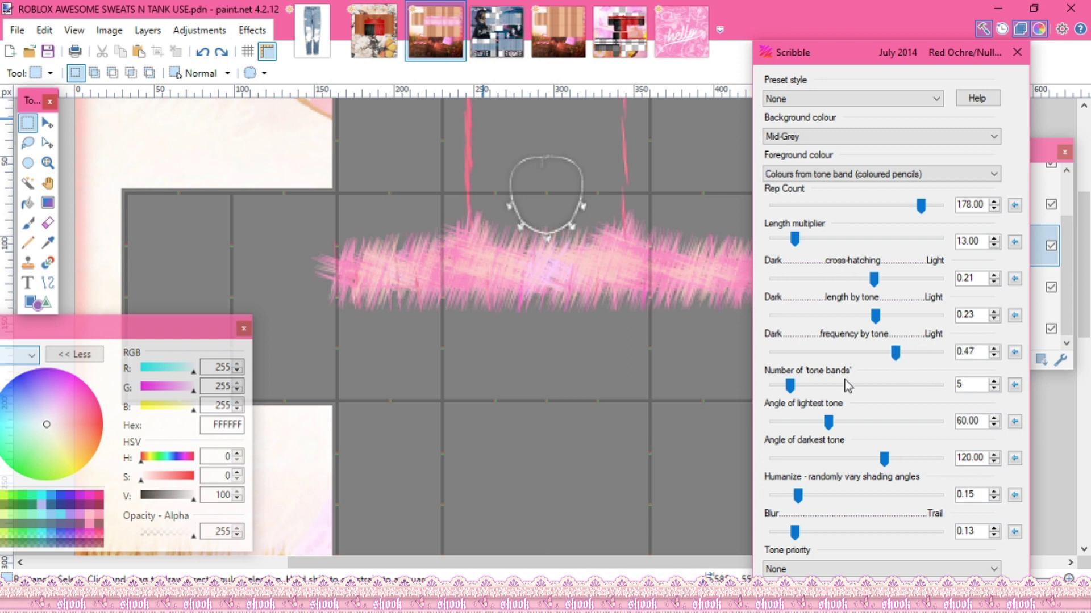
scroll(960, 566, "down", 1)
scroll(959, 565, "up", 1)
left_click_drag(936, 55, 936, 1)
left_click(904, 569)
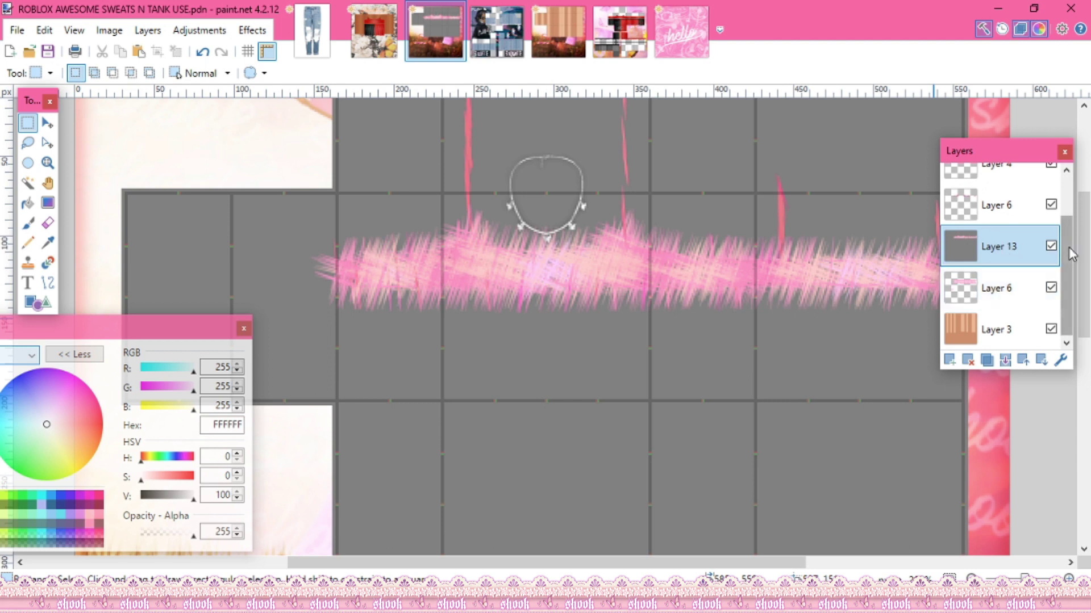
Step: Toggle Layer 13's visibility off and on, and undo the Scribble effect on the pink tank top
left_click(1050, 250)
left_click(1051, 250)
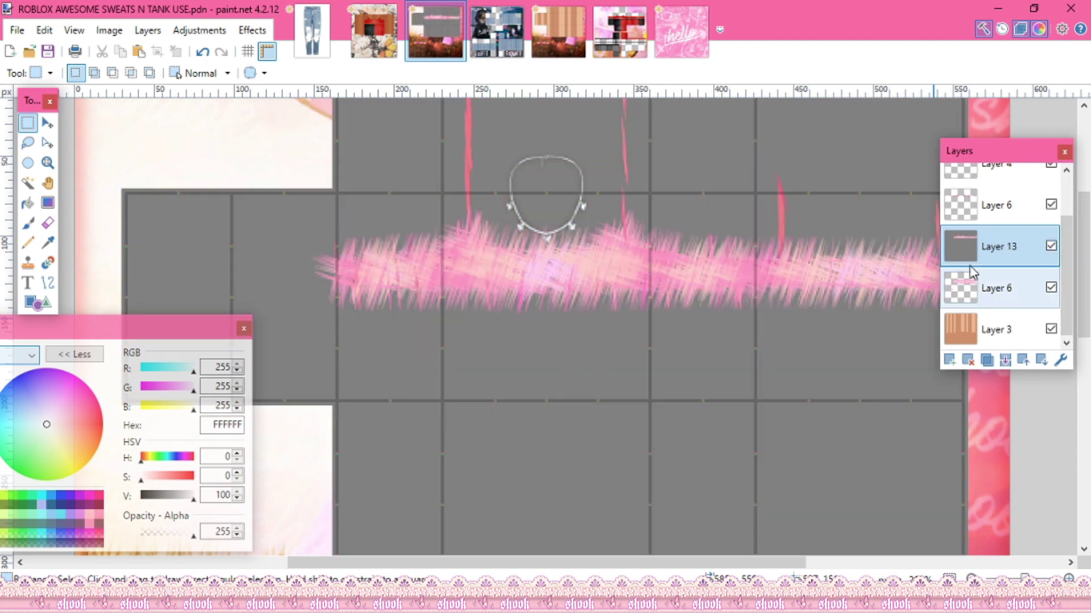
left_click(204, 53)
left_click(204, 53)
left_click(203, 52)
left_click(203, 53)
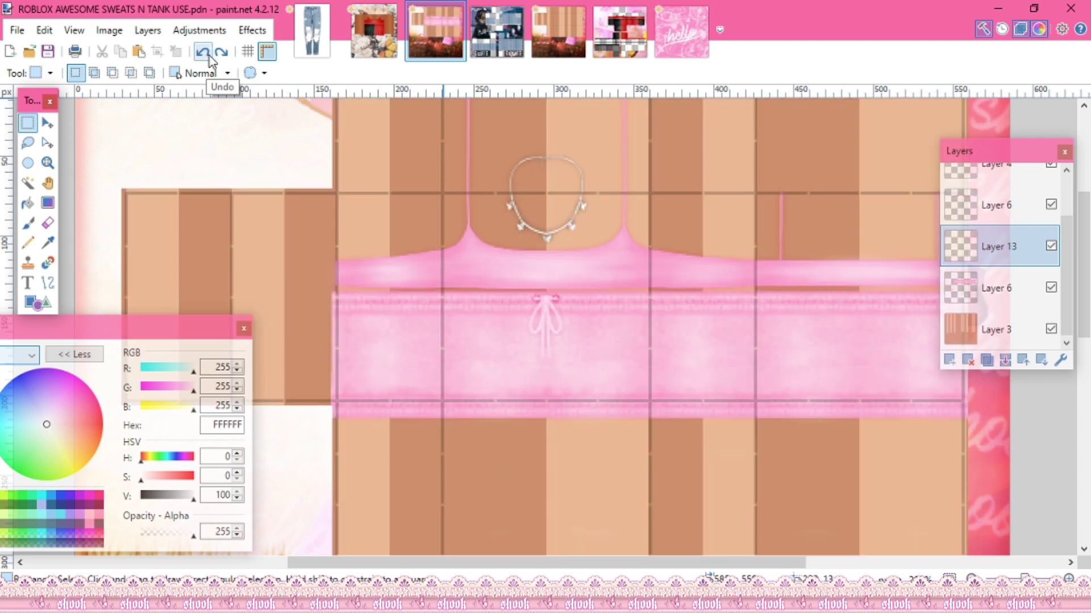
left_click(224, 55)
left_click_drag(1085, 262, 1086, 283)
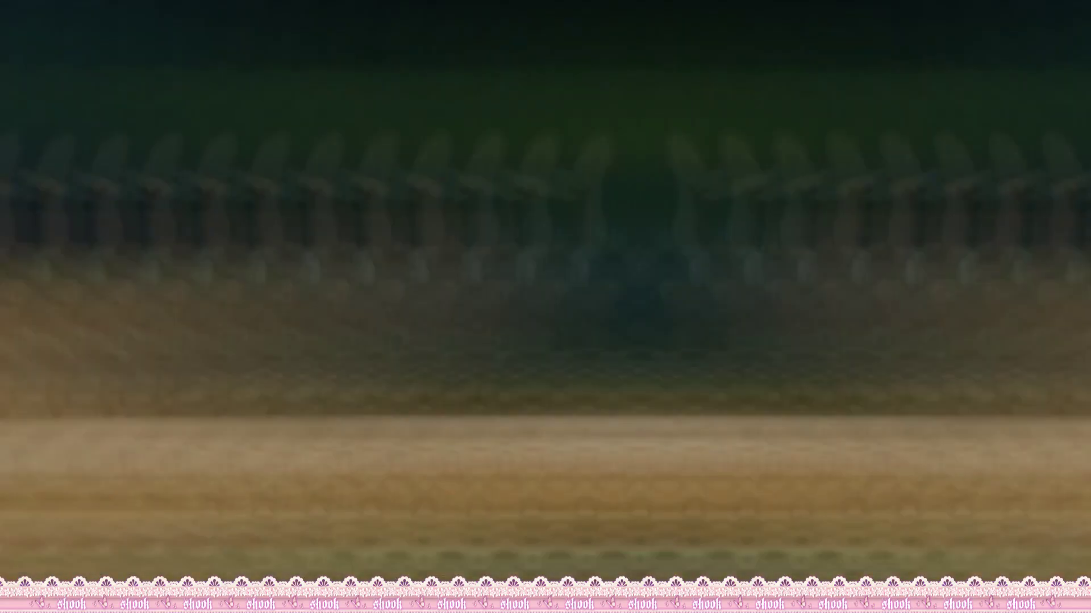